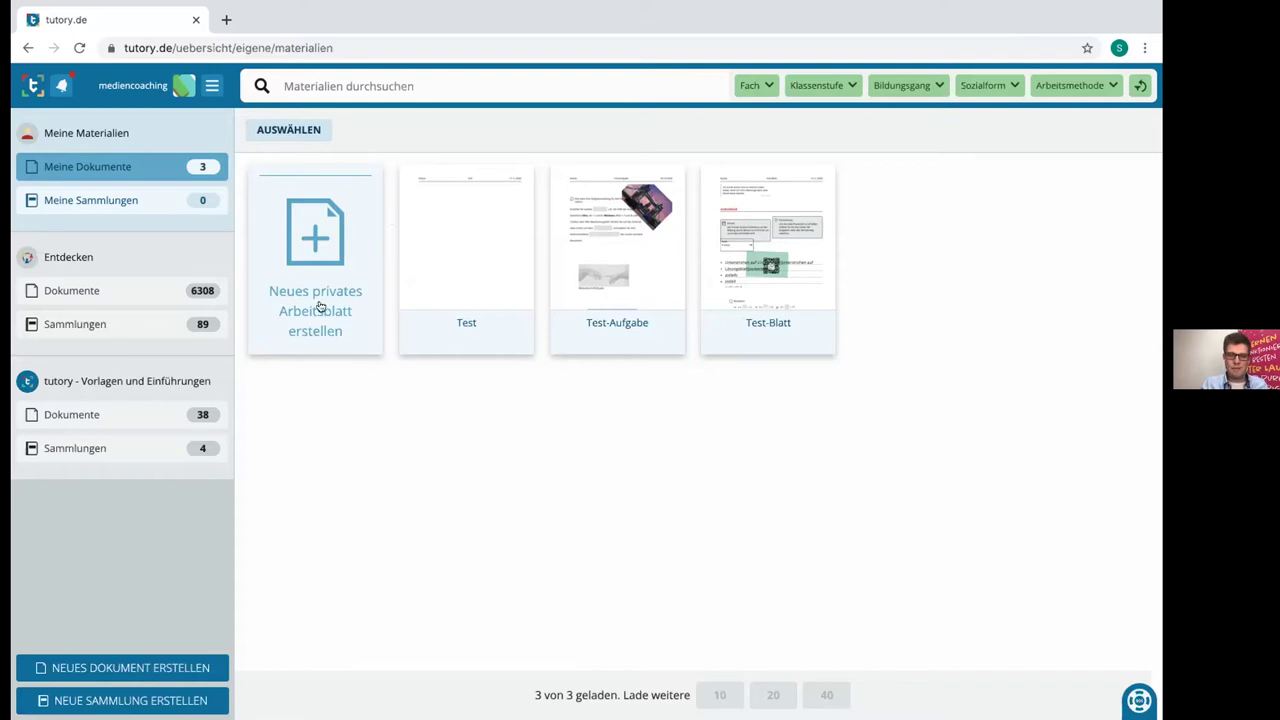
Start a new private worksheet and set its subject to Englisch instead of Mathematik.
left_click(318, 258)
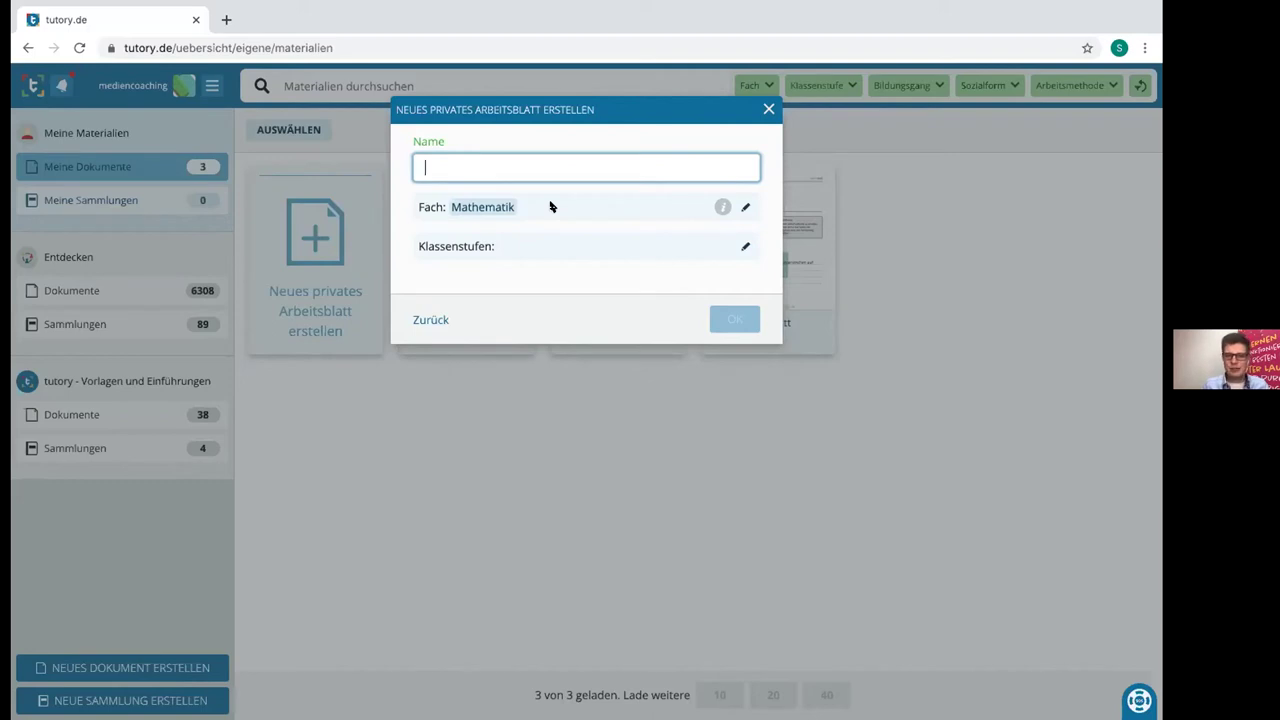
left_click(602, 205)
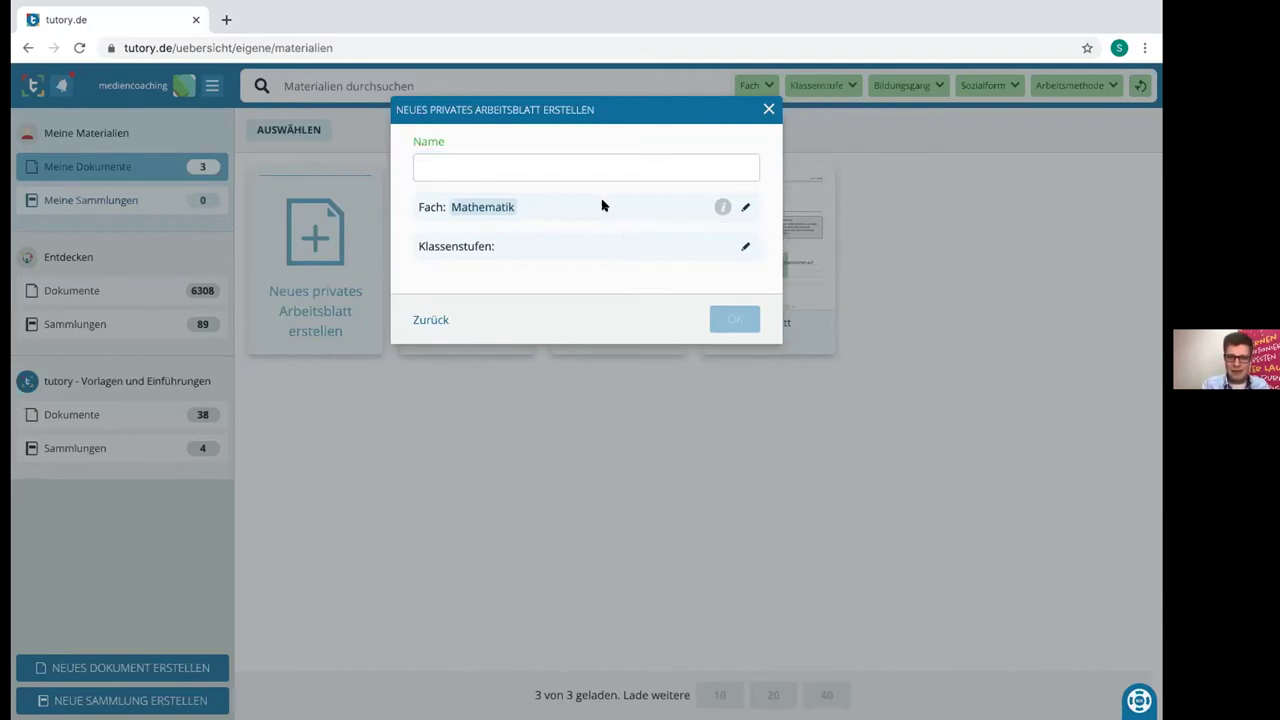
left_click(630, 210)
scroll(580, 194, "down", 2)
left_click(437, 215)
scroll(528, 257, "down", 3)
left_click(439, 214)
scroll(615, 264, "down", 3)
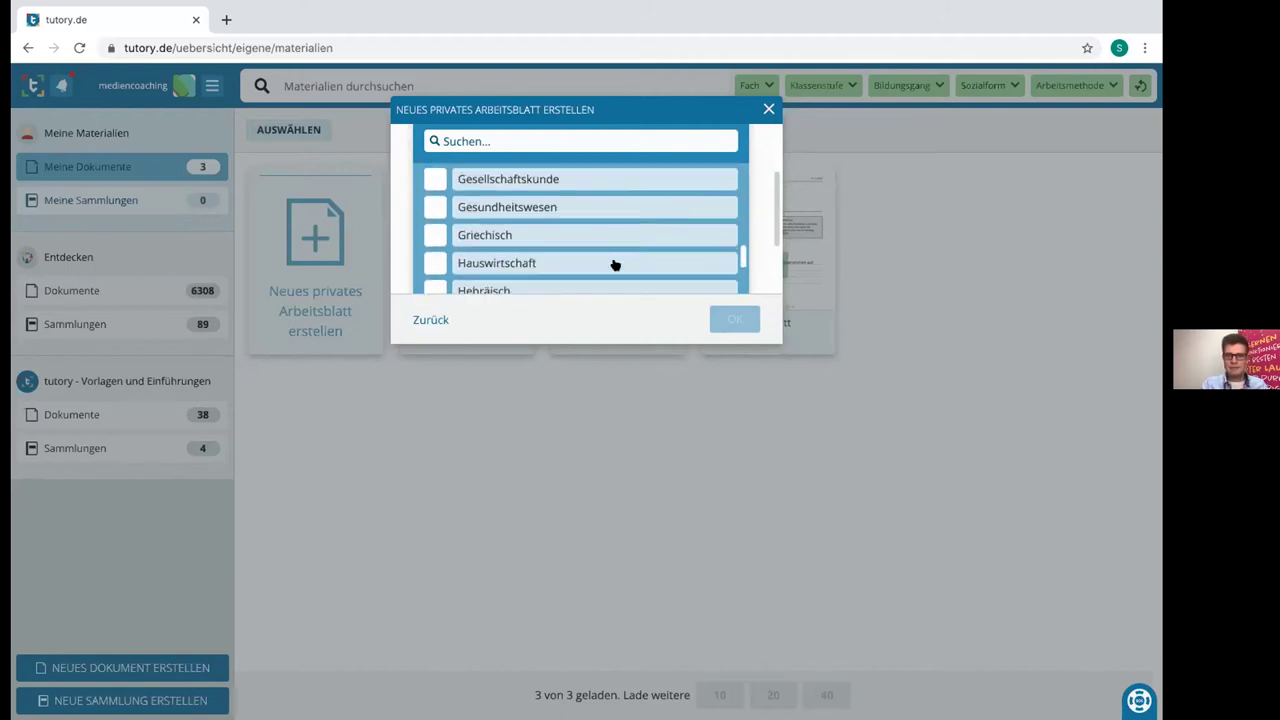
left_click(736, 318)
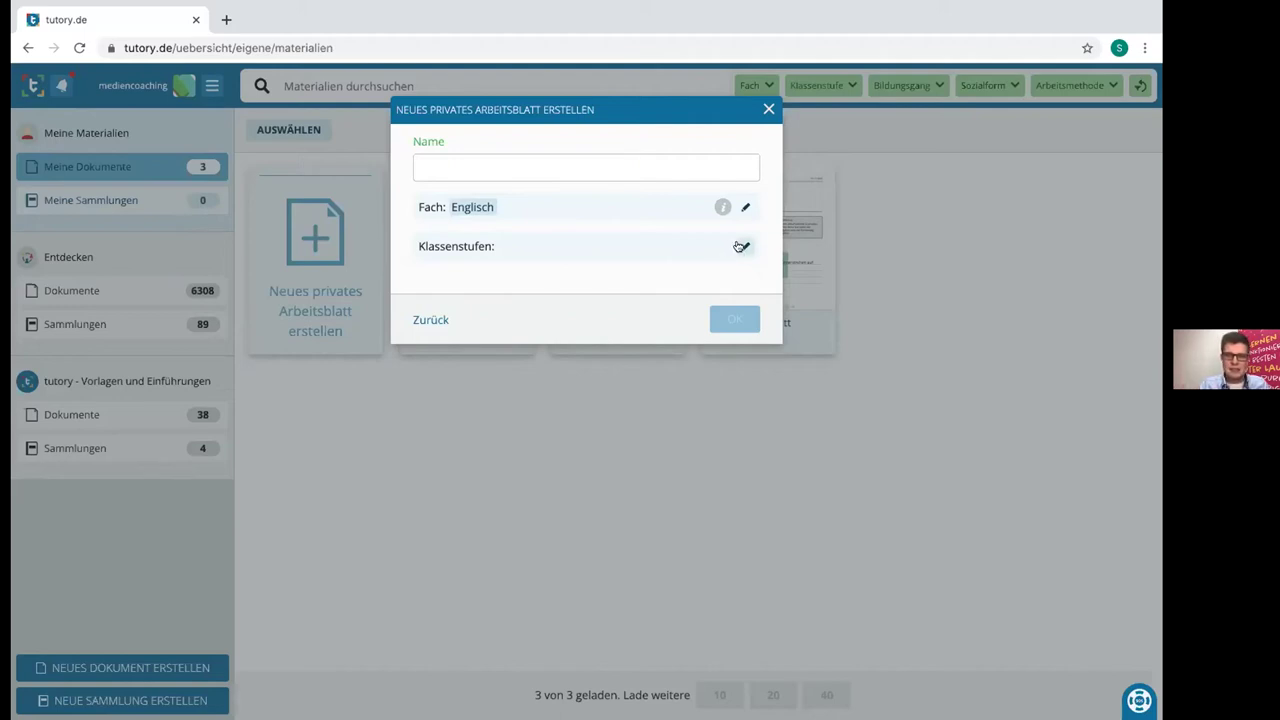
Assign the new worksheet to grade level 6.
left_click(739, 246)
scroll(576, 215, "down", 4)
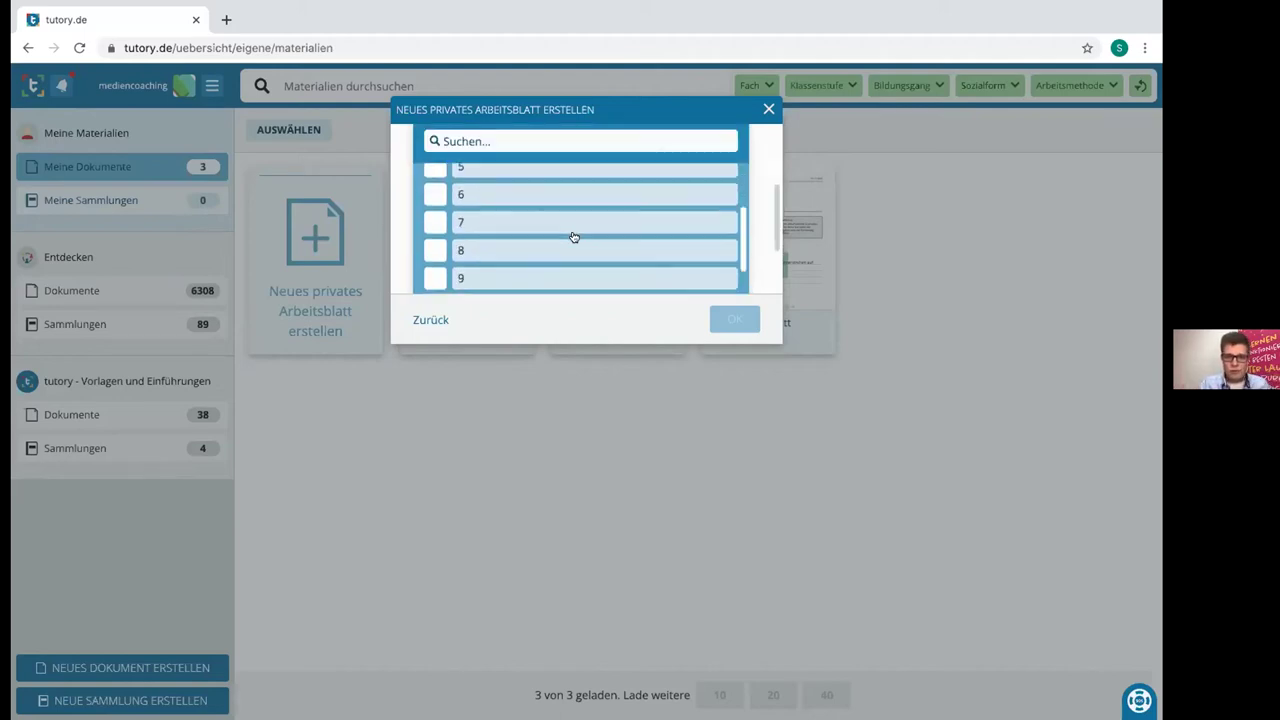
left_click(437, 195)
left_click(734, 320)
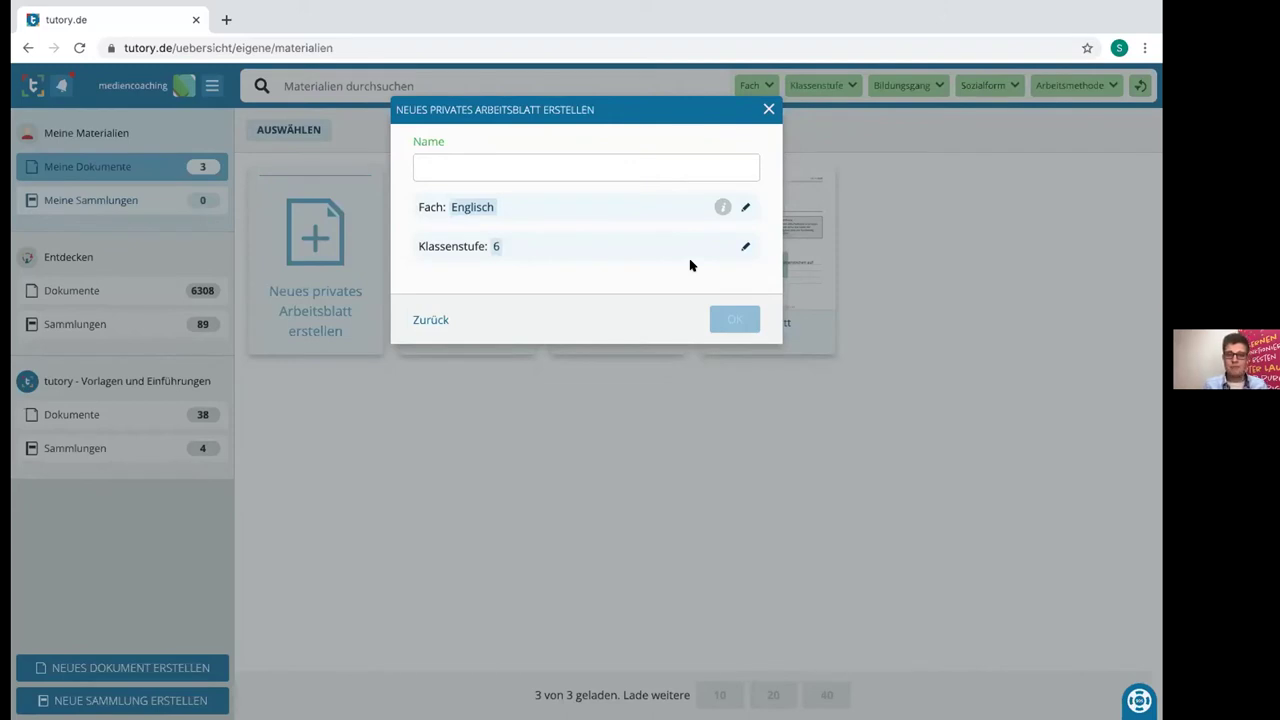
Name the worksheet "London" and create it.
left_click(588, 163)
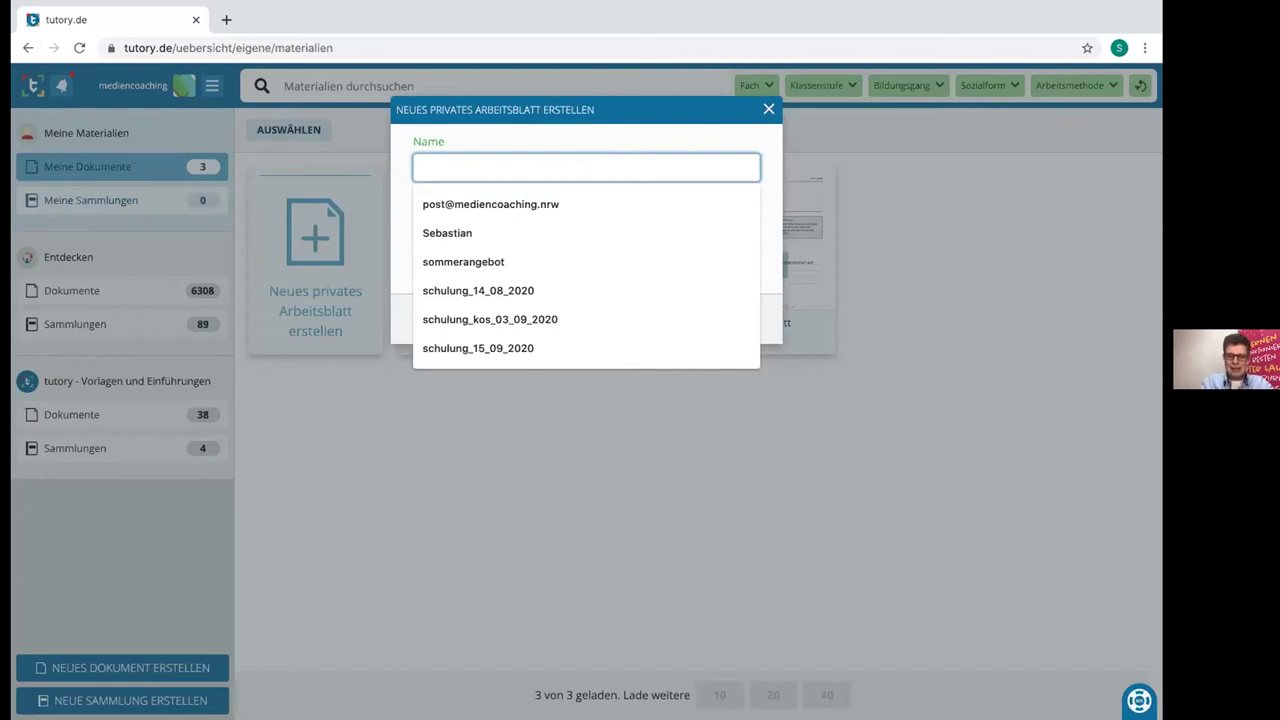
type("London")
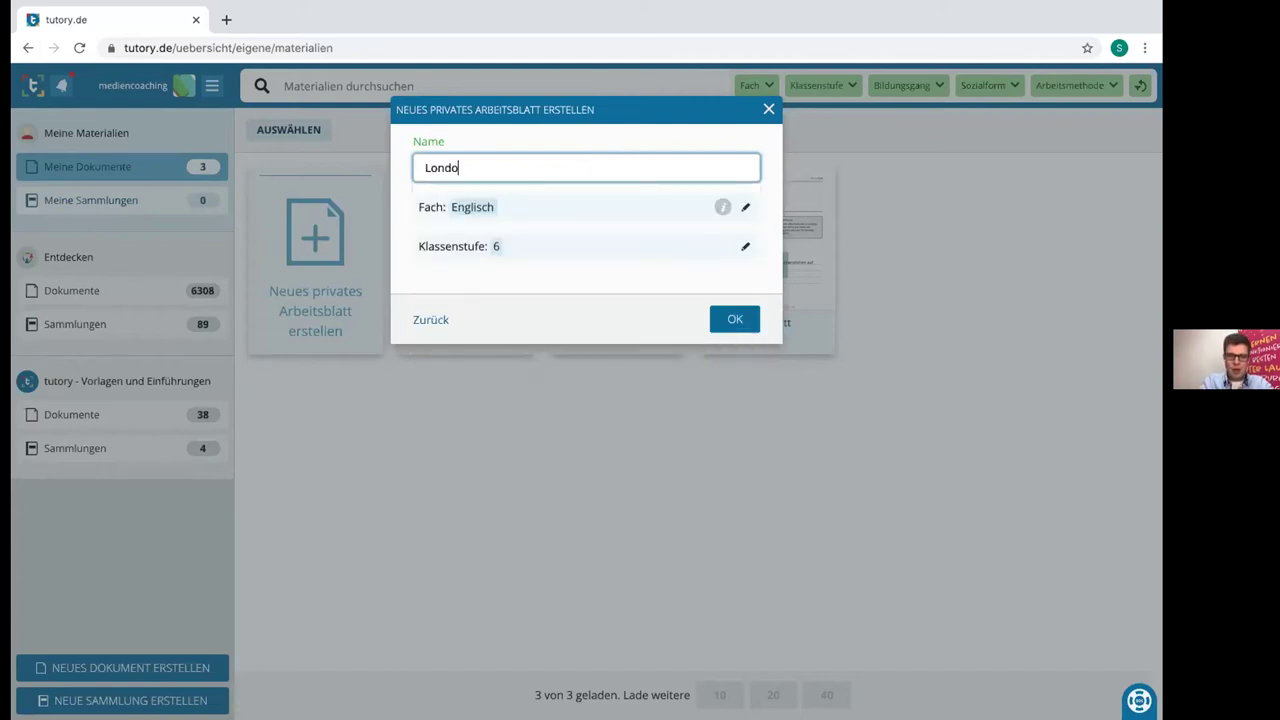
left_click(735, 322)
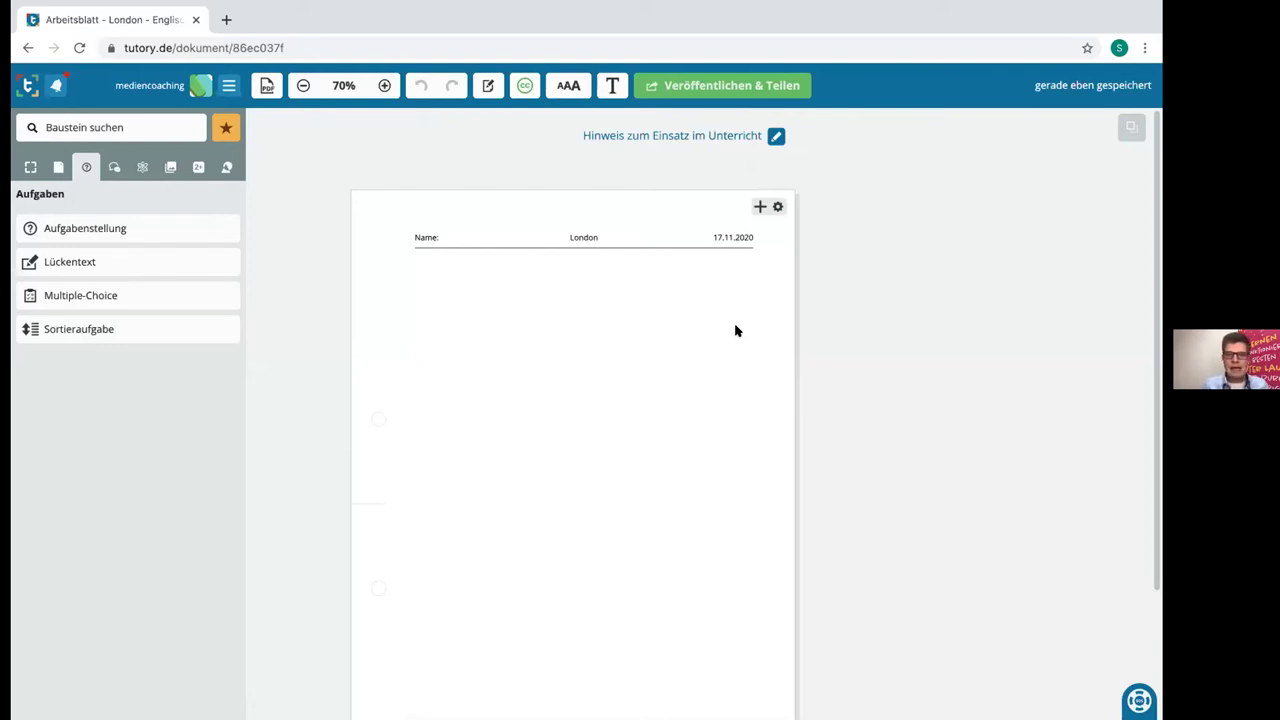
Examine the blank worksheet page and its layout settings for page format, header and footer, leaving them as they are.
scroll(735, 330, "down", 1)
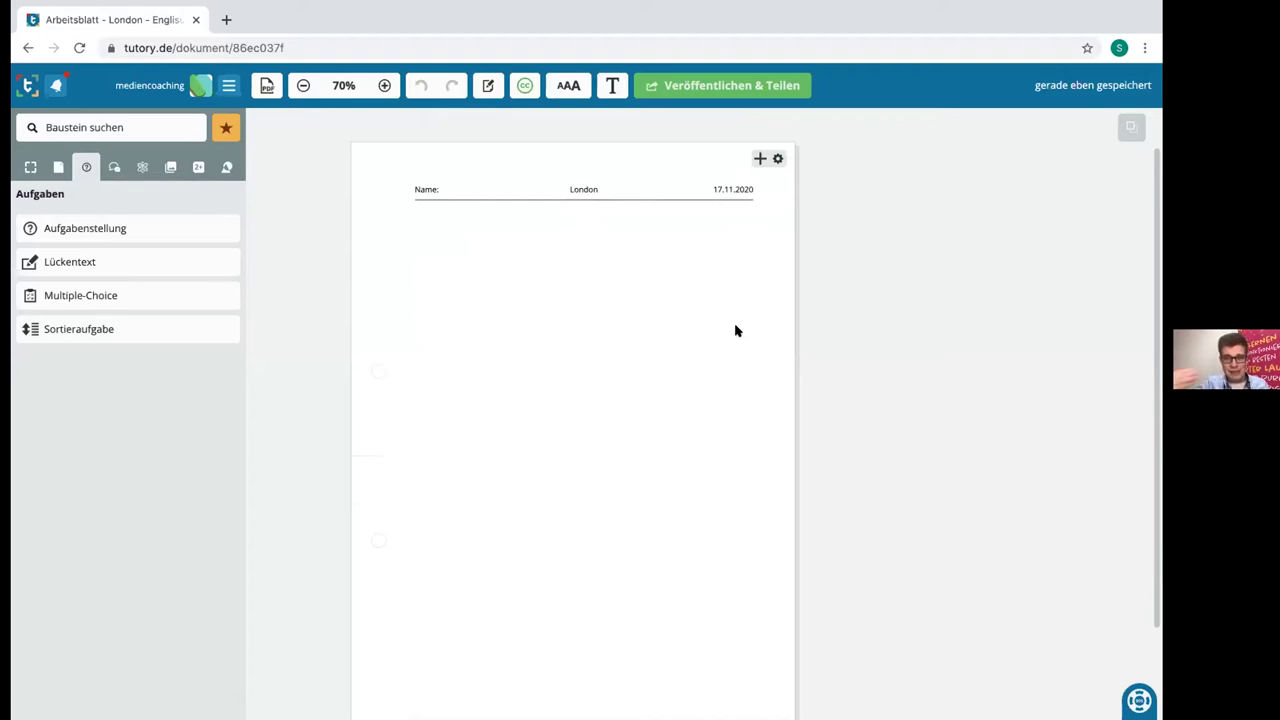
scroll(735, 330, "down", 2)
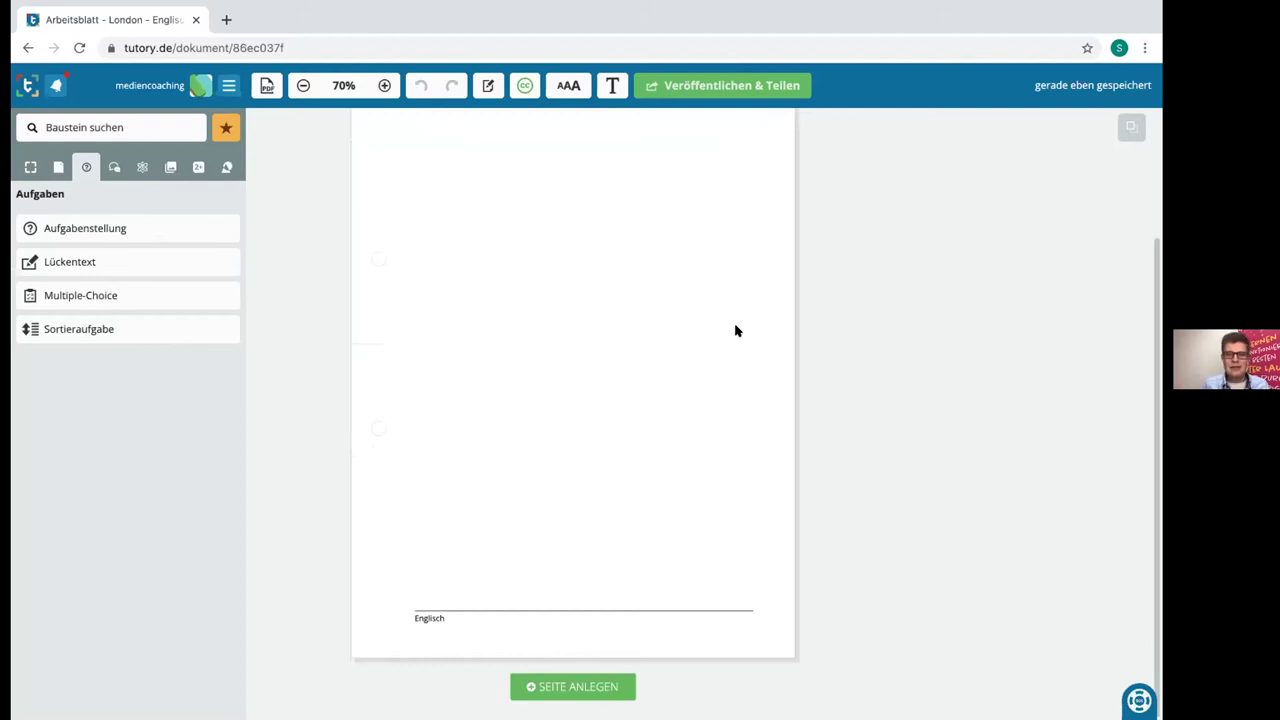
scroll(735, 330, "up", 5)
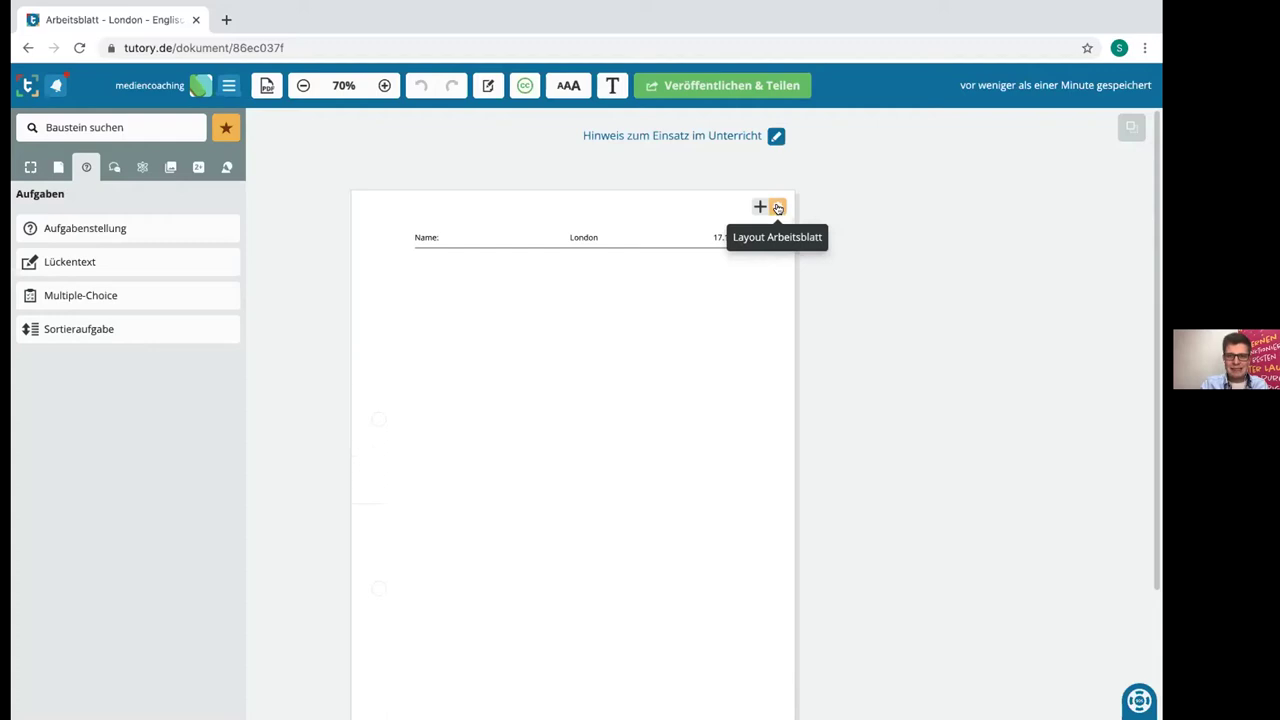
left_click(779, 208)
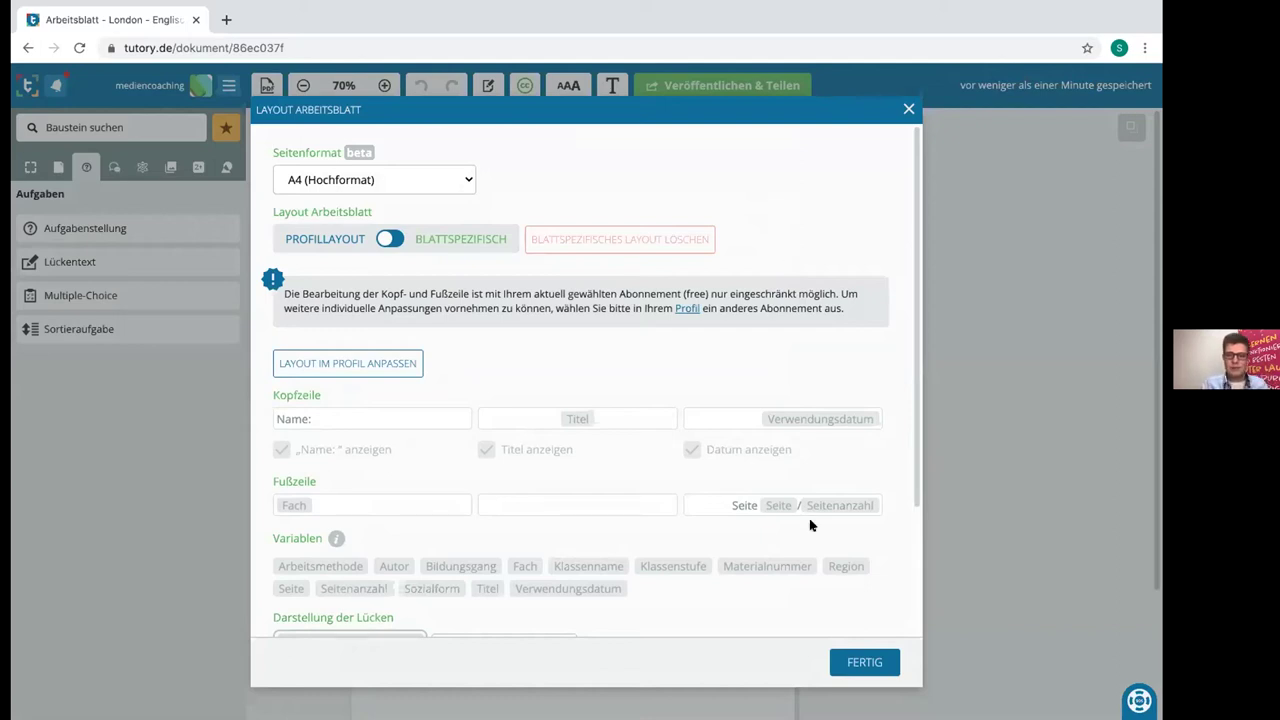
left_click(865, 663)
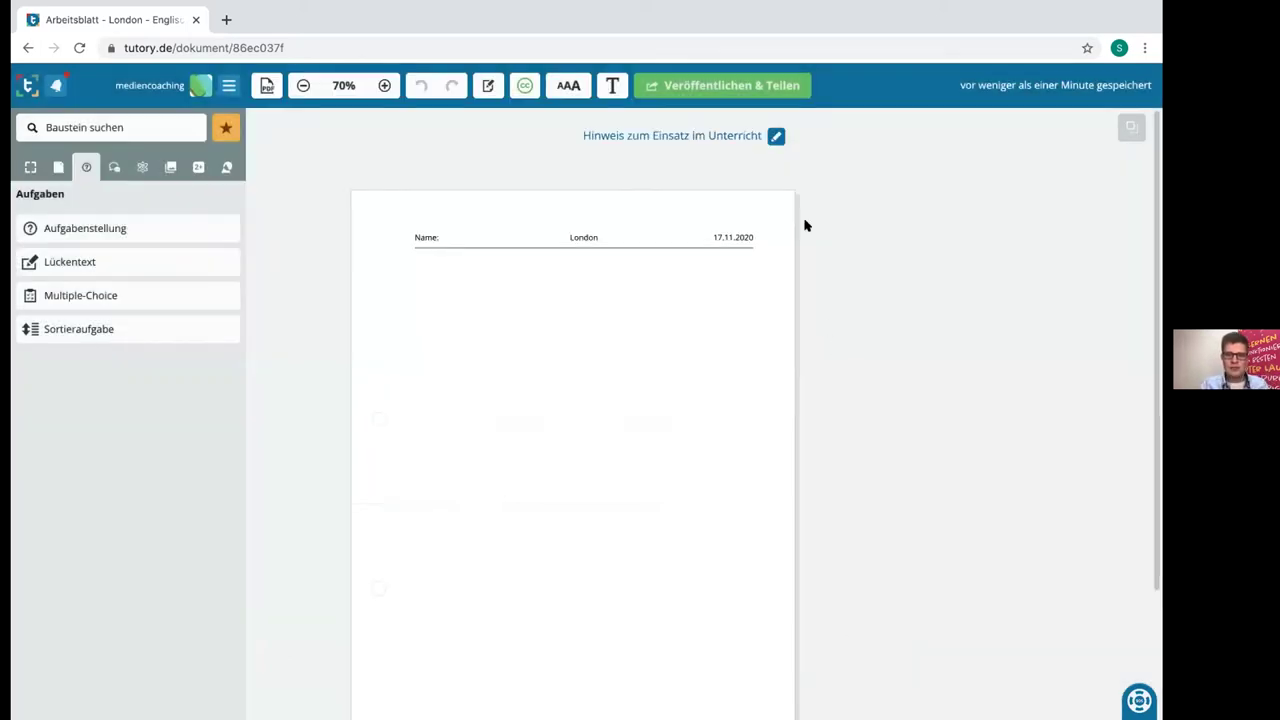
mouse_move(737, 240)
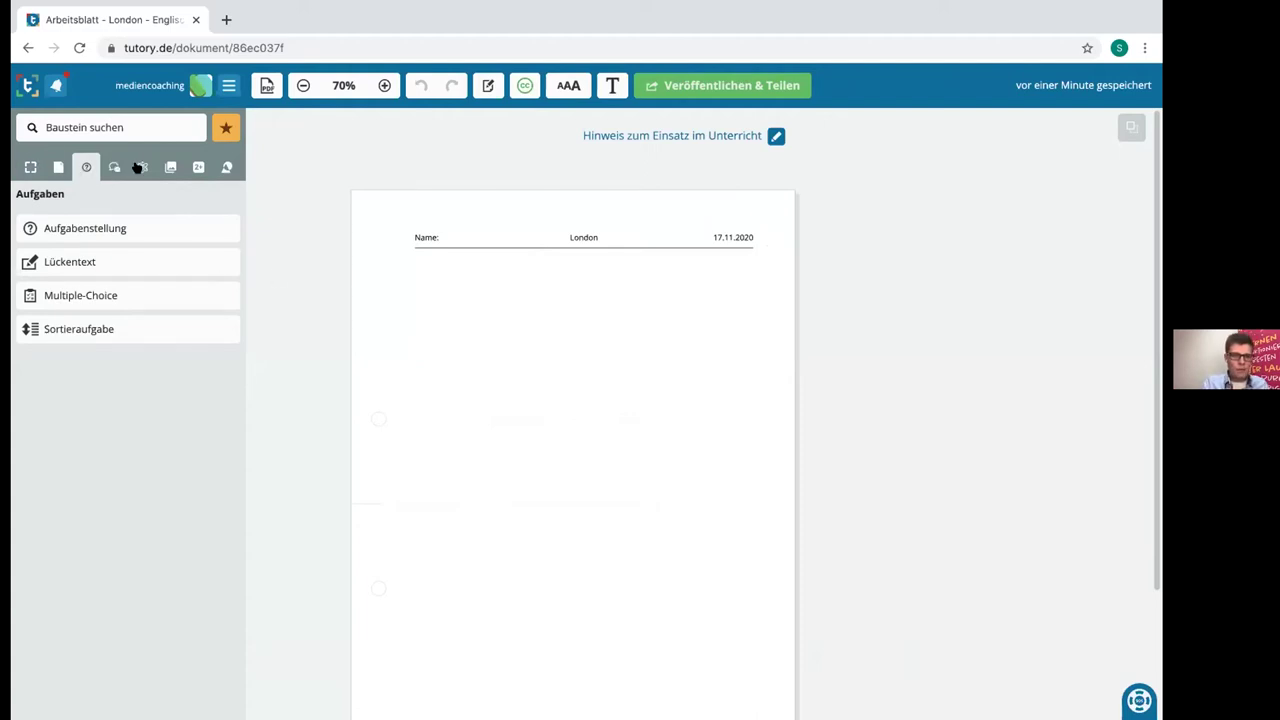
Add an Überschrift block from the Allgemein category to the page, just below the worksheet's header line.
scroll(137, 167, "up", 5)
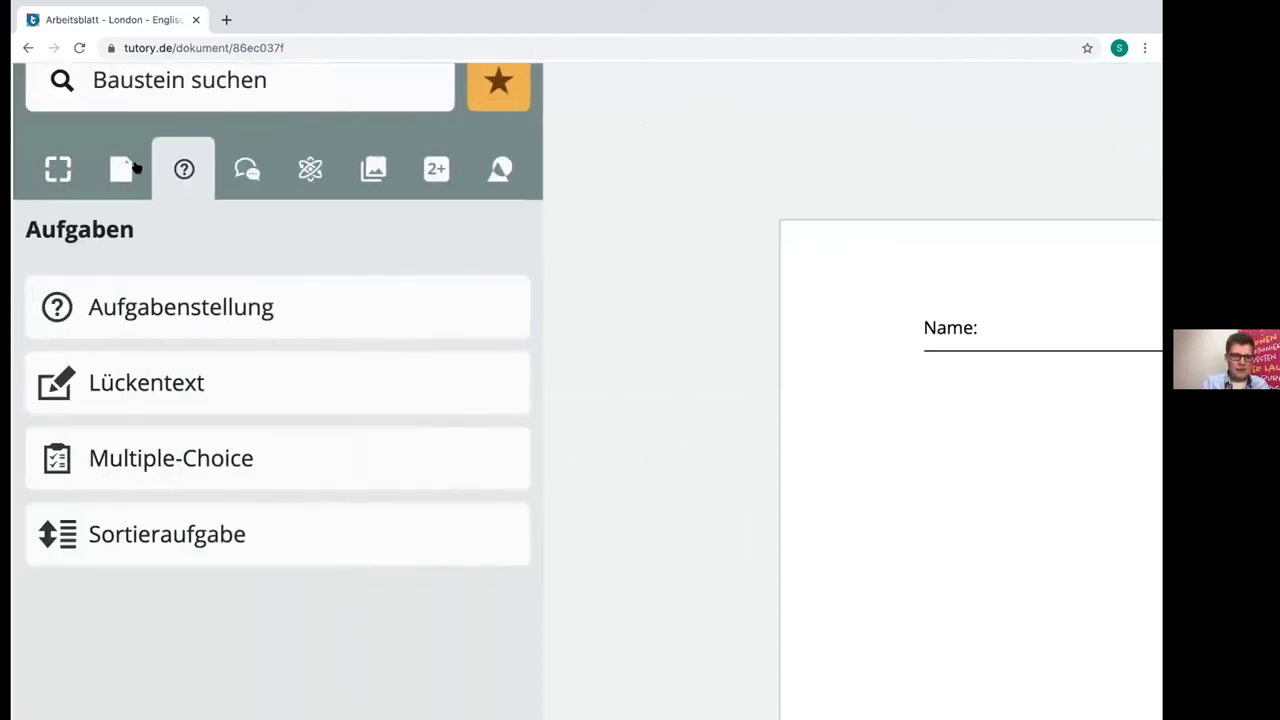
scroll(137, 167, "up", 1)
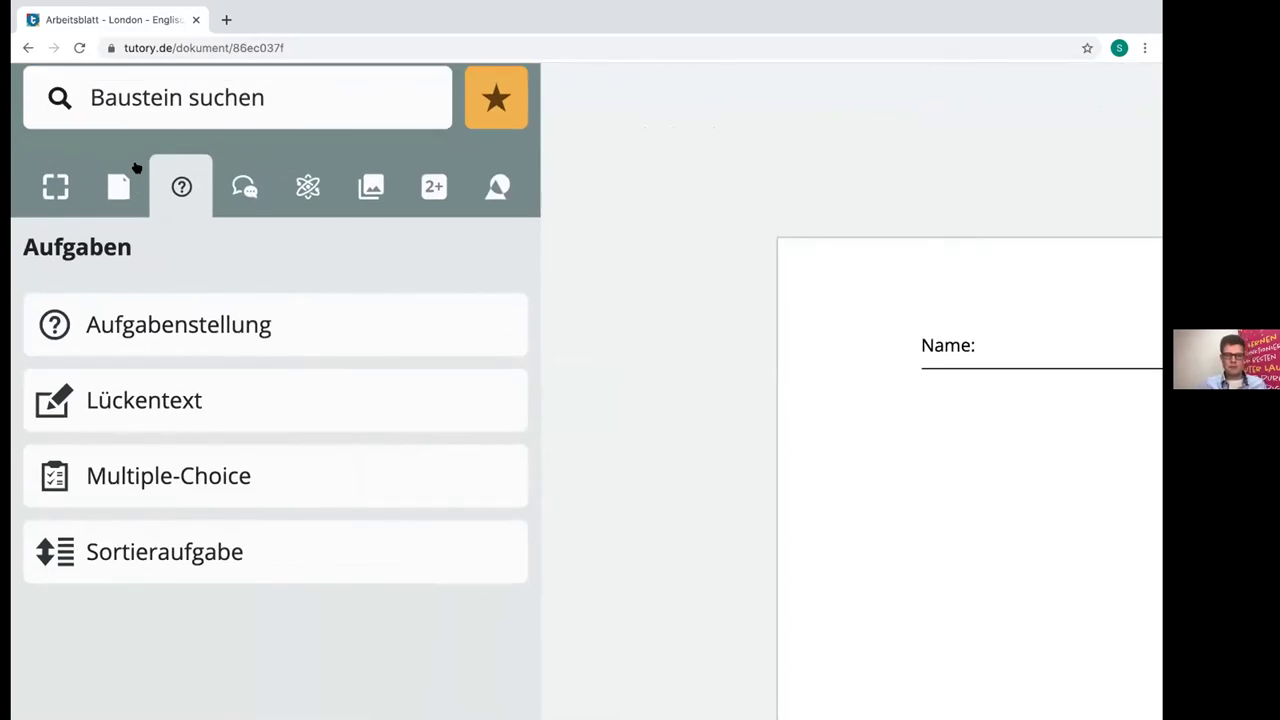
left_click(63, 183)
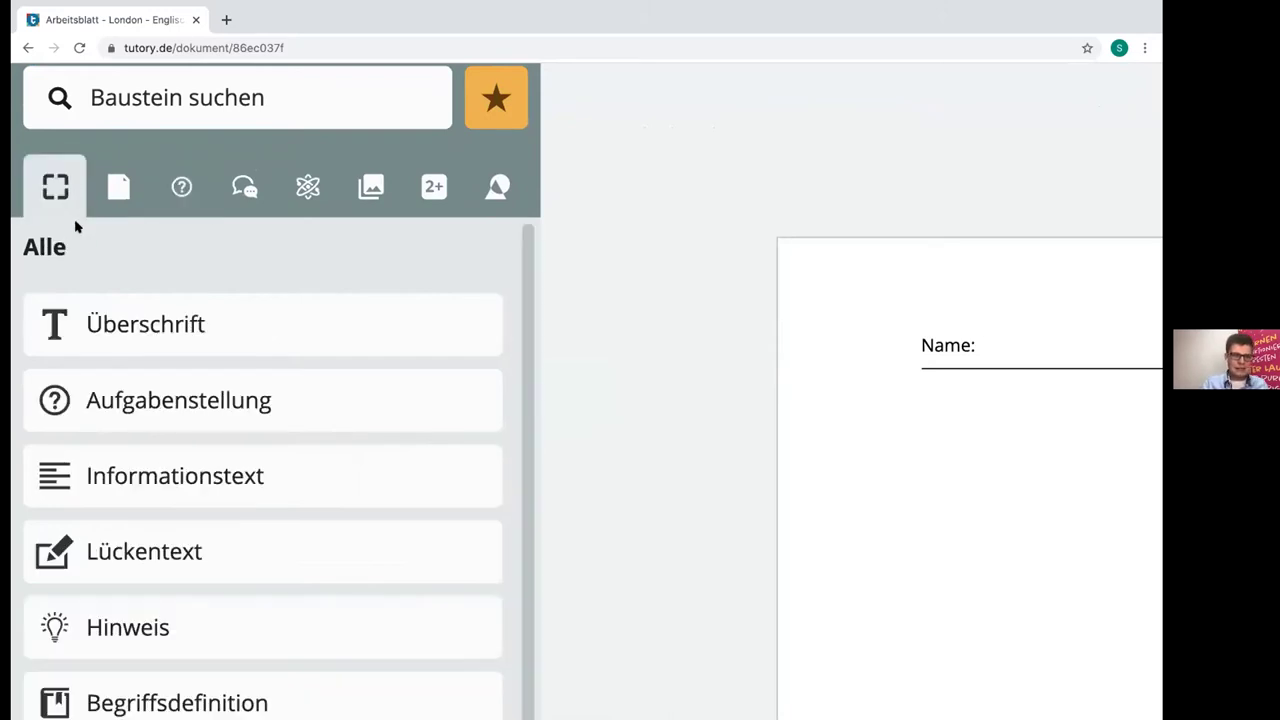
mouse_move(84, 350)
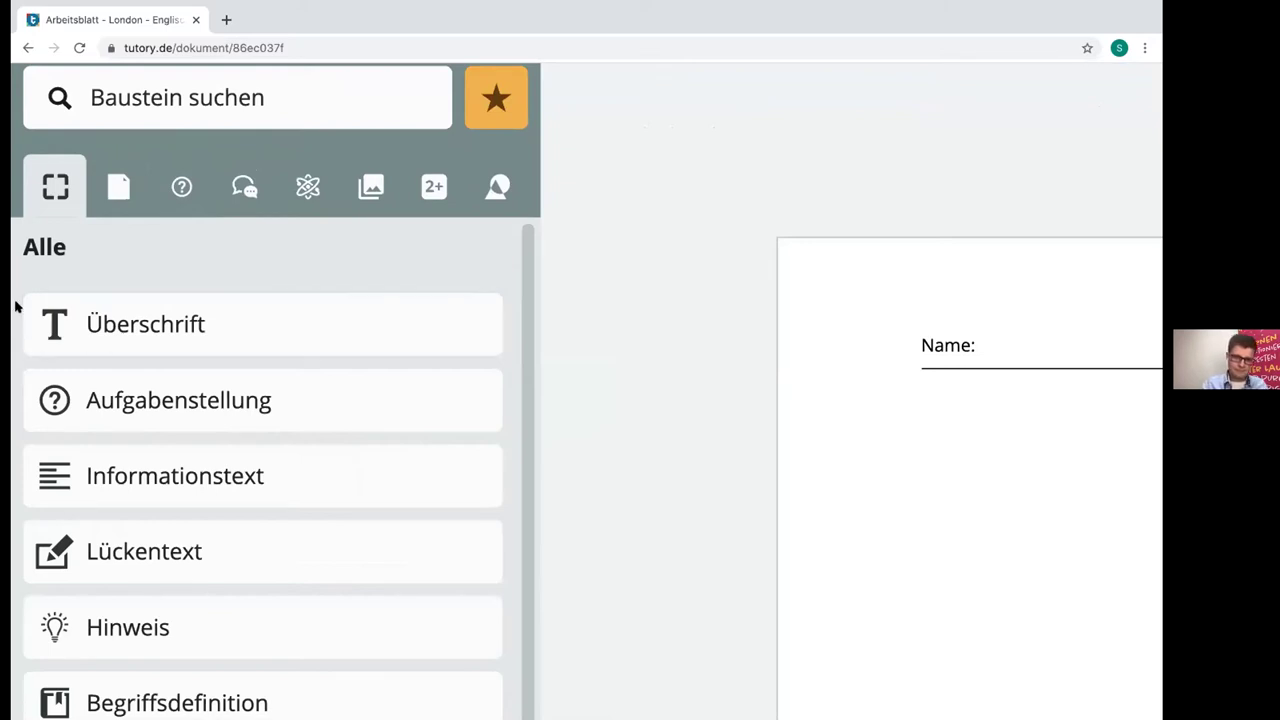
left_click(118, 182)
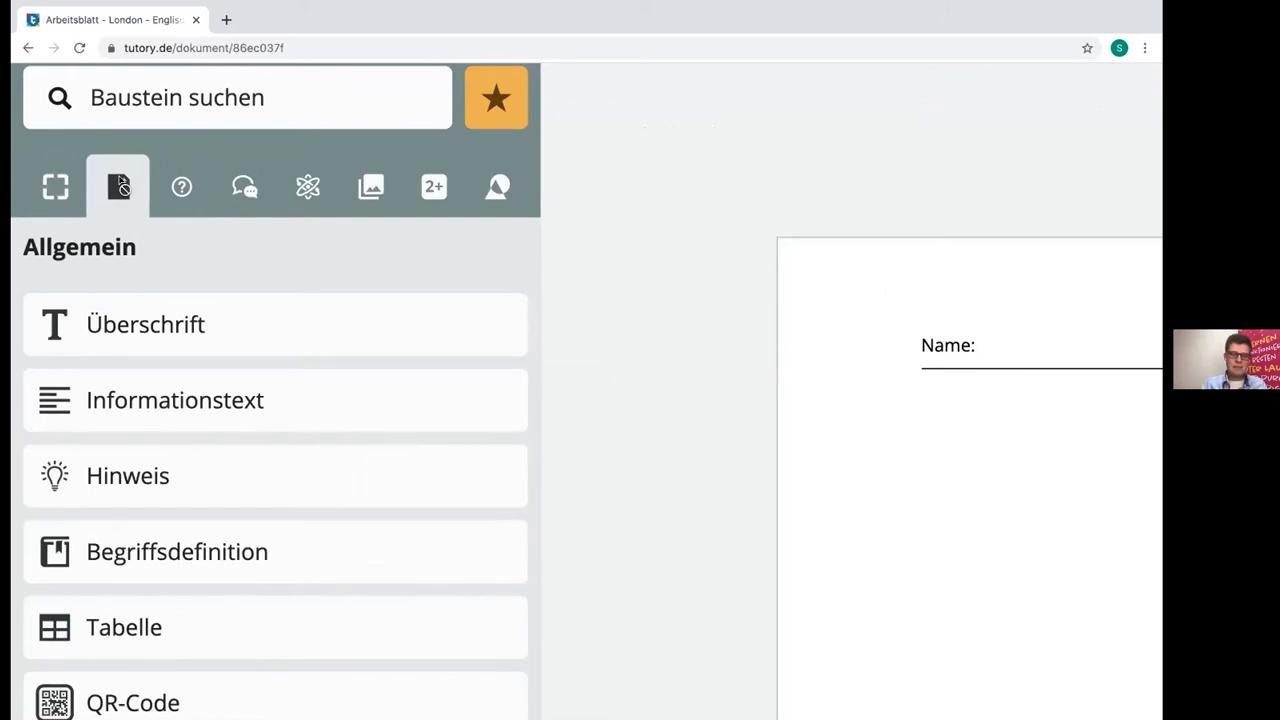
scroll(480, 420, "down", 2)
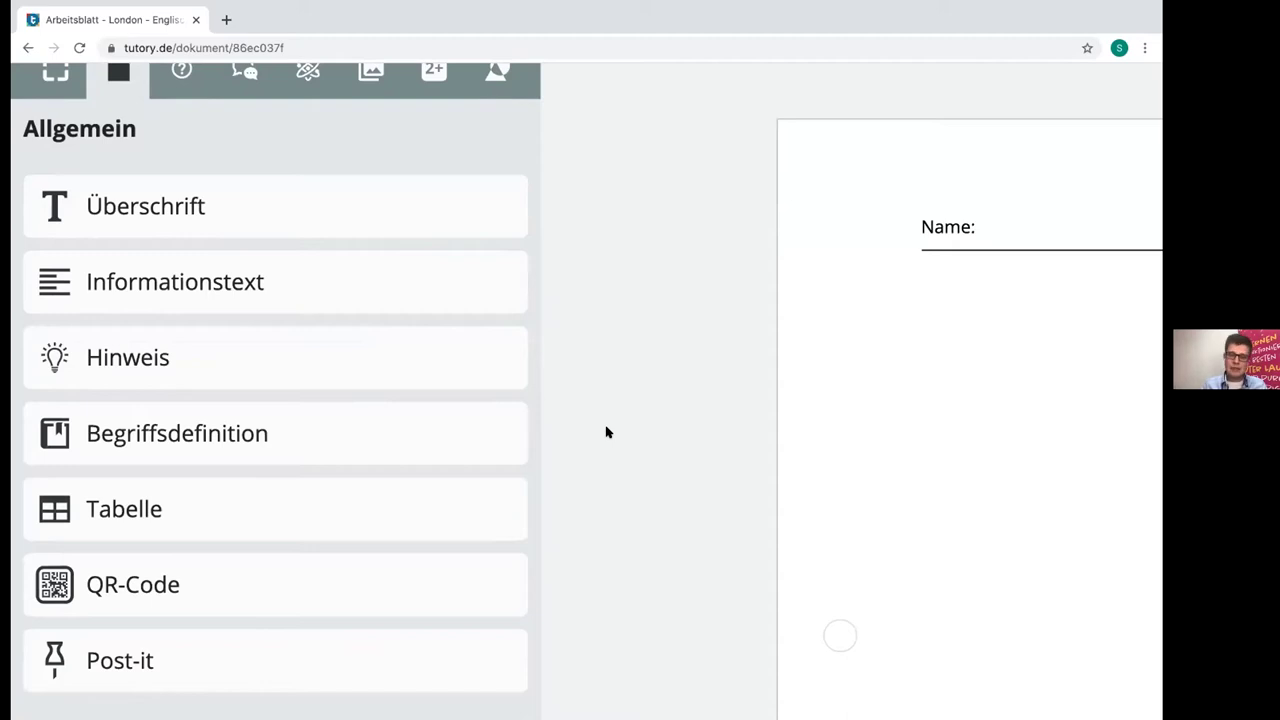
mouse_move(442, 198)
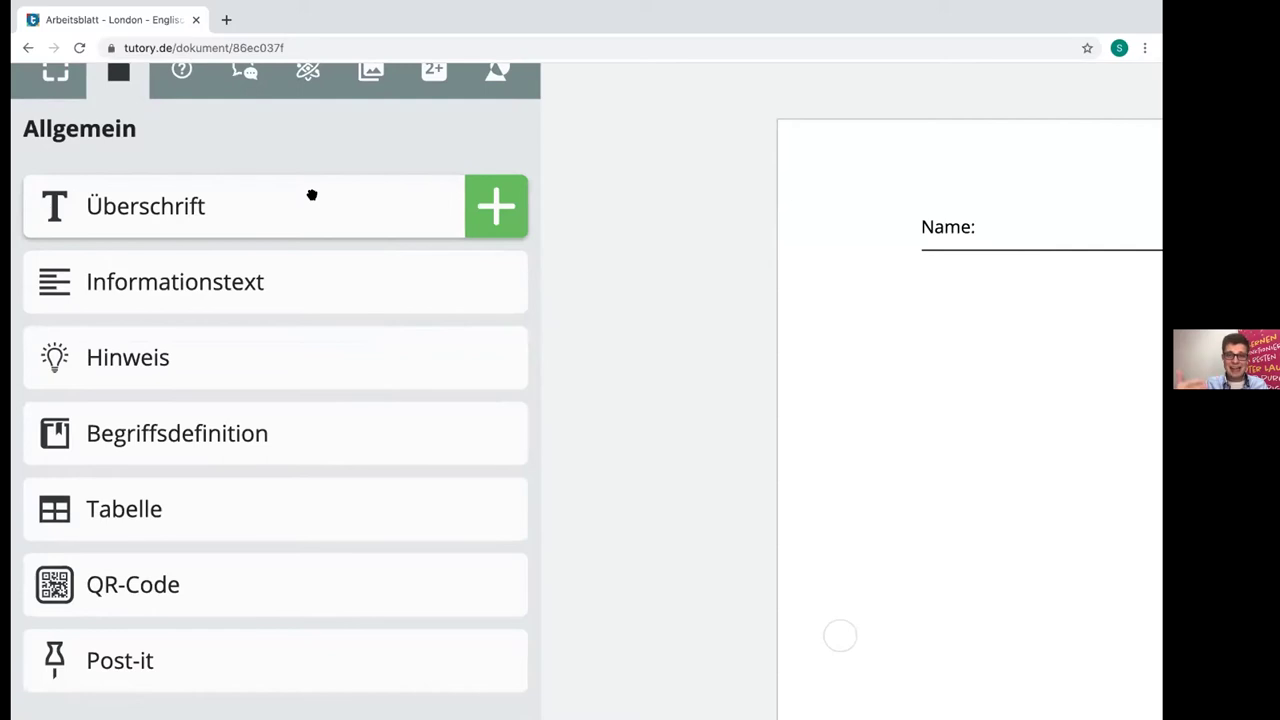
left_click_drag(312, 195, 1046, 377)
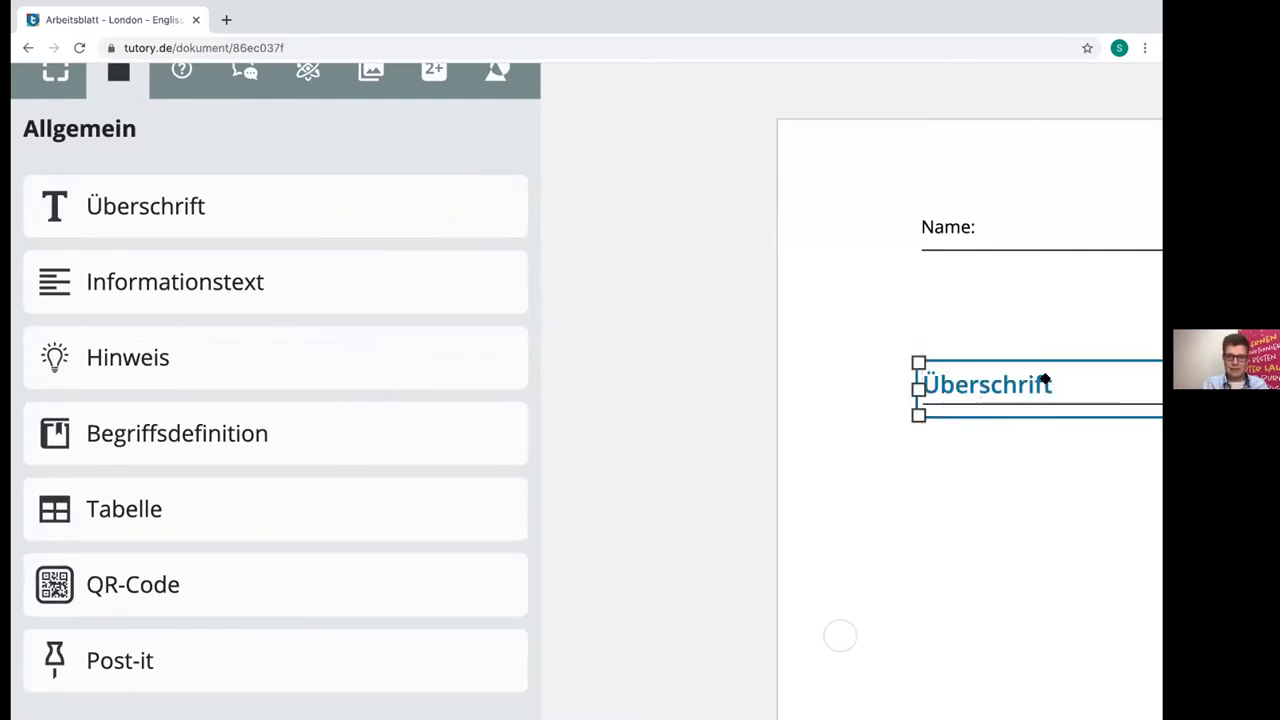
scroll(1046, 375, "down", 5)
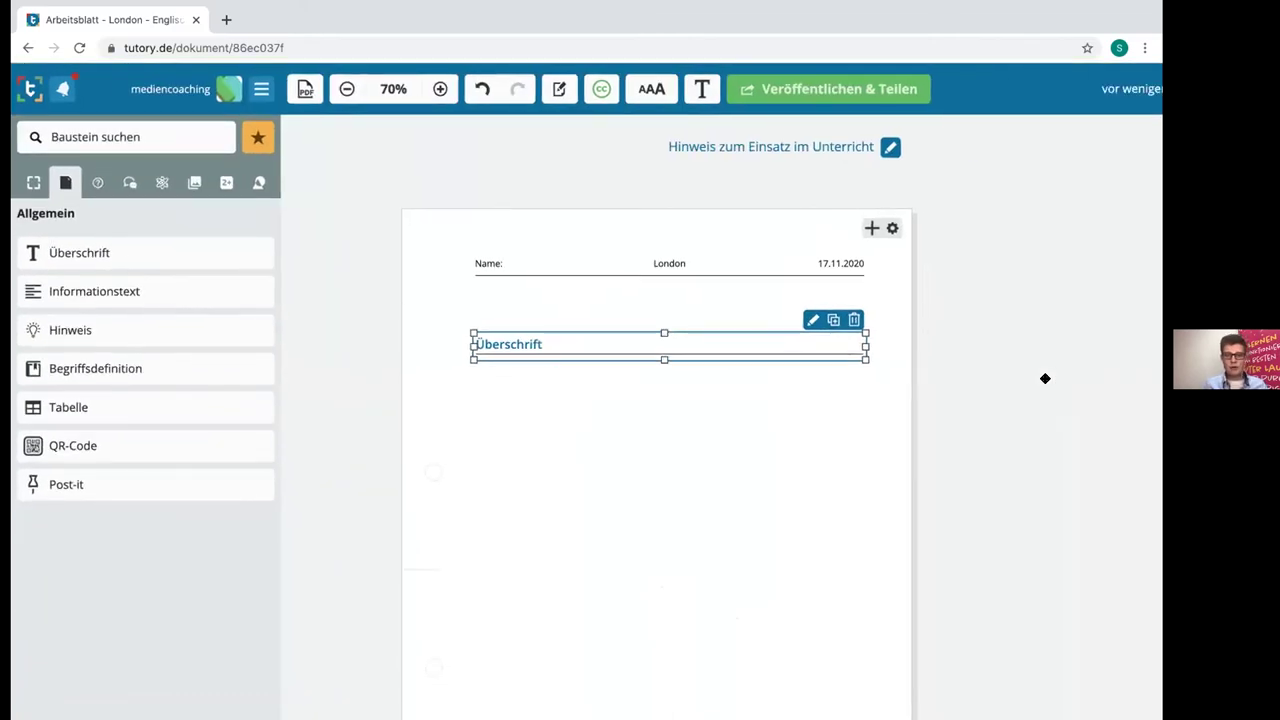
Replace the heading block's placeholder text with "London Sights".
left_click(810, 320)
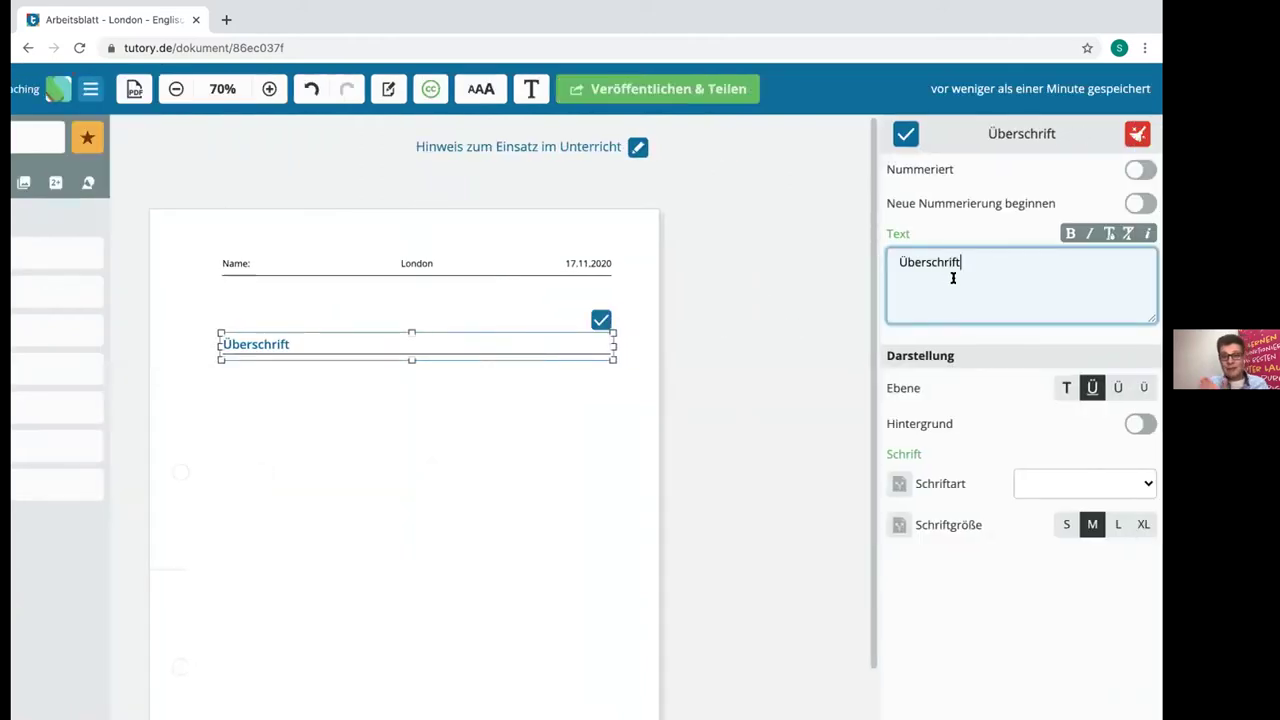
left_click(953, 278)
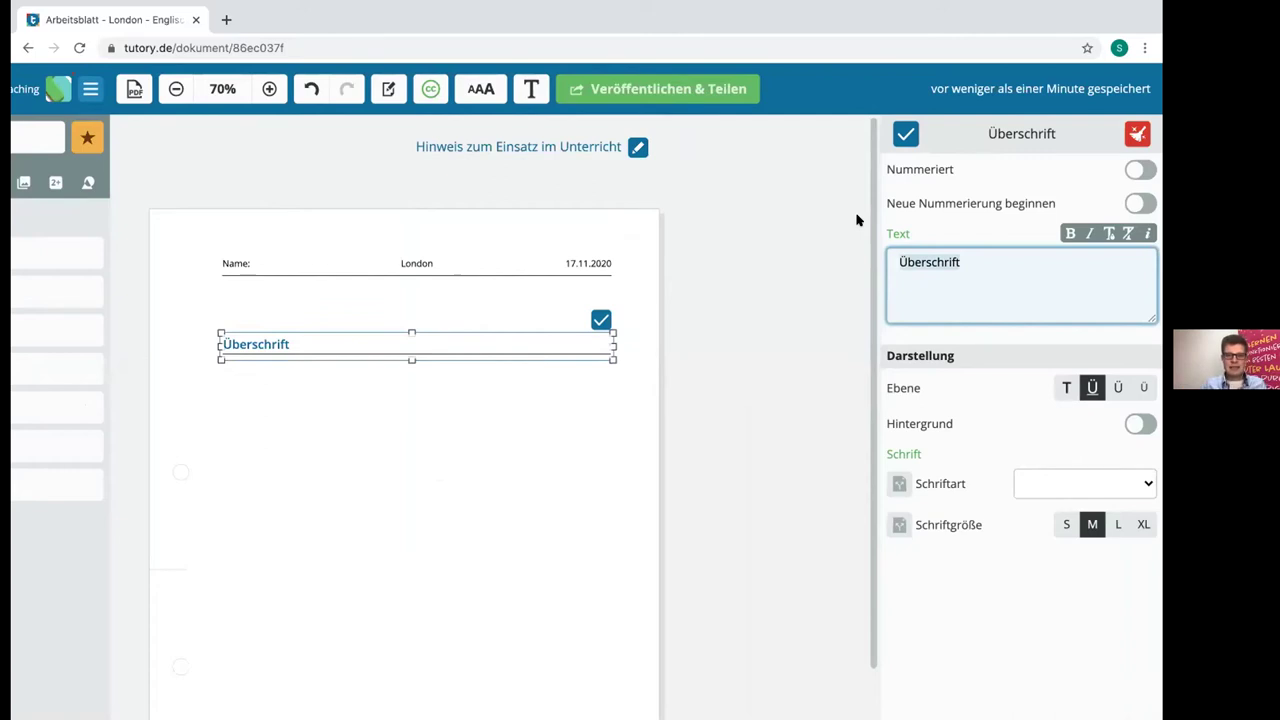
type("Sights")
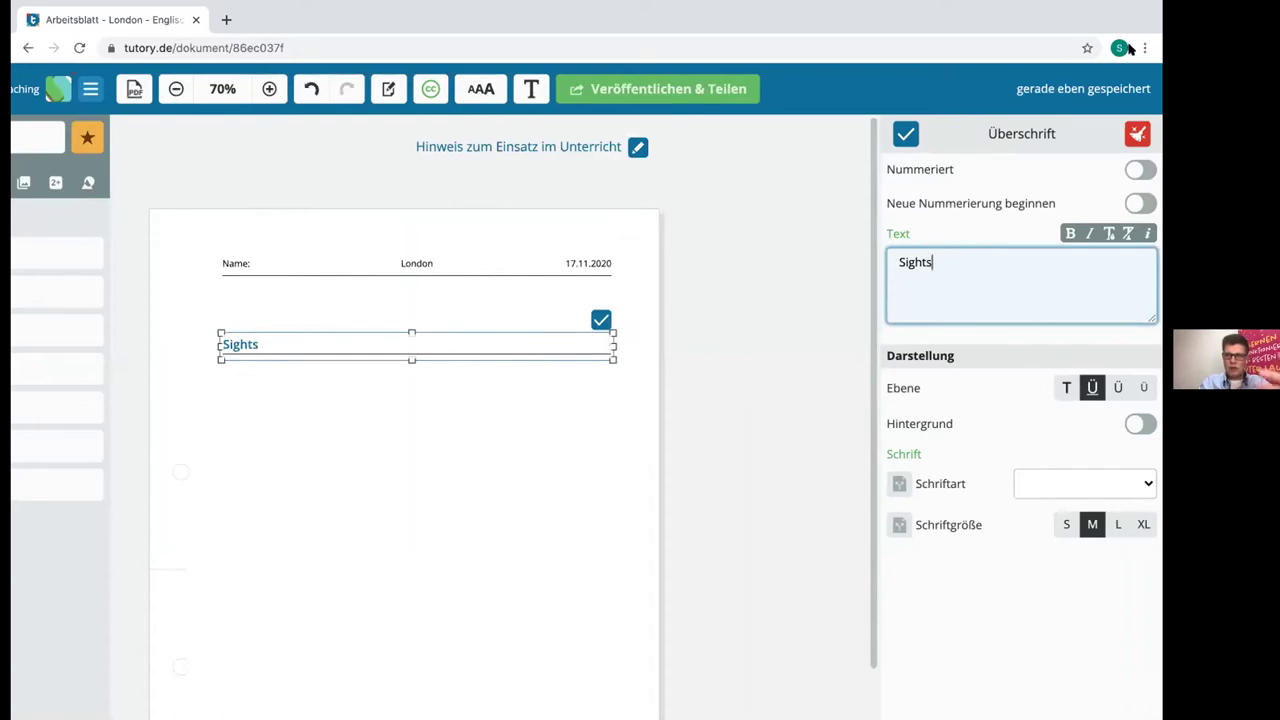
left_click(895, 262)
type("London")
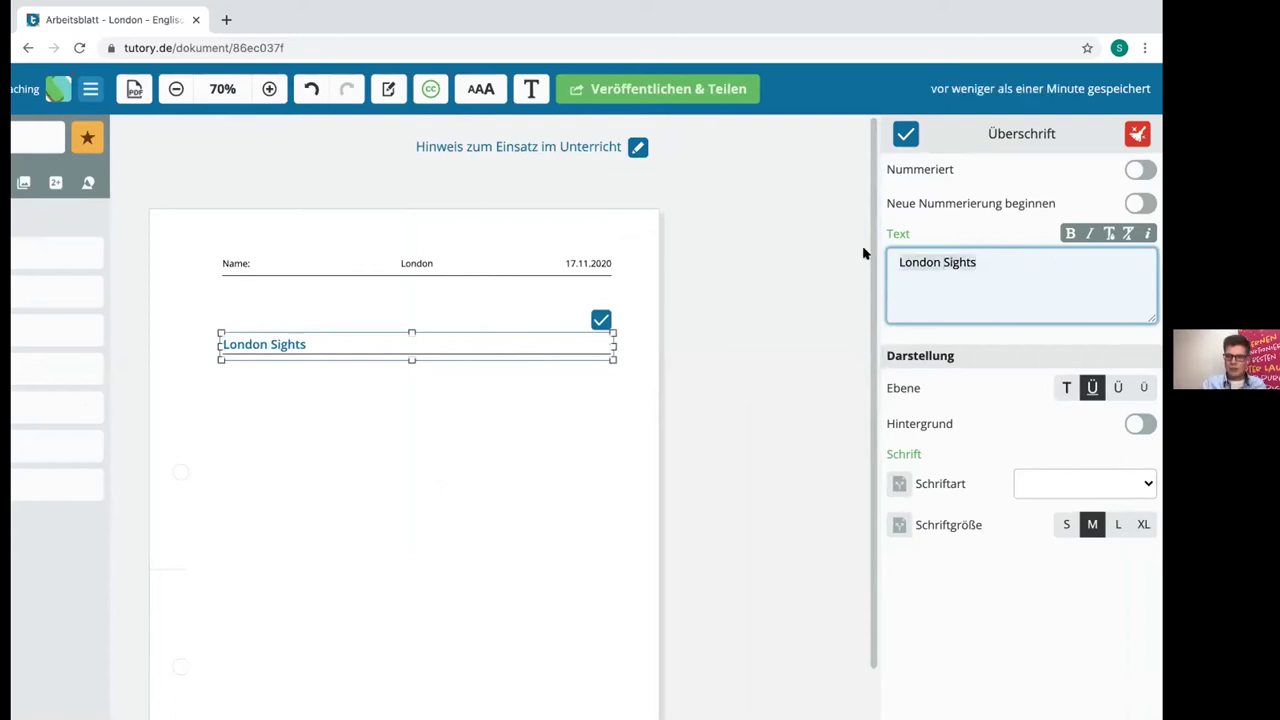
Format the "London Sights" heading text as bold and red, and finish editing the block.
left_click(1068, 236)
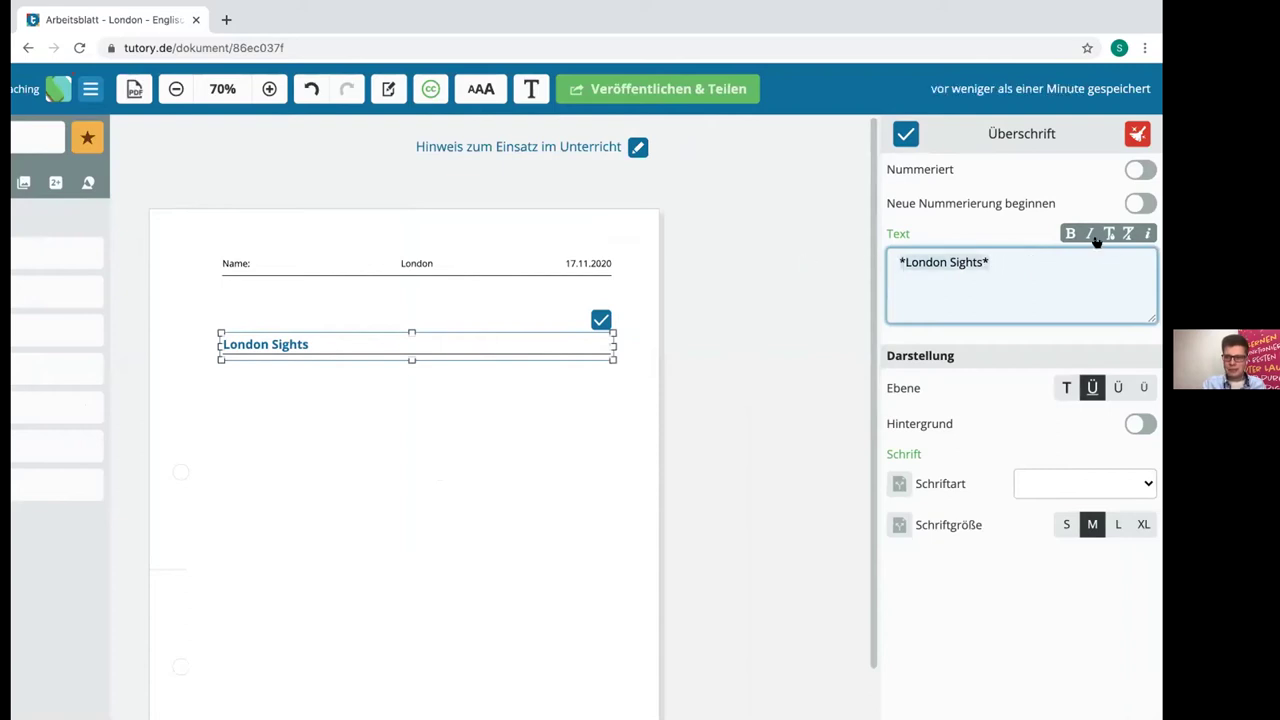
left_click(1108, 234)
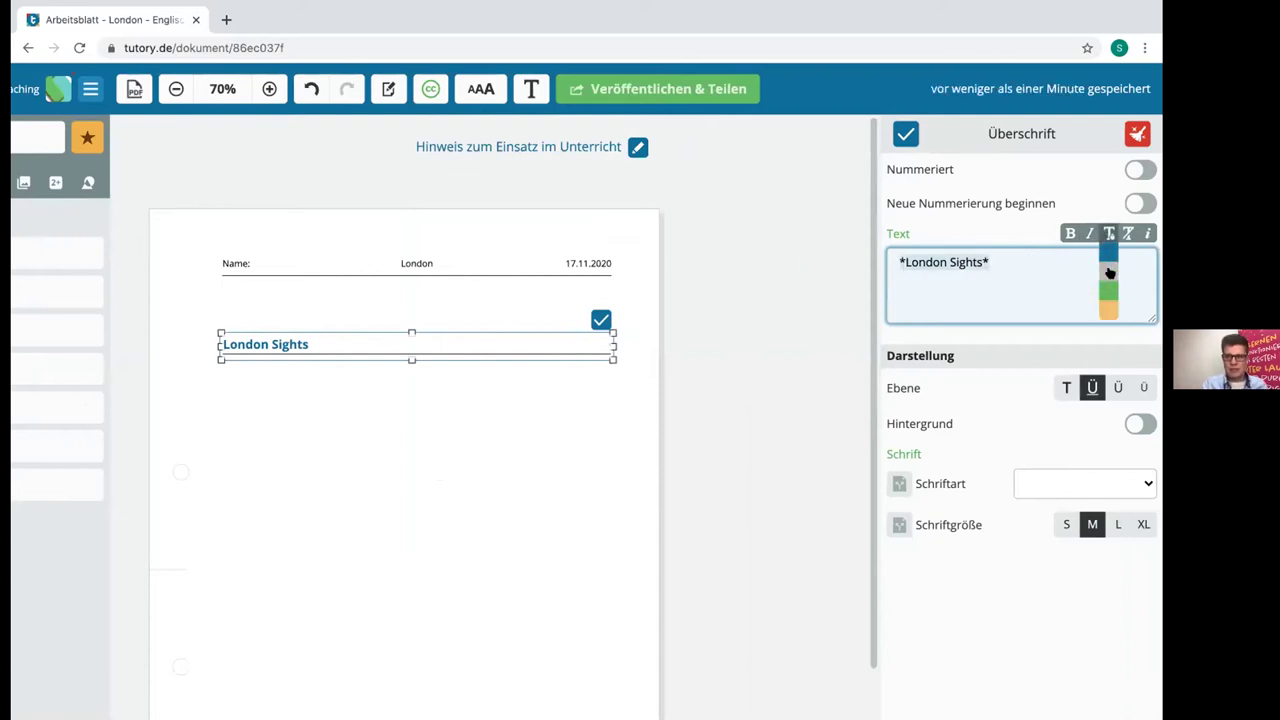
left_click(1109, 272)
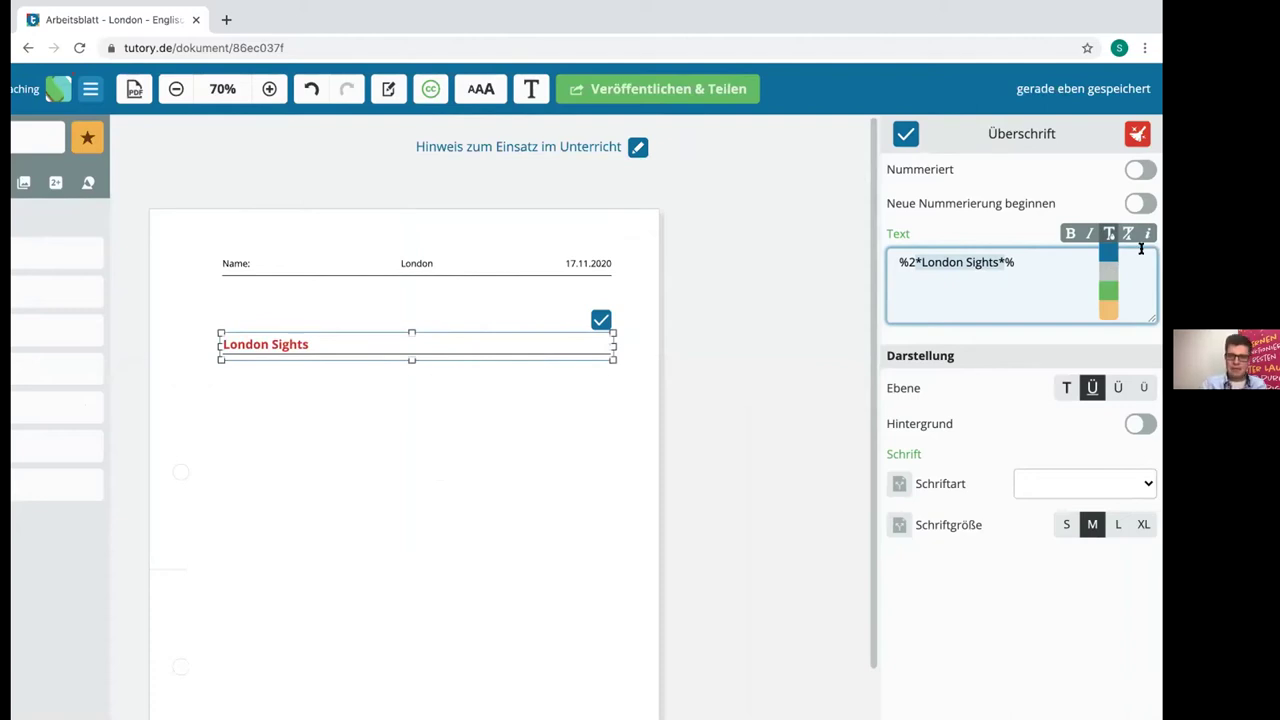
left_click(905, 134)
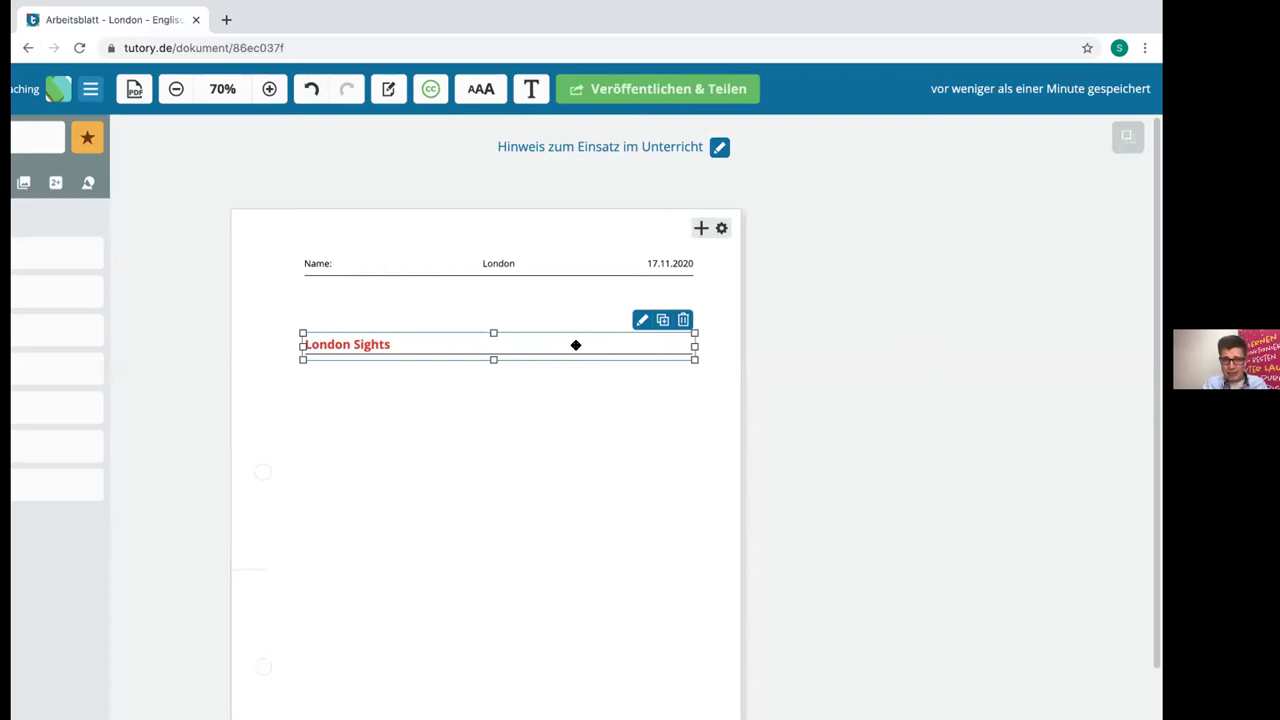
Reposition the "London Sights" heading slightly lower beneath the page's header line.
left_click_drag(587, 343, 547, 352)
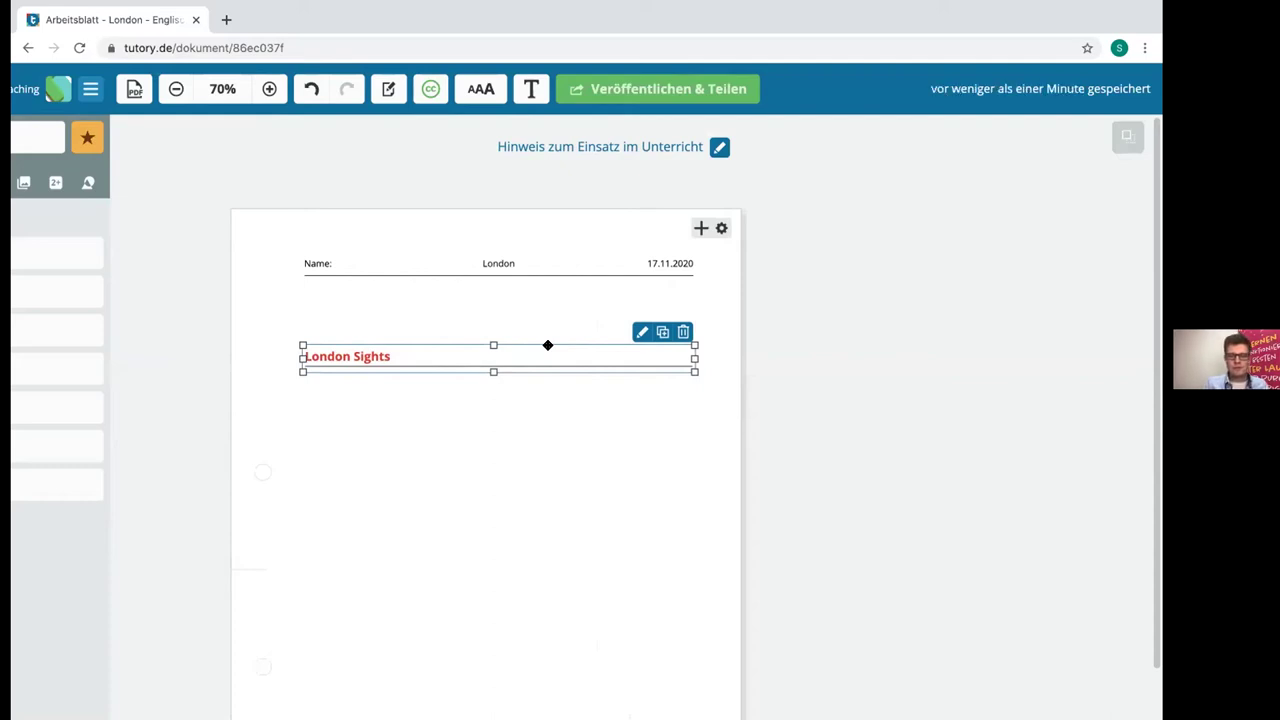
mouse_move(543, 349)
left_mouse_down()
mouse_move(543, 314)
mouse_move(543, 333)
left_mouse_up()
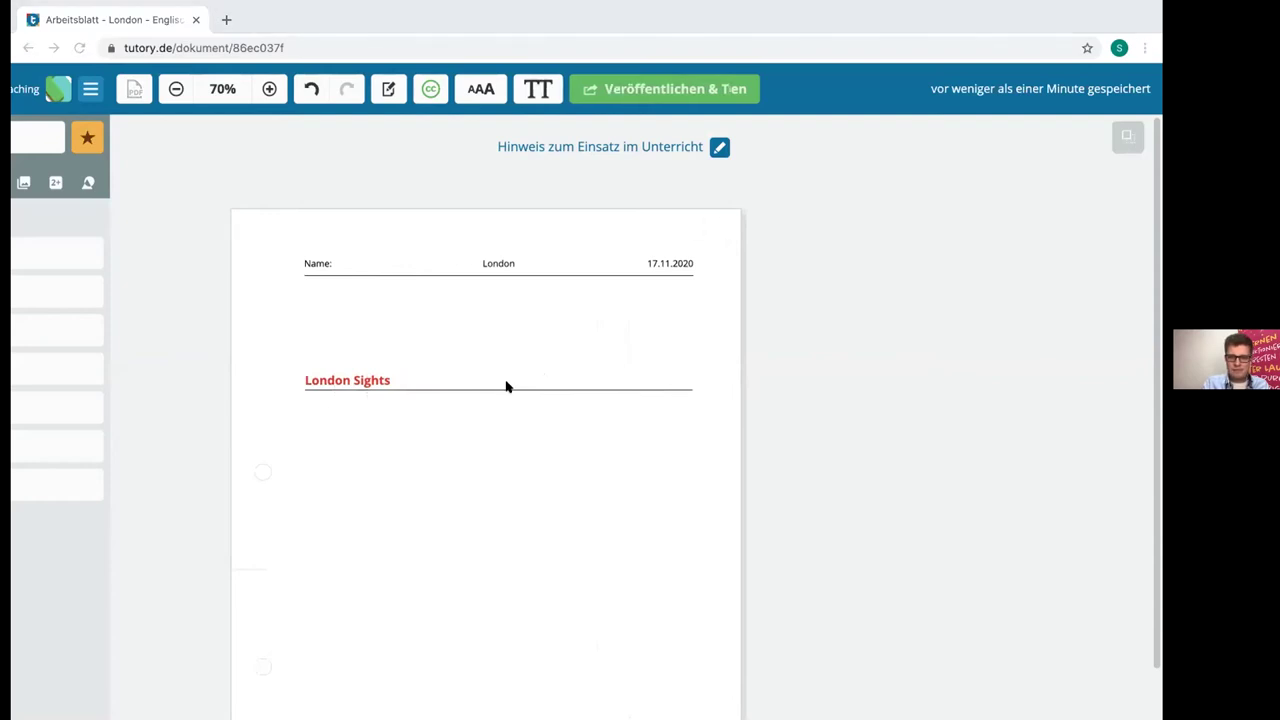
left_click_drag(443, 389, 431, 417)
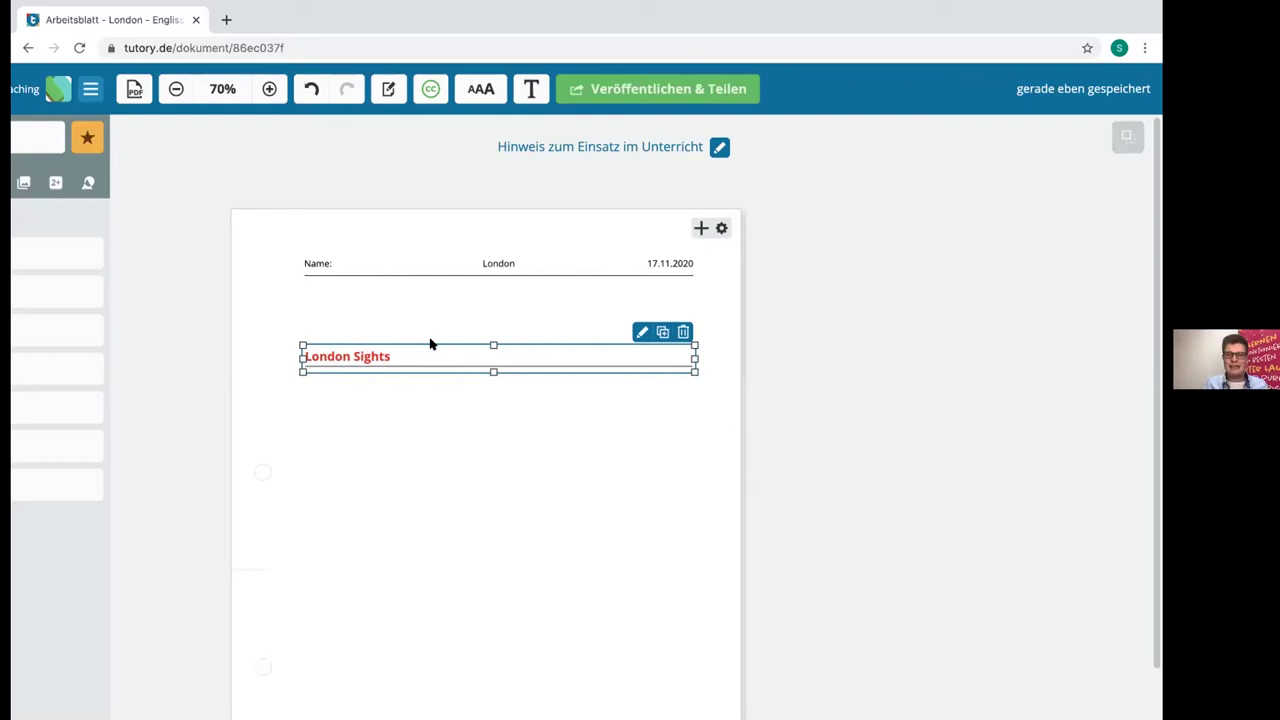
Move the "London Sights" heading up close to the page's header line and add a QR-Code block beneath it.
left_click_drag(394, 360, 396, 297)
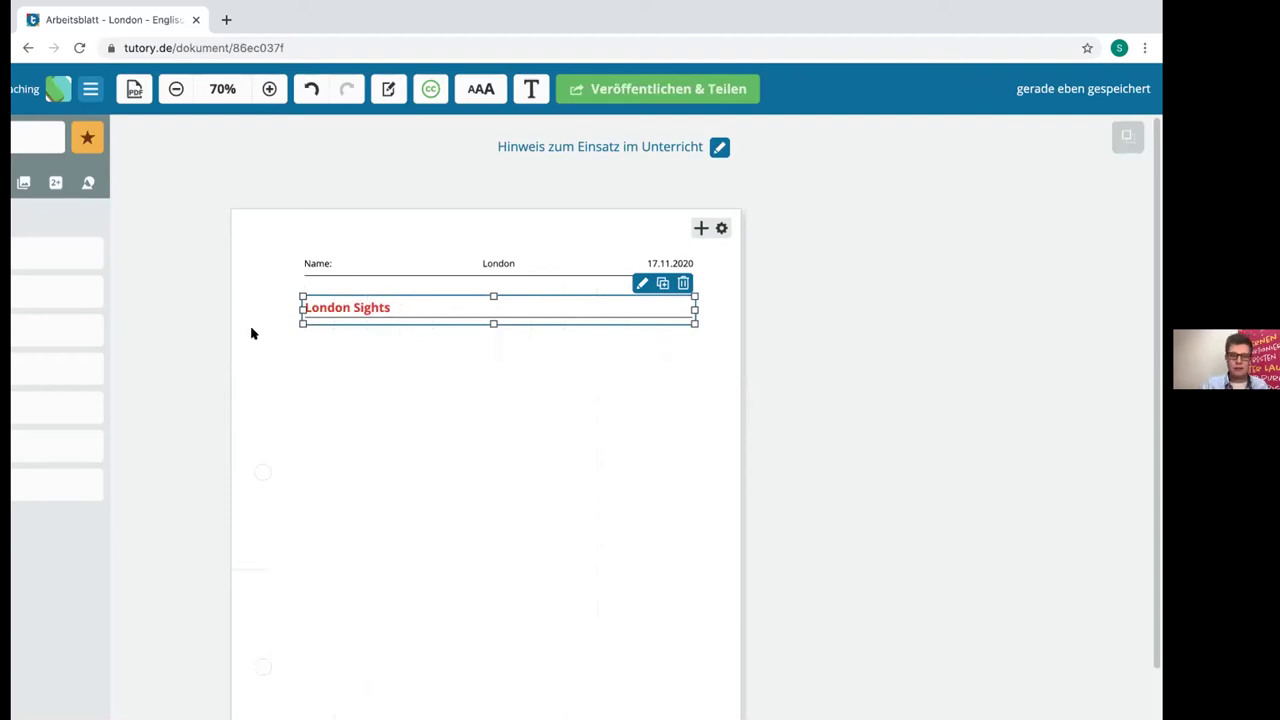
mouse_move(251, 333)
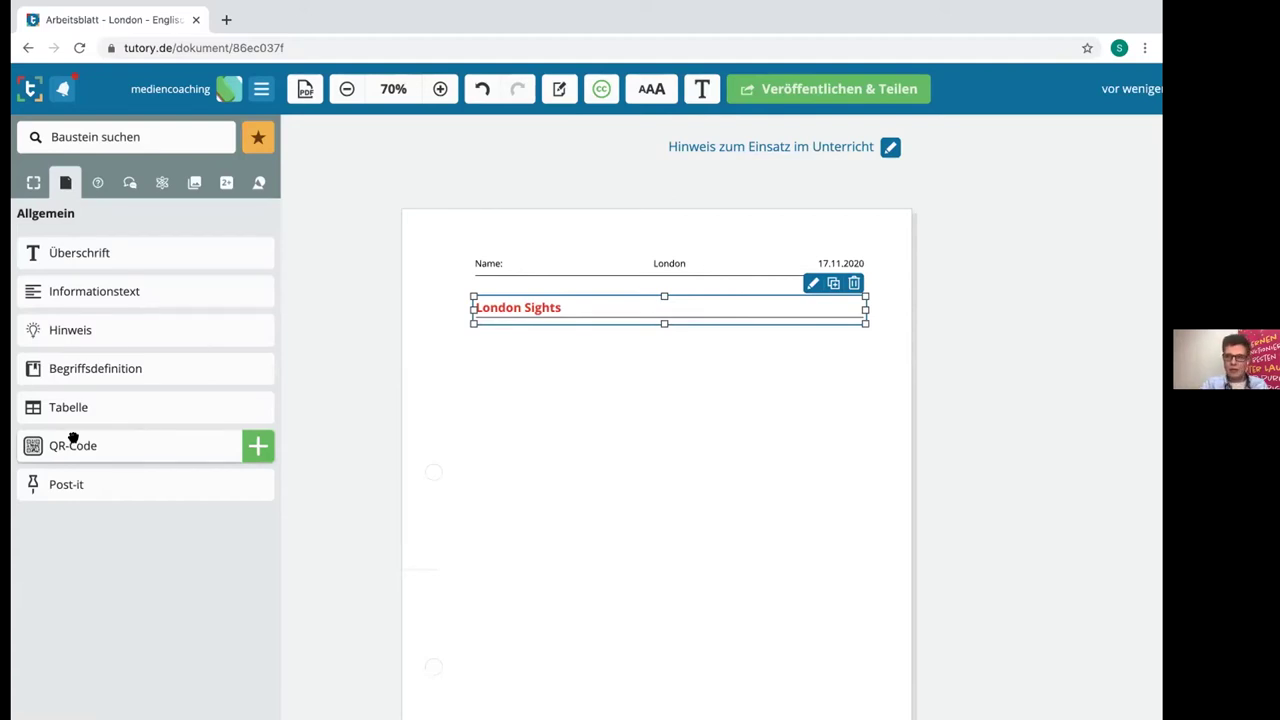
left_click_drag(73, 440, 538, 370)
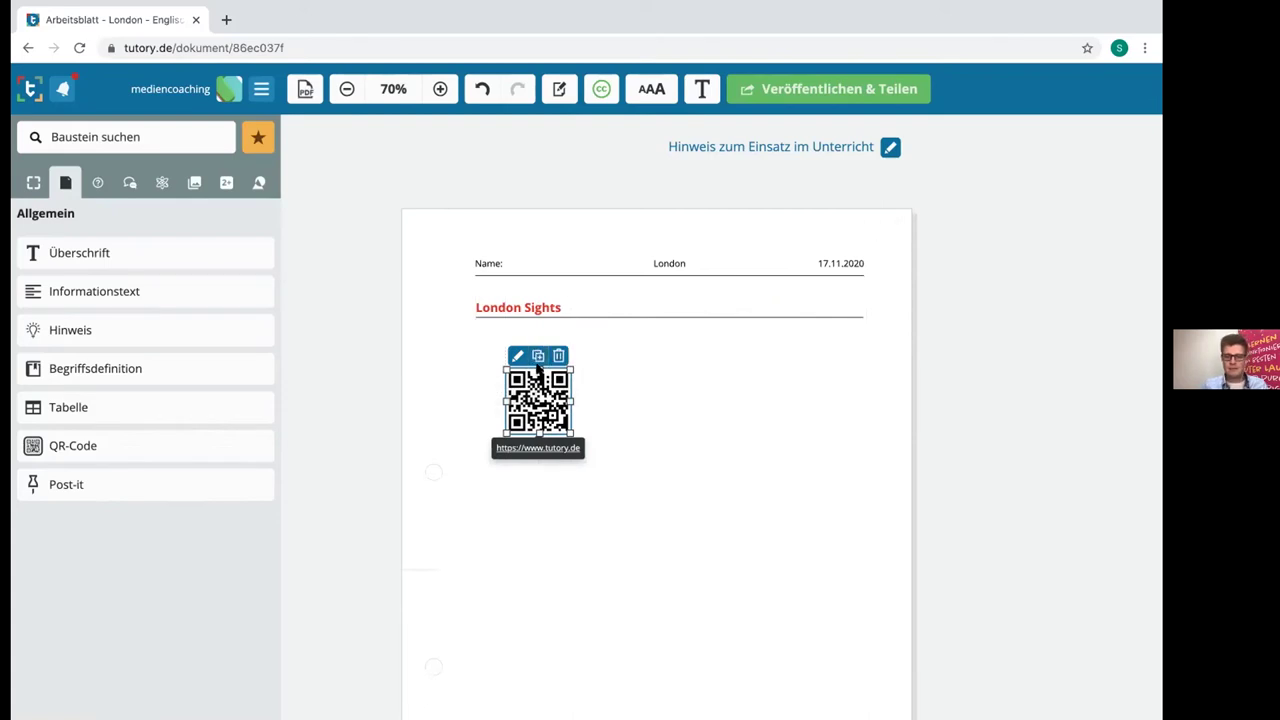
left_click(514, 355)
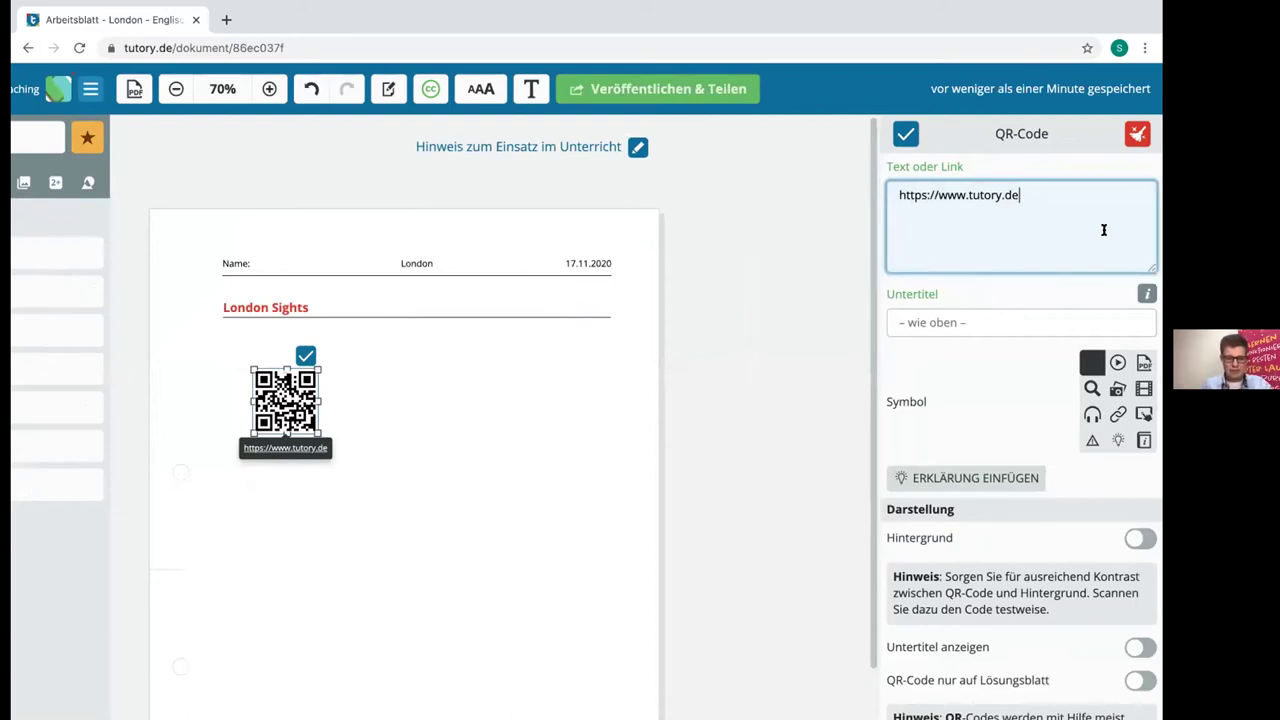
key("ctrl+a")
type("http")
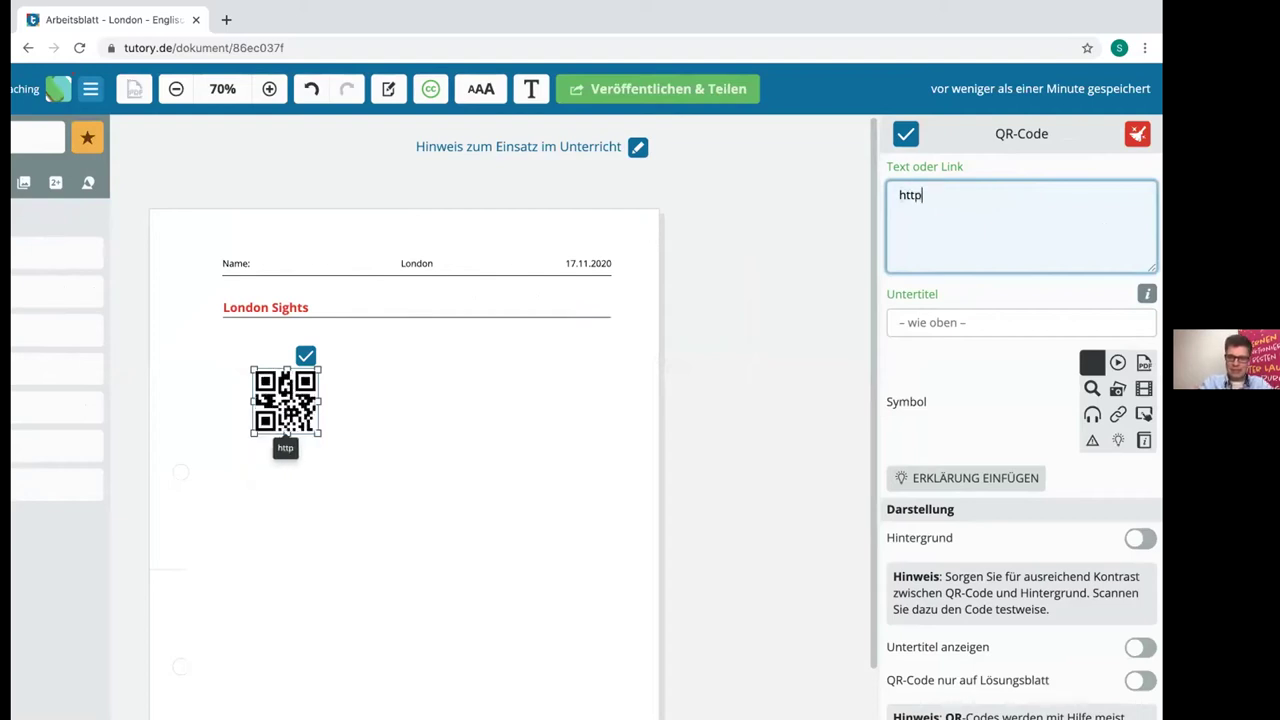
type("://")
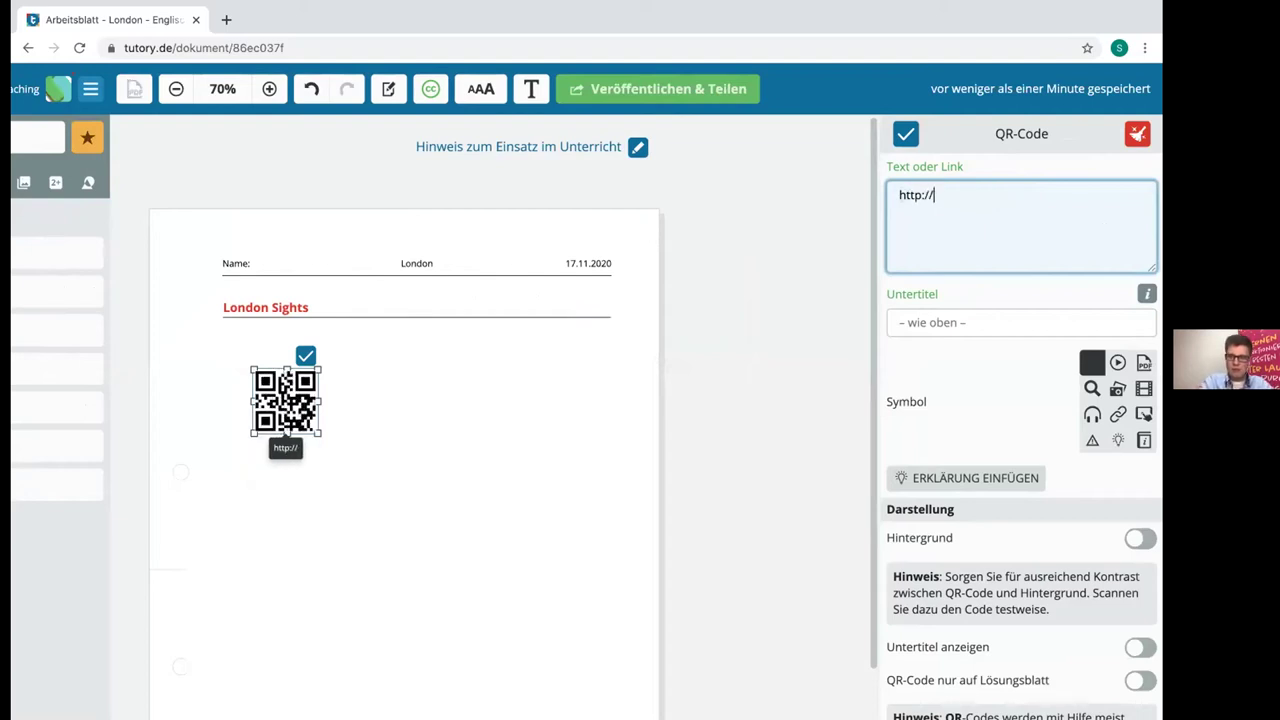
type("www")
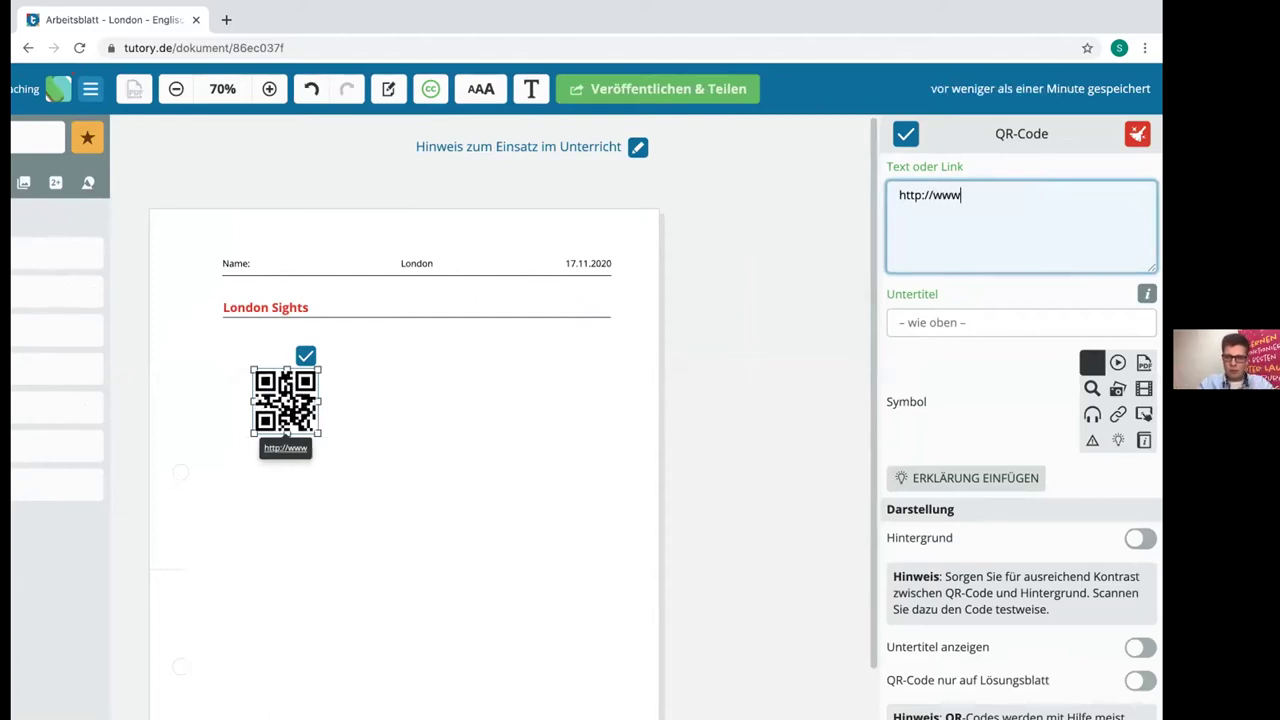
type(".learningapps.org")
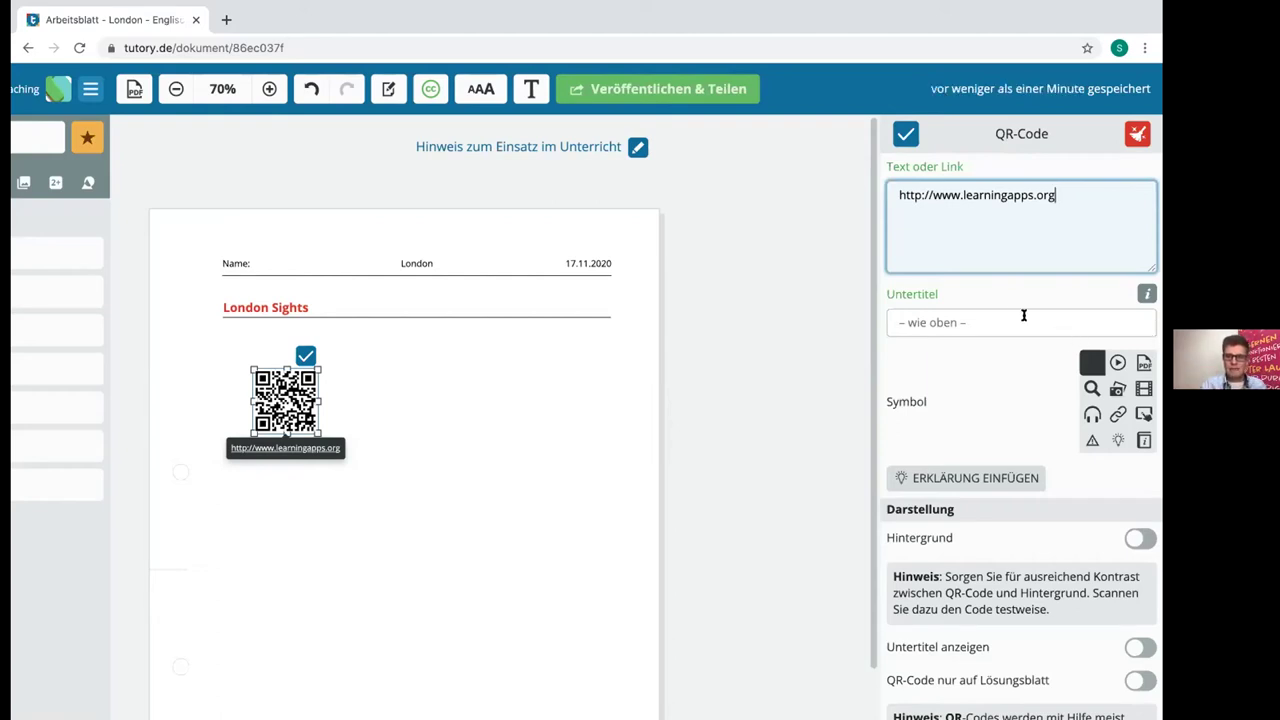
Give the QR code the subtitle "A video with the most important sights" and finish editing the block.
left_click(994, 320)
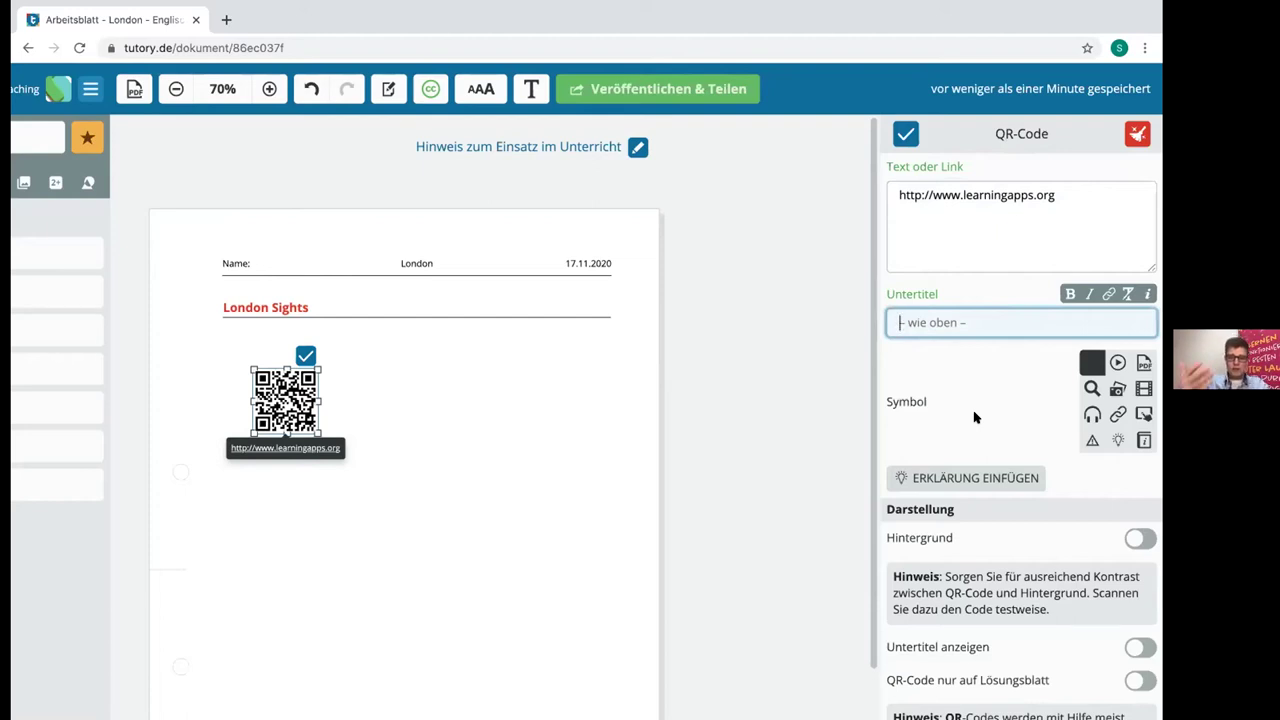
type("A")
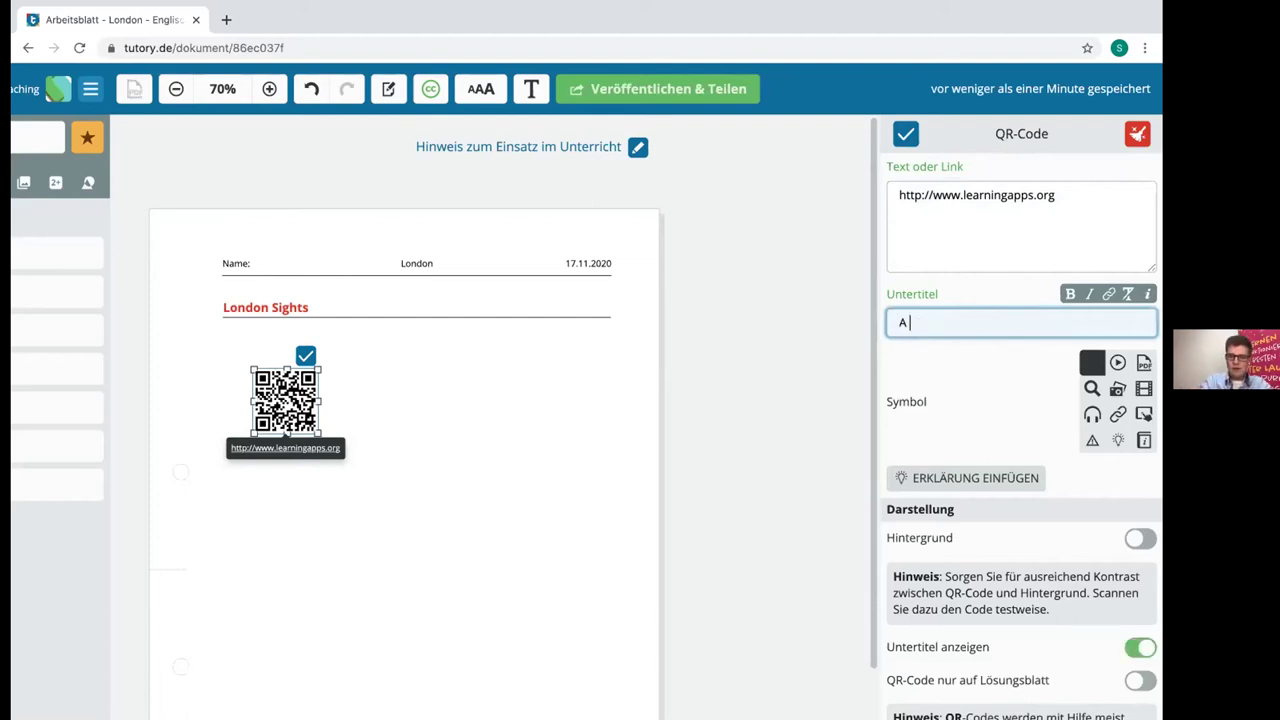
type(" video wot")
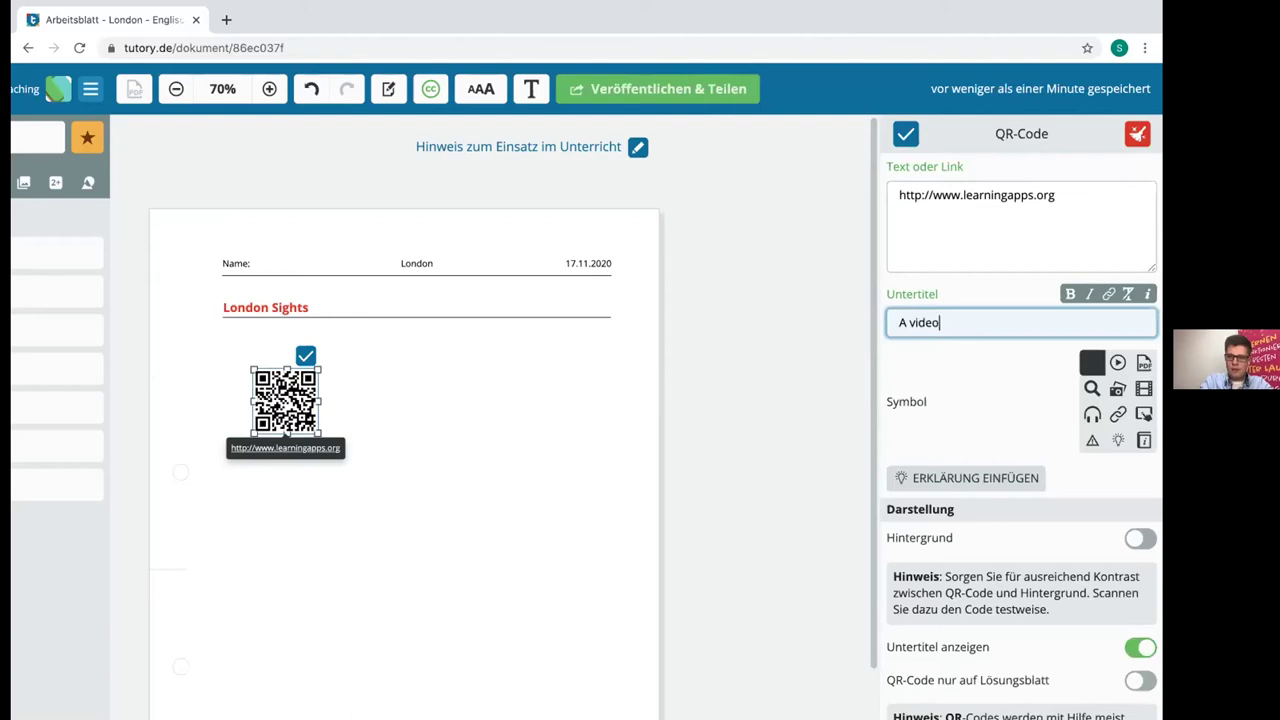
key("BackSpace")
key("BackSpace")
type("ith the most importsnt")
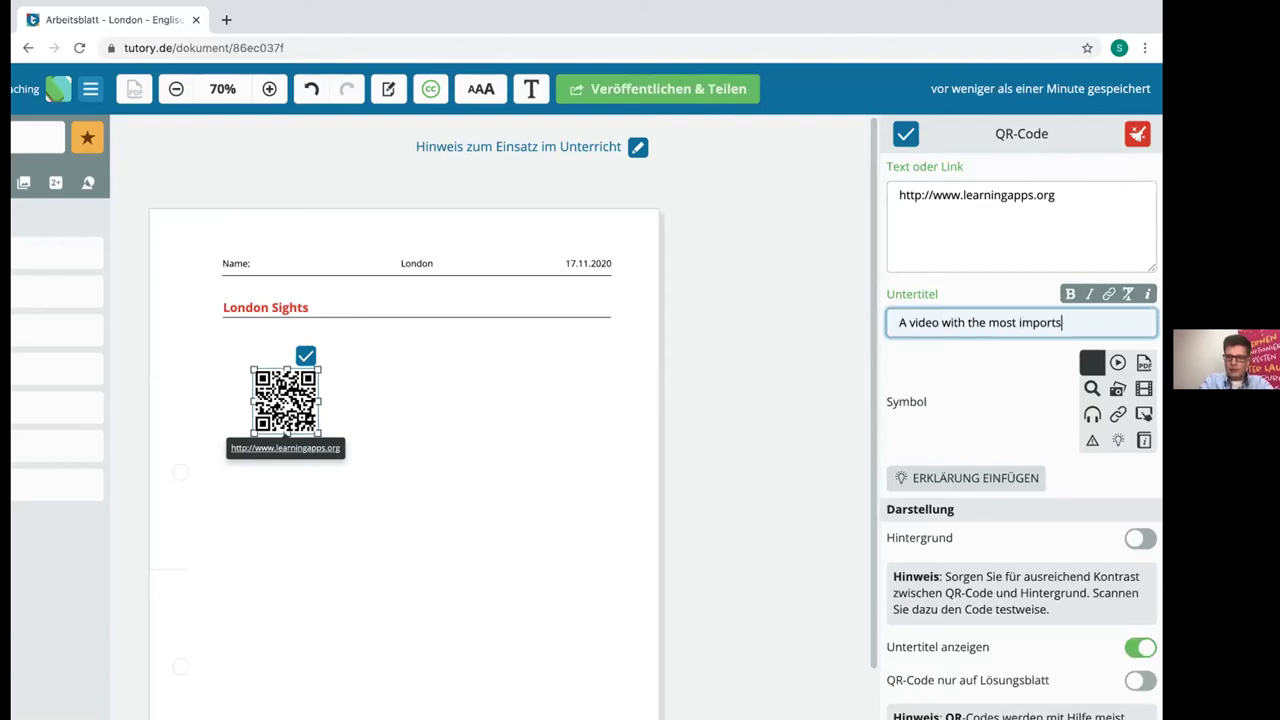
key("BackSpace")
key("BackSpace")
key("BackSpace")
key("BackSpace")
type("ant sights")
left_click(905, 133)
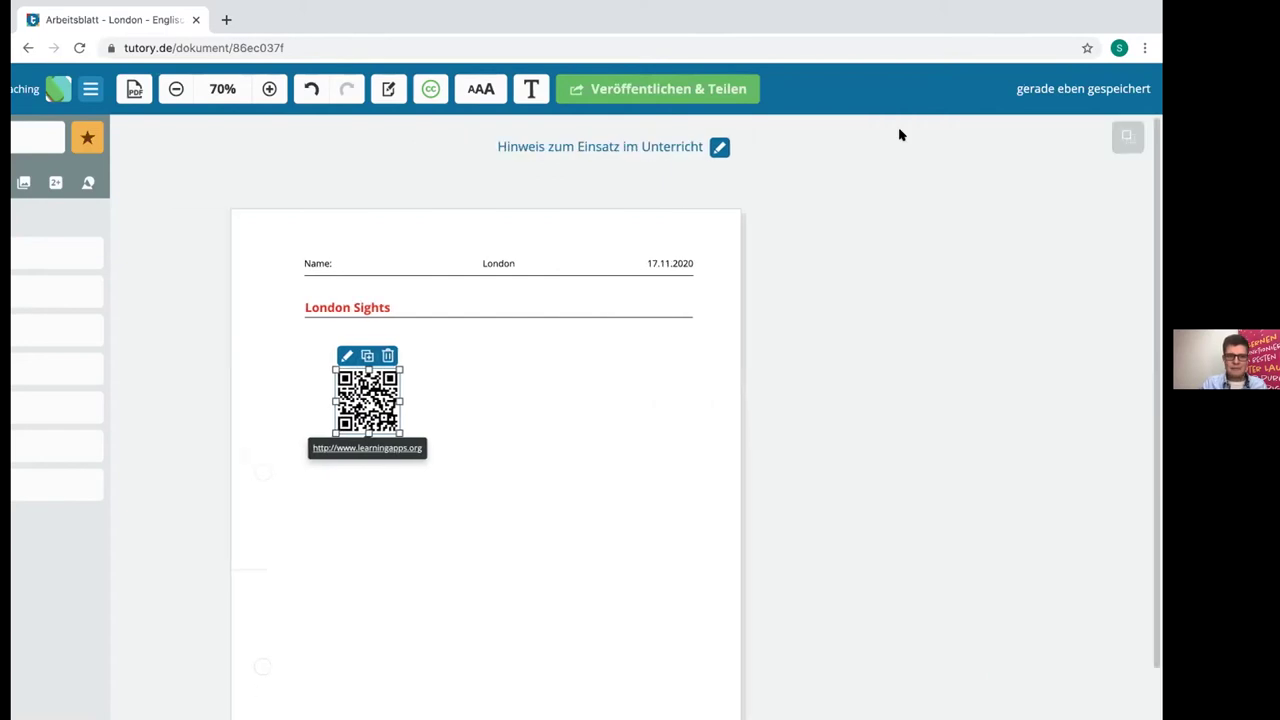
Set the play symbol as the QR code's centre symbol, trying the headphones symbol in between, and finish editing.
left_click(346, 355)
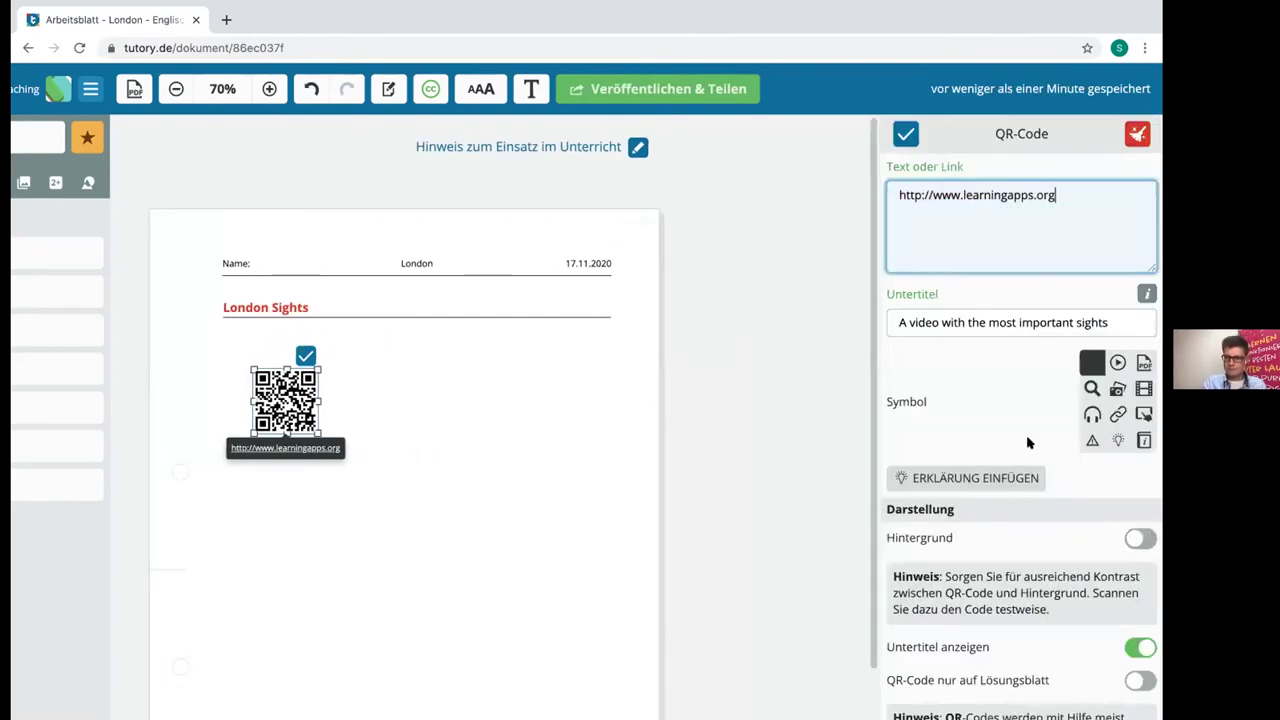
scroll(1027, 446, "down", 1)
scroll(1027, 446, "up", 1)
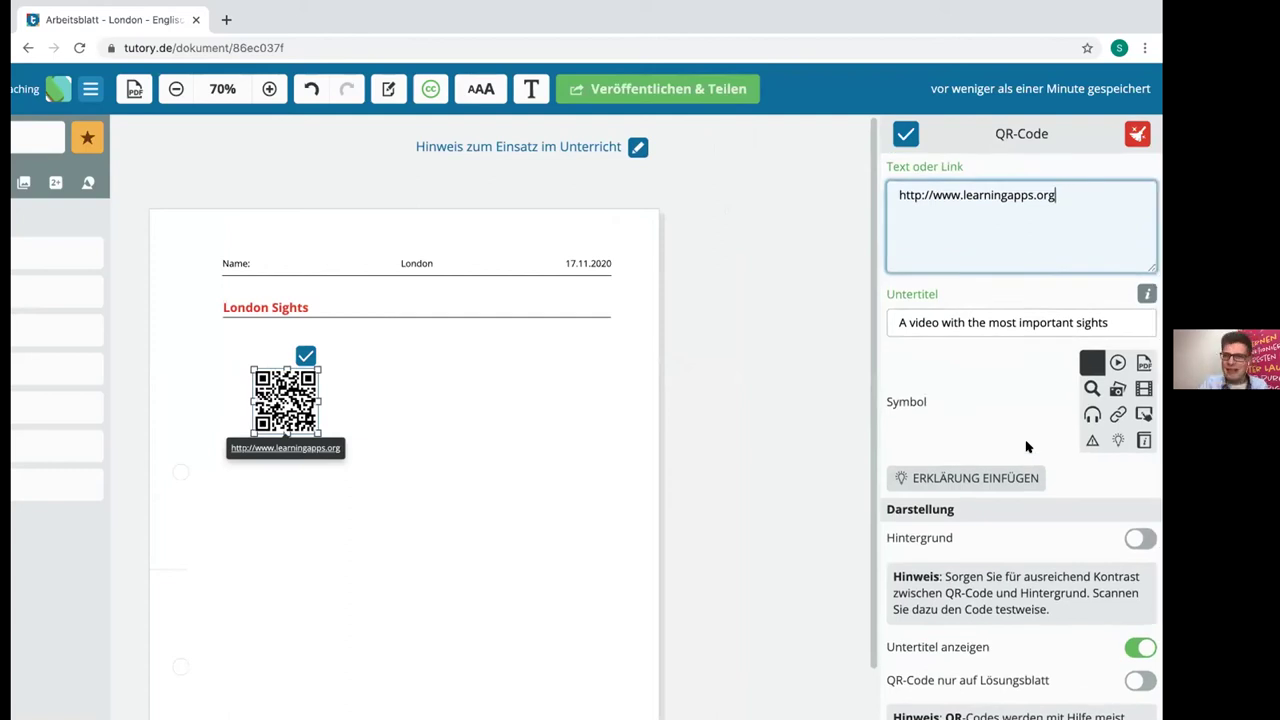
left_click(1092, 333)
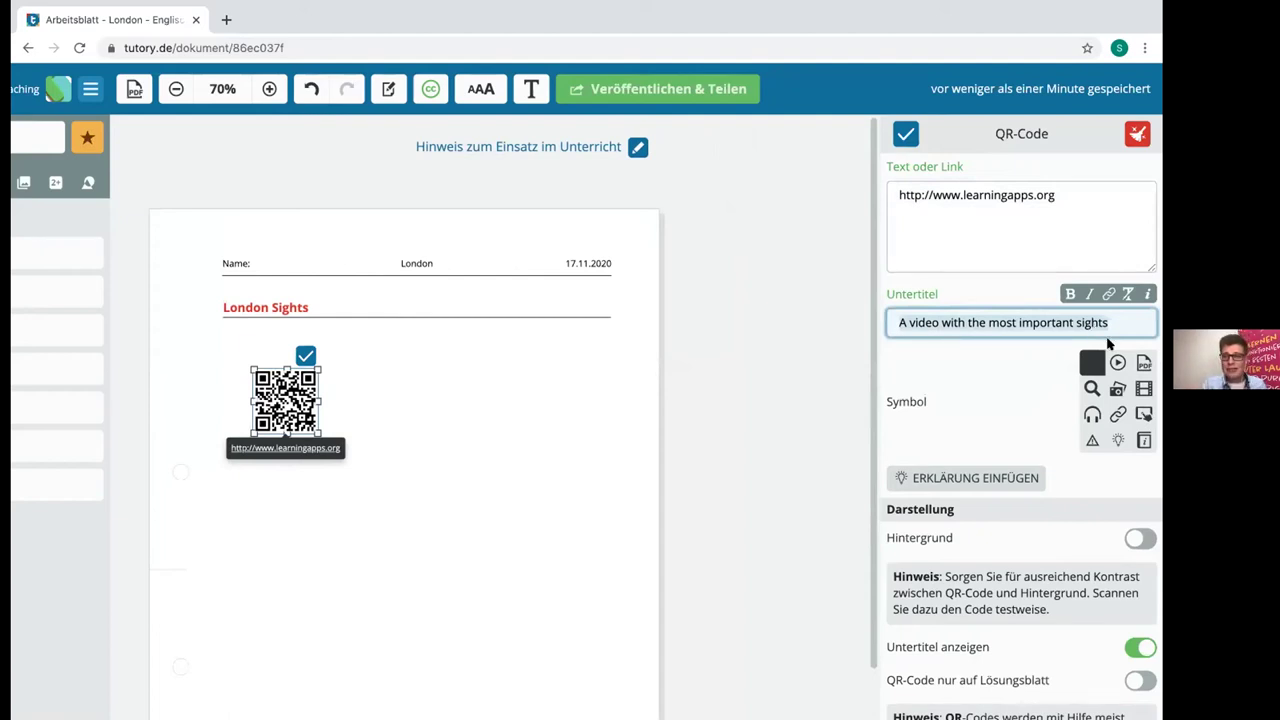
left_click(1117, 362)
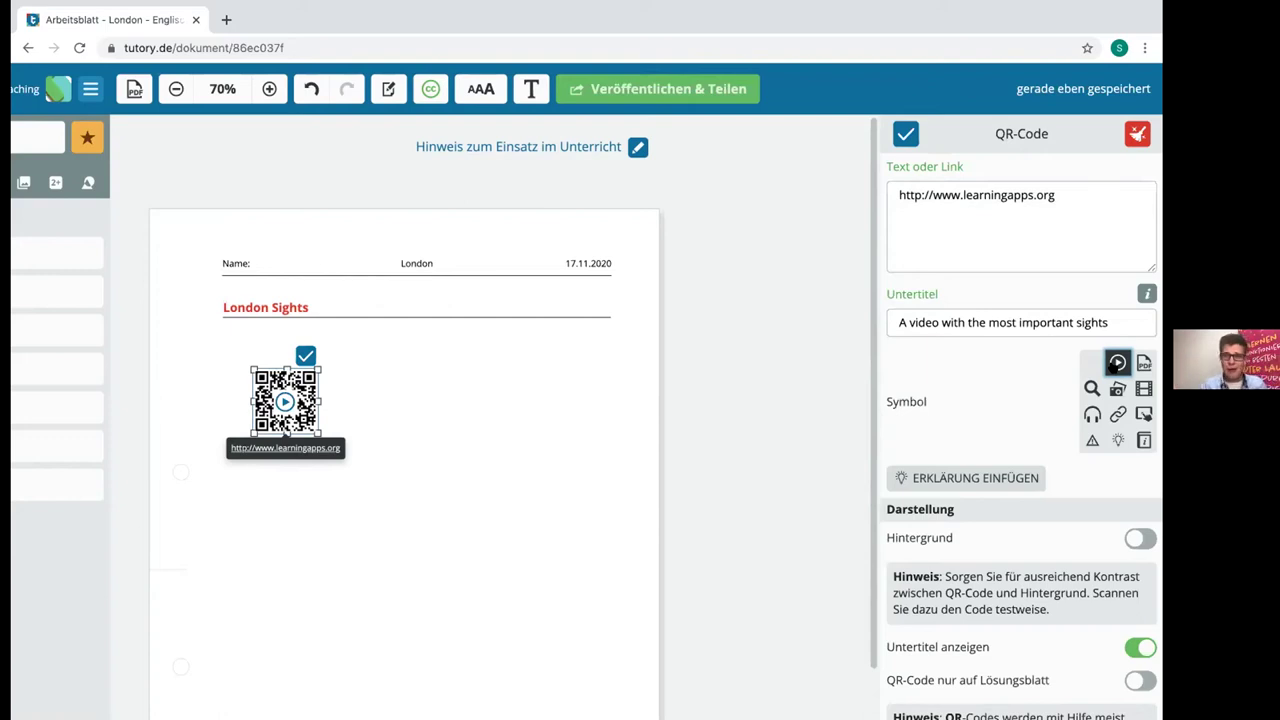
left_click(1092, 414)
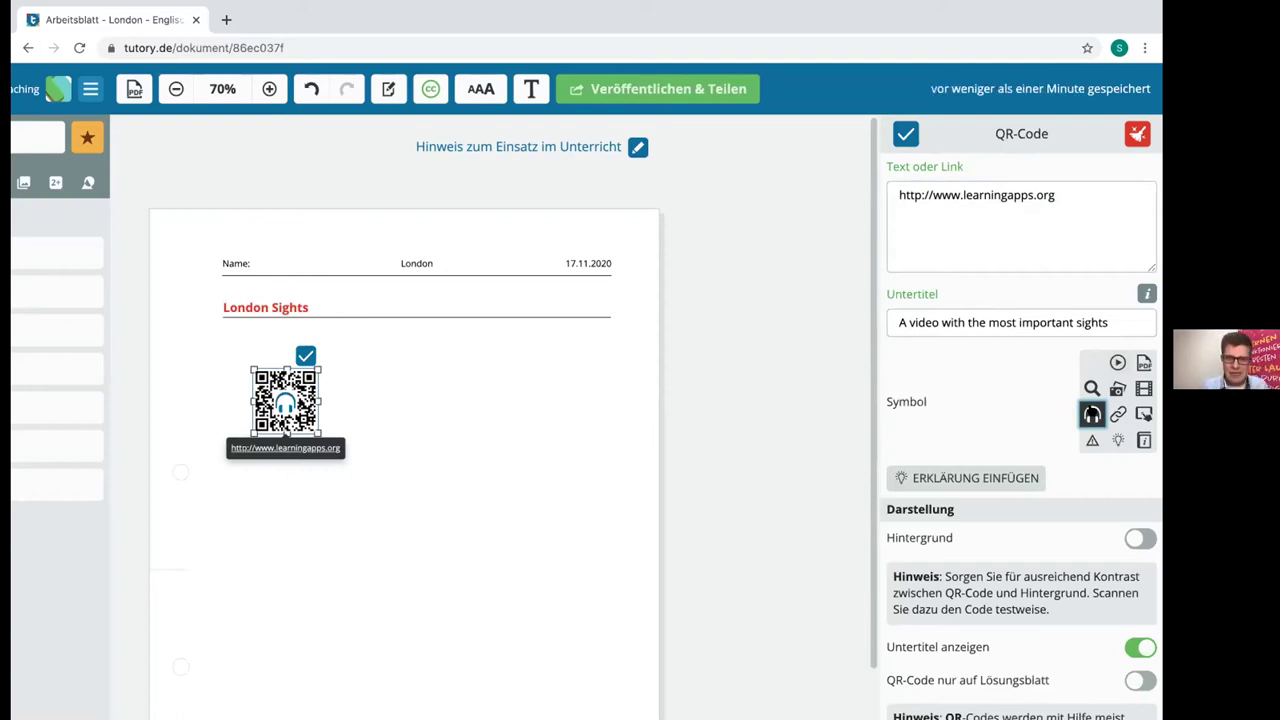
left_click(1117, 362)
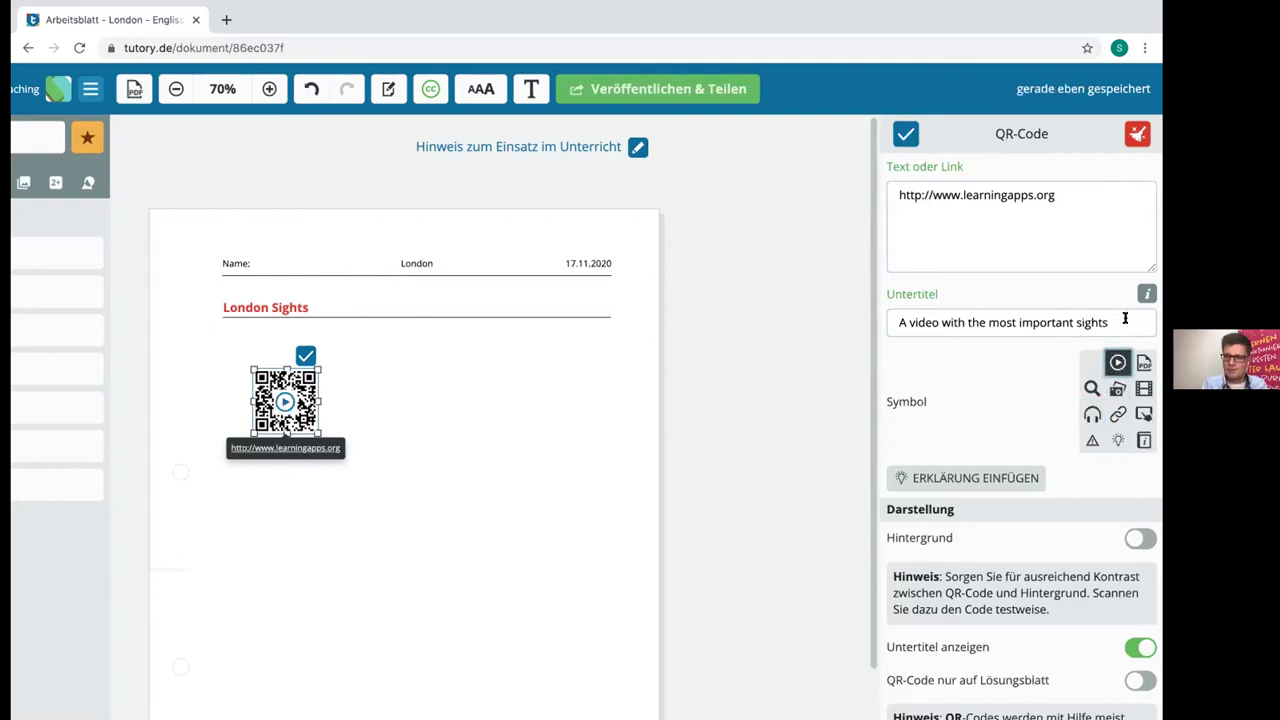
left_click(1126, 318)
left_click(905, 133)
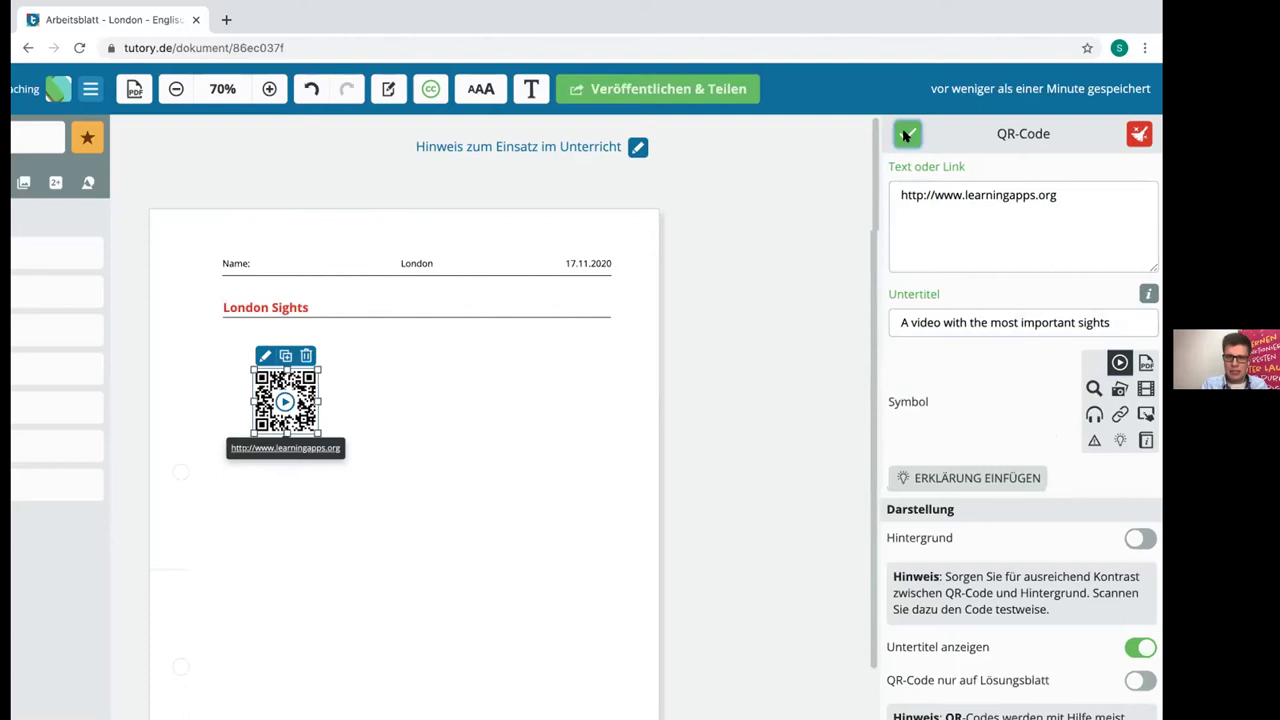
Move the QR code to the right half of the page and add a Hinweis block at the left margin below the heading.
left_click_drag(372, 382, 637, 392)
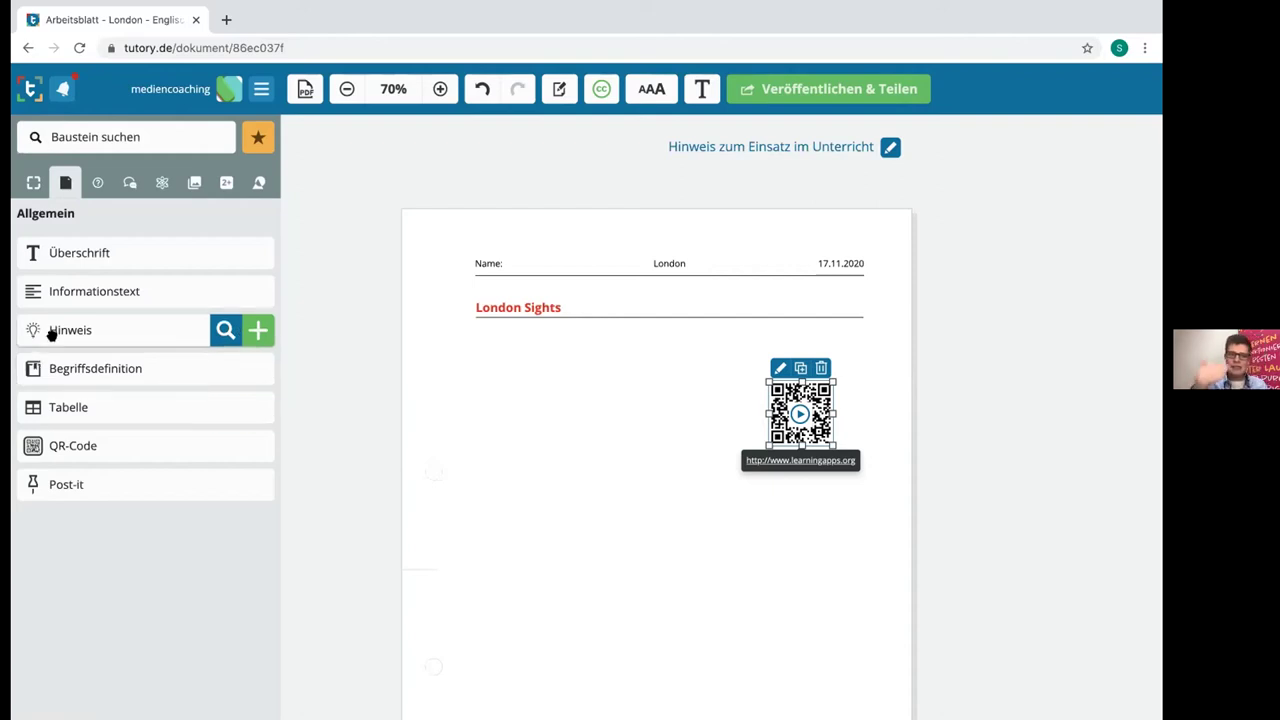
left_click_drag(52, 334, 484, 340)
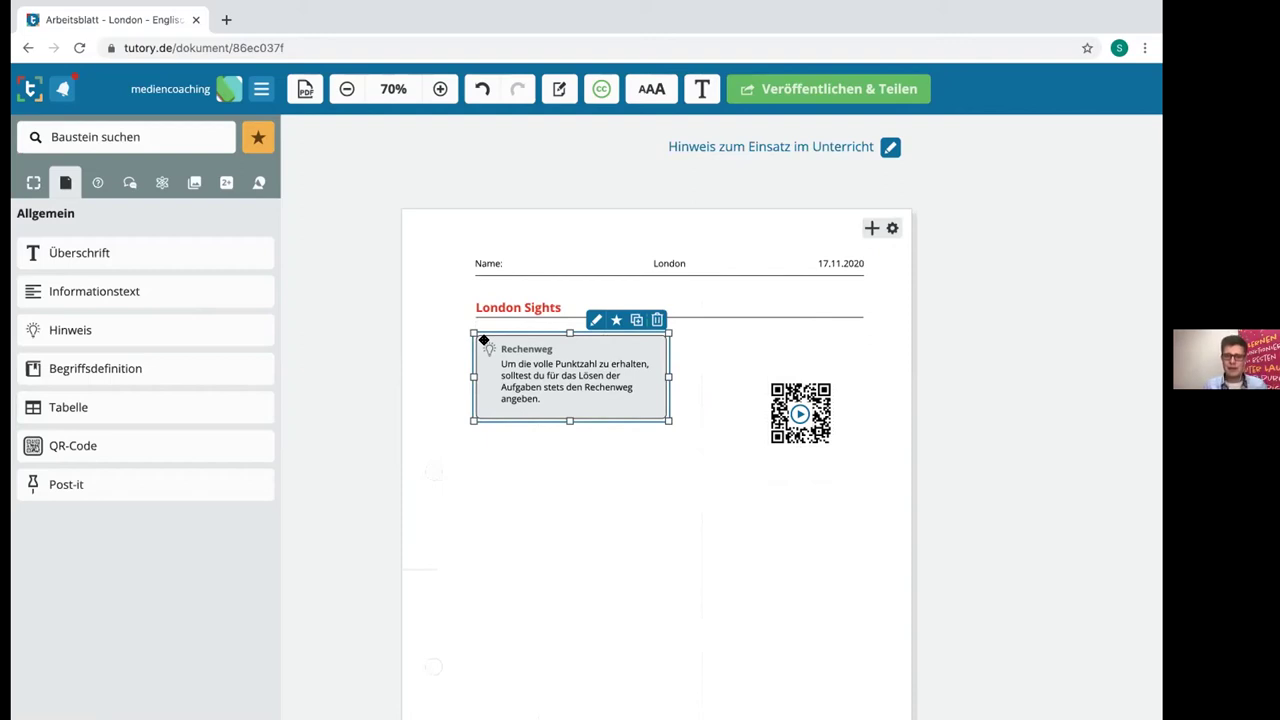
Replace the Hinweis block's title with "Important Information".
left_click(596, 320)
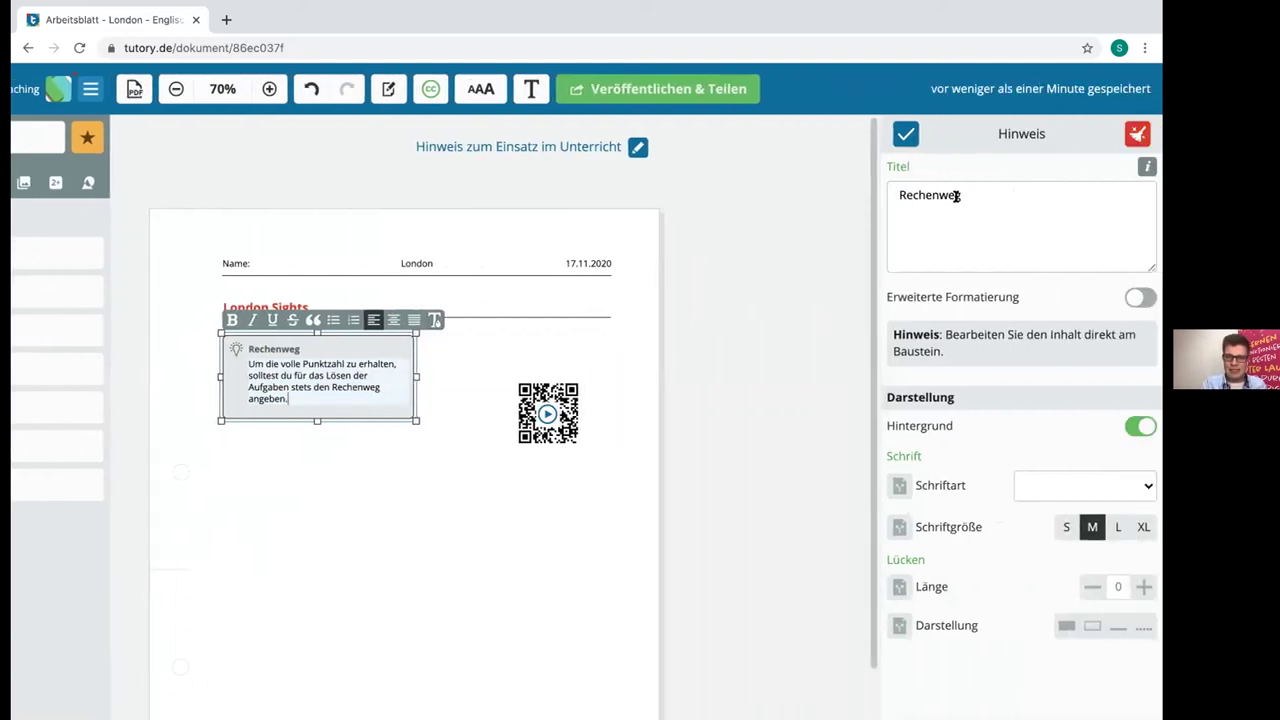
left_click_drag(985, 192, 877, 194)
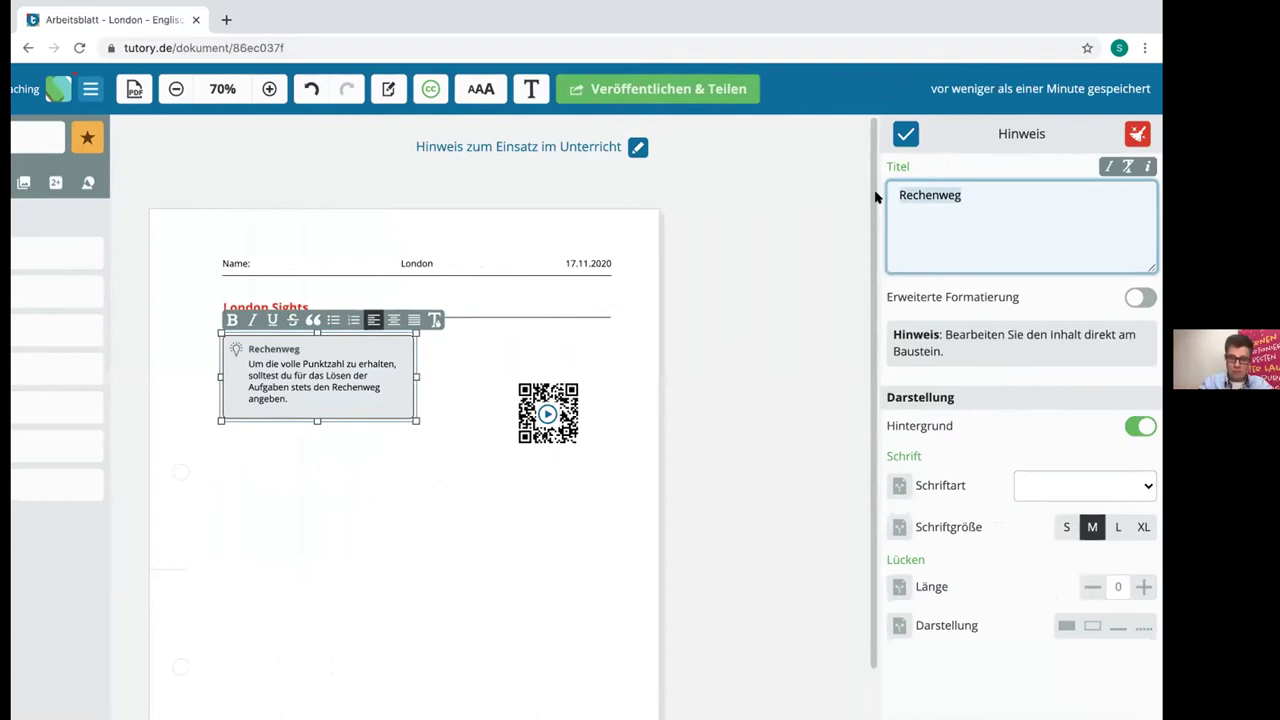
type("Impor")
key("BackSpace")
key("BackSpace")
key("BackSpace")
type("por")
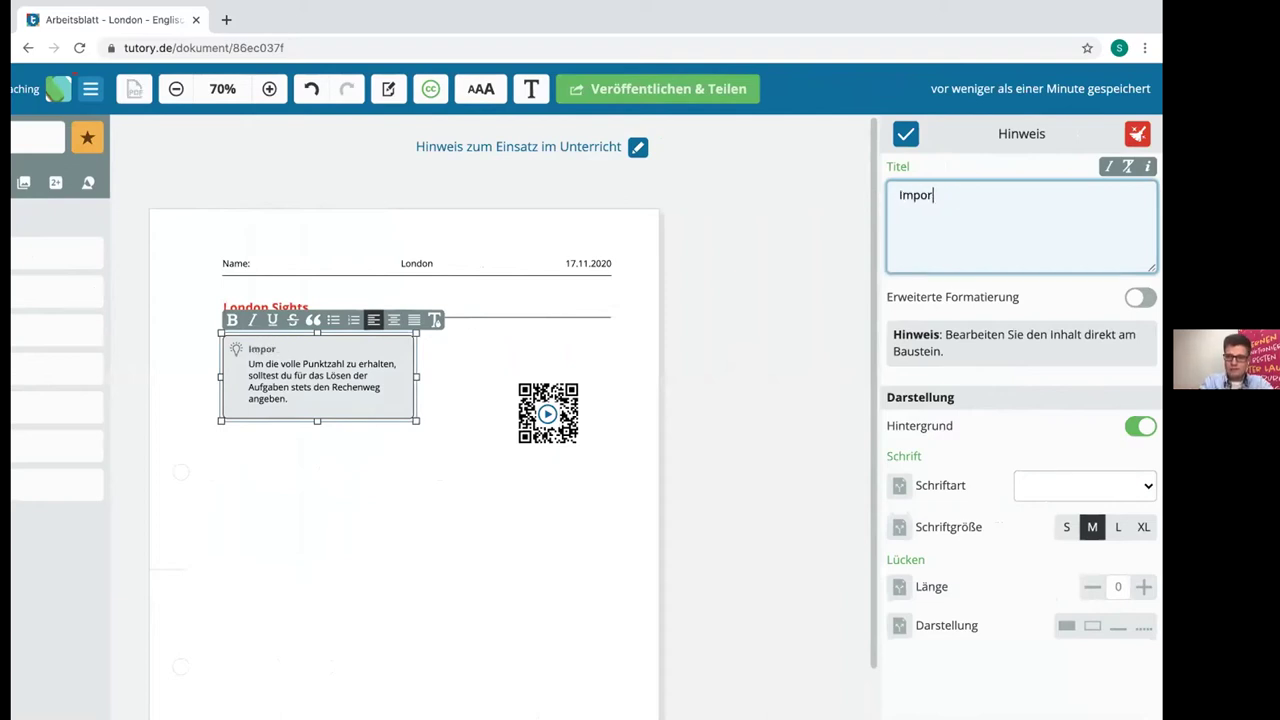
type("tant Infor")
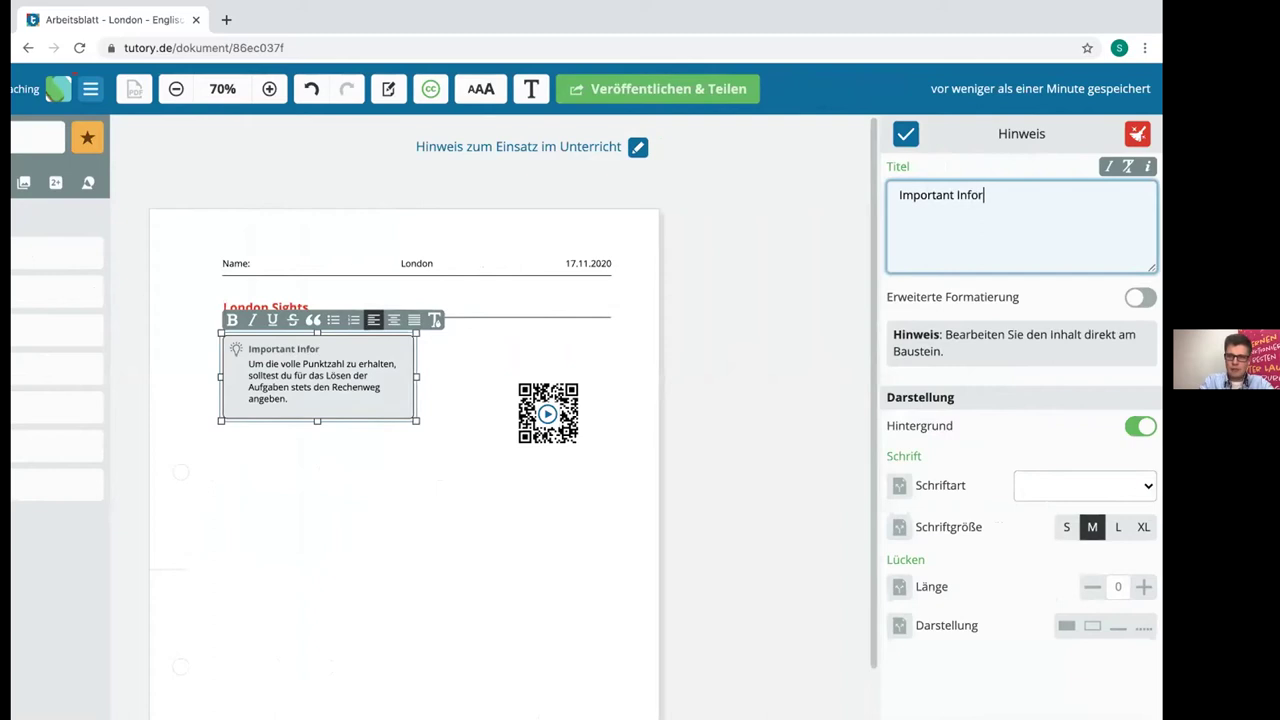
type("mation")
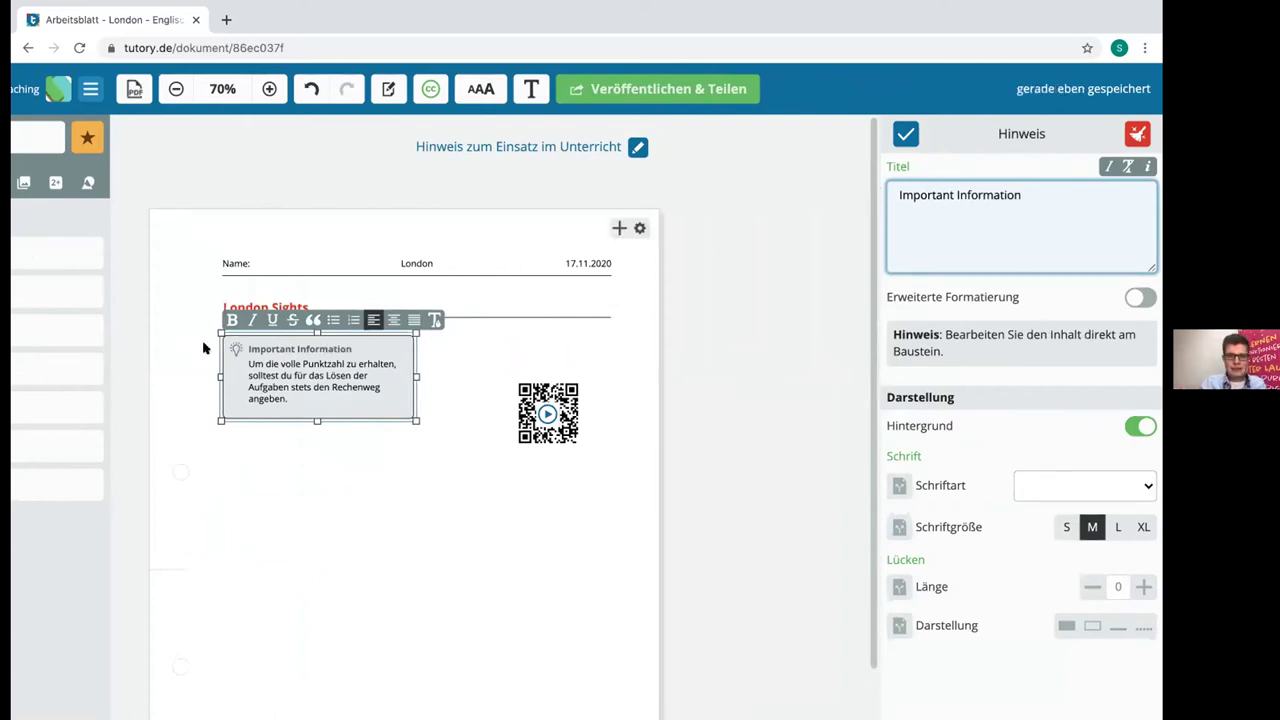
Replace the Hinweis block's body text with "Learn about the London sights." and finish editing the block.
left_click(277, 374)
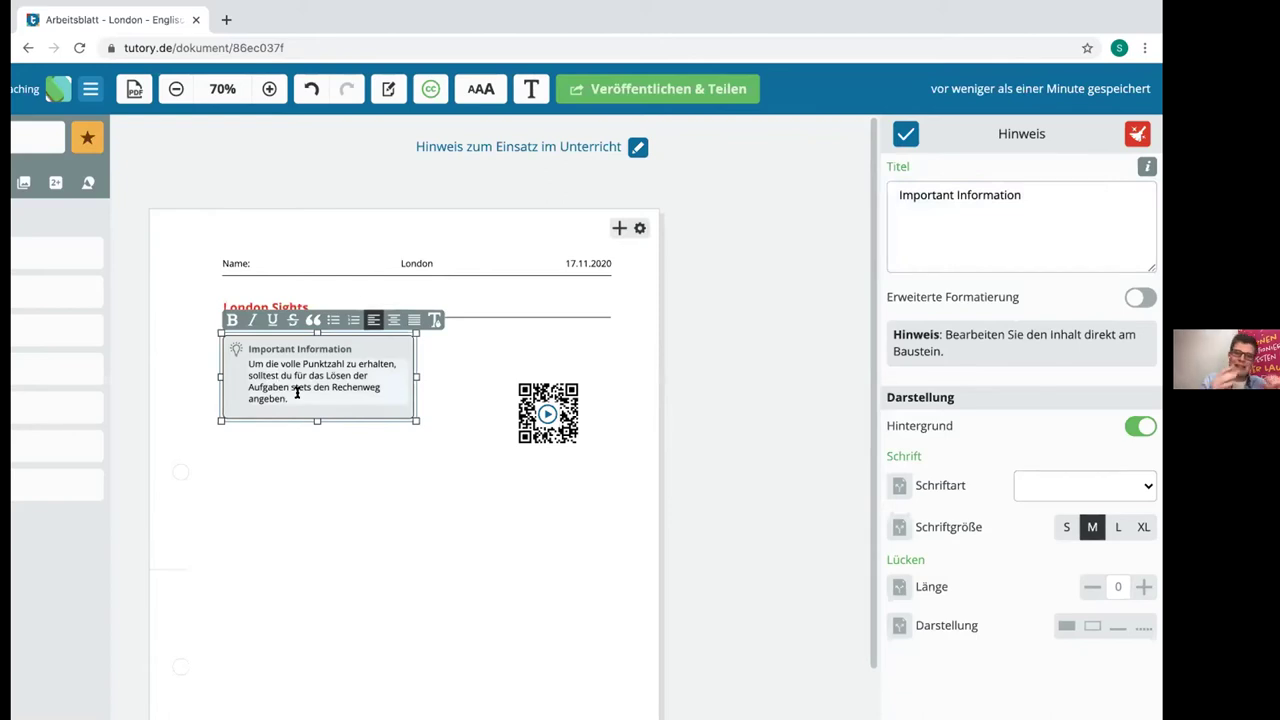
left_click_drag(276, 393, 230, 358)
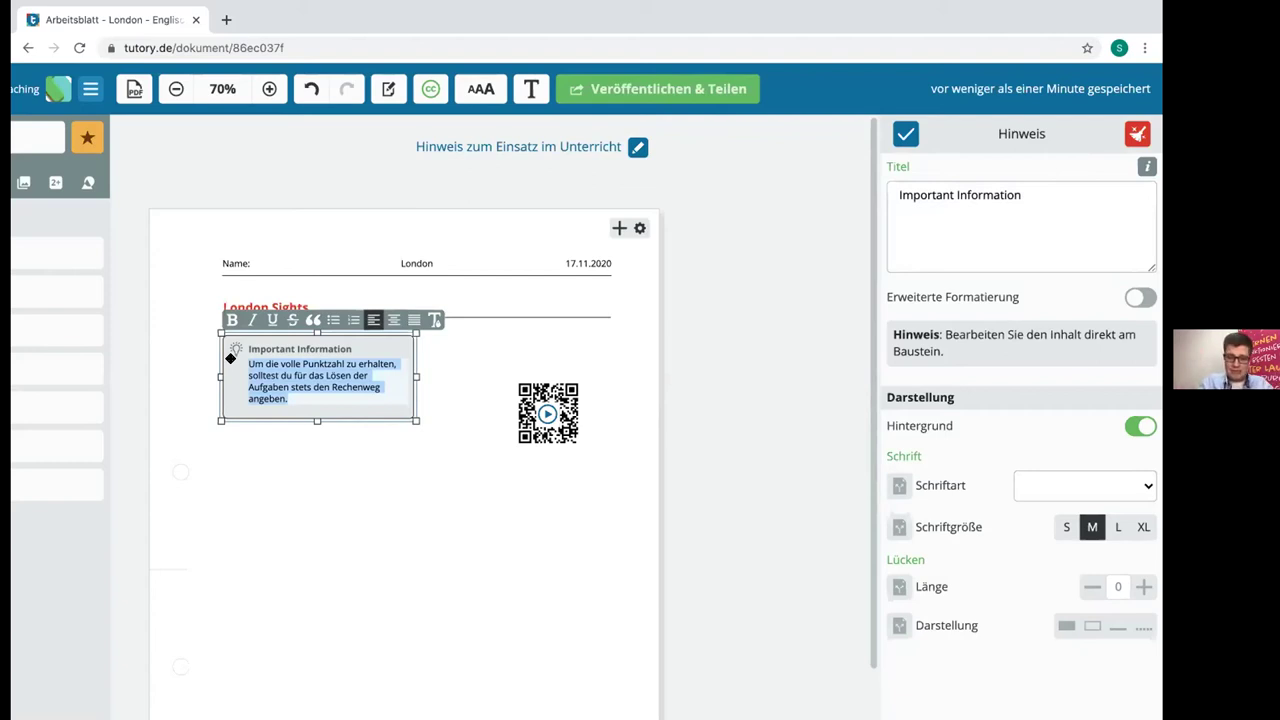
type("Learn about the LO")
key("BackSpace")
type("ondon Sights.")
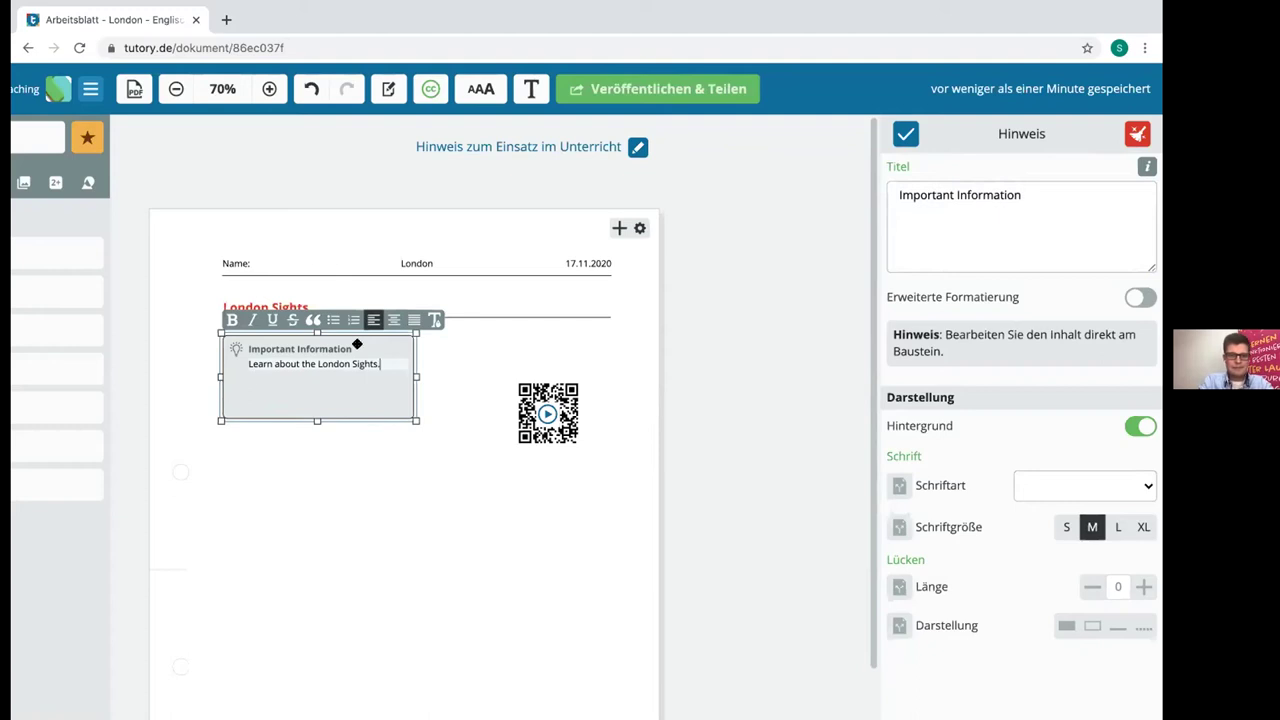
left_click(356, 362)
key("BackSpace")
type("s")
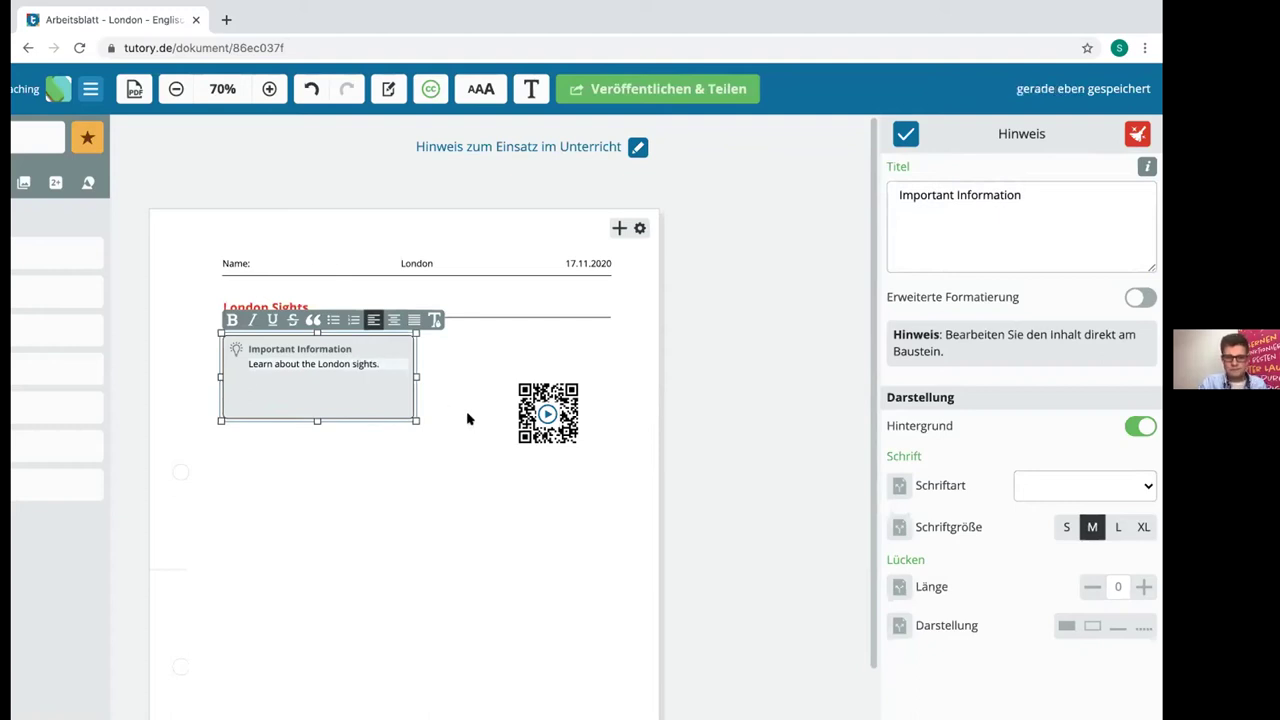
left_click(905, 134)
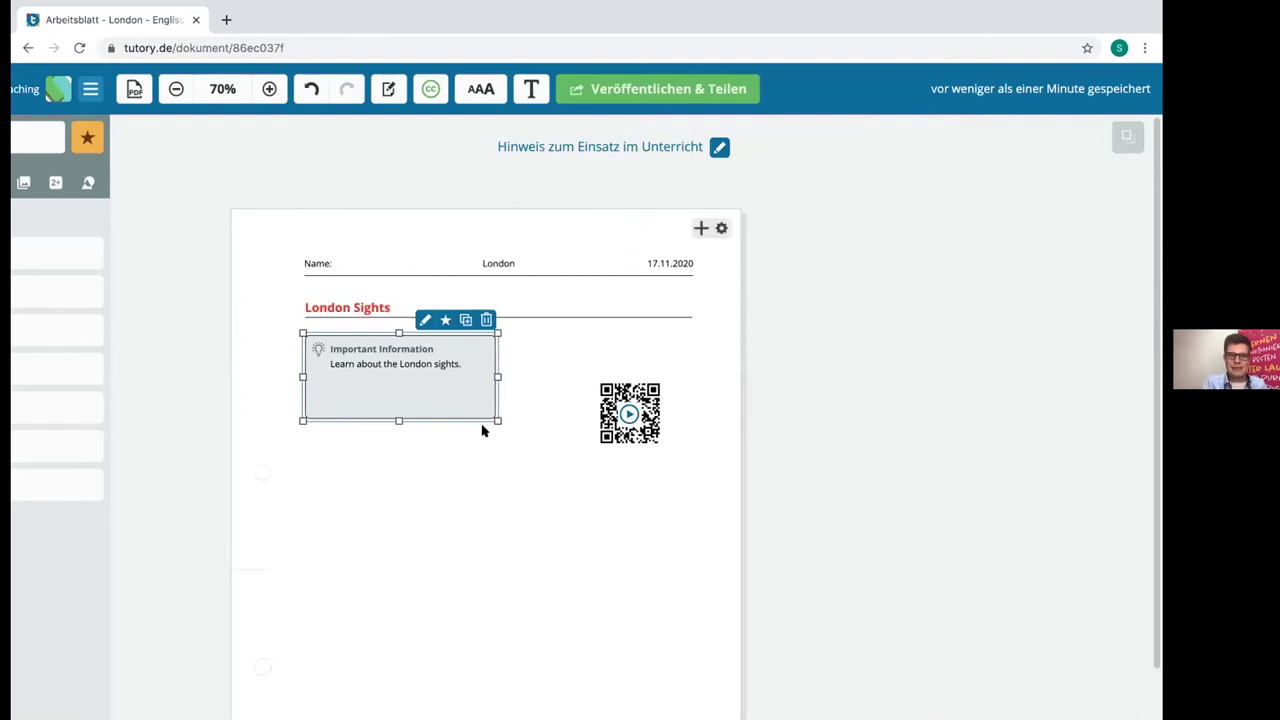
Reduce the Hinweis block's height to fit its text and place the QR code directly to its right, aligned with its upper edge.
left_click_drag(399, 420, 396, 371)
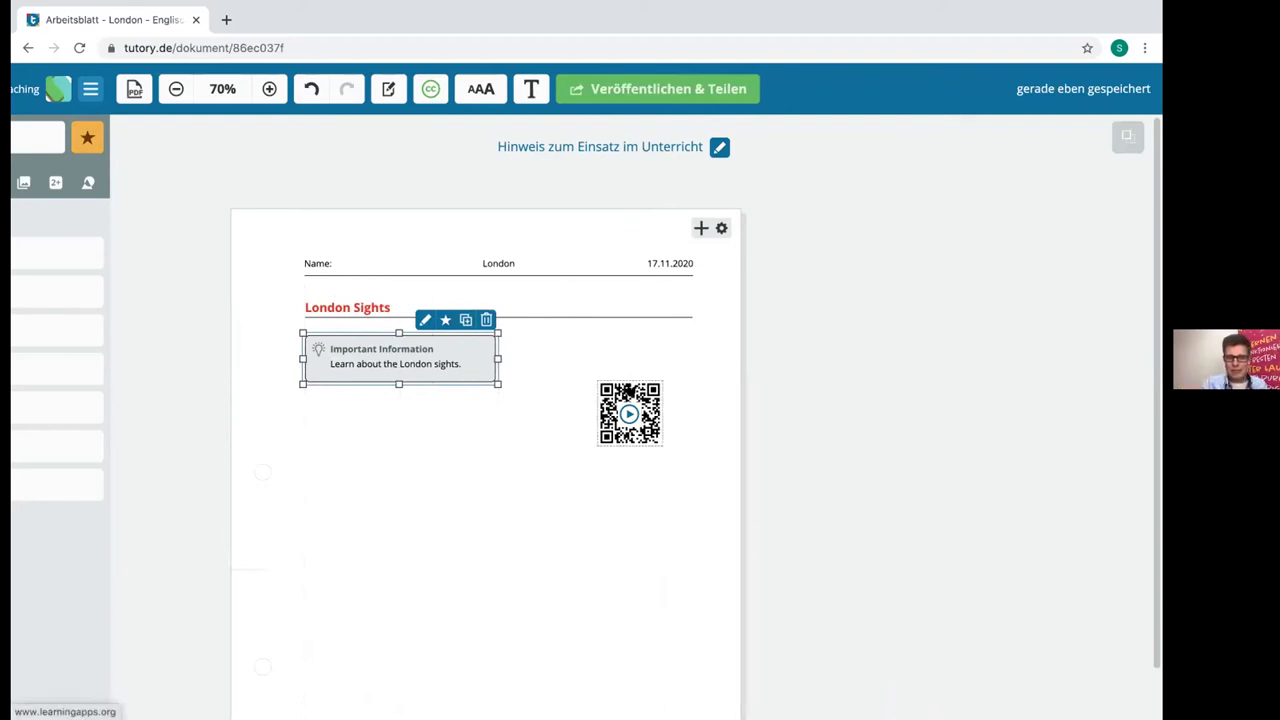
left_click(628, 391)
mouse_move(630, 381)
left_mouse_down()
mouse_move(498, 333)
mouse_move(533, 333)
left_mouse_up()
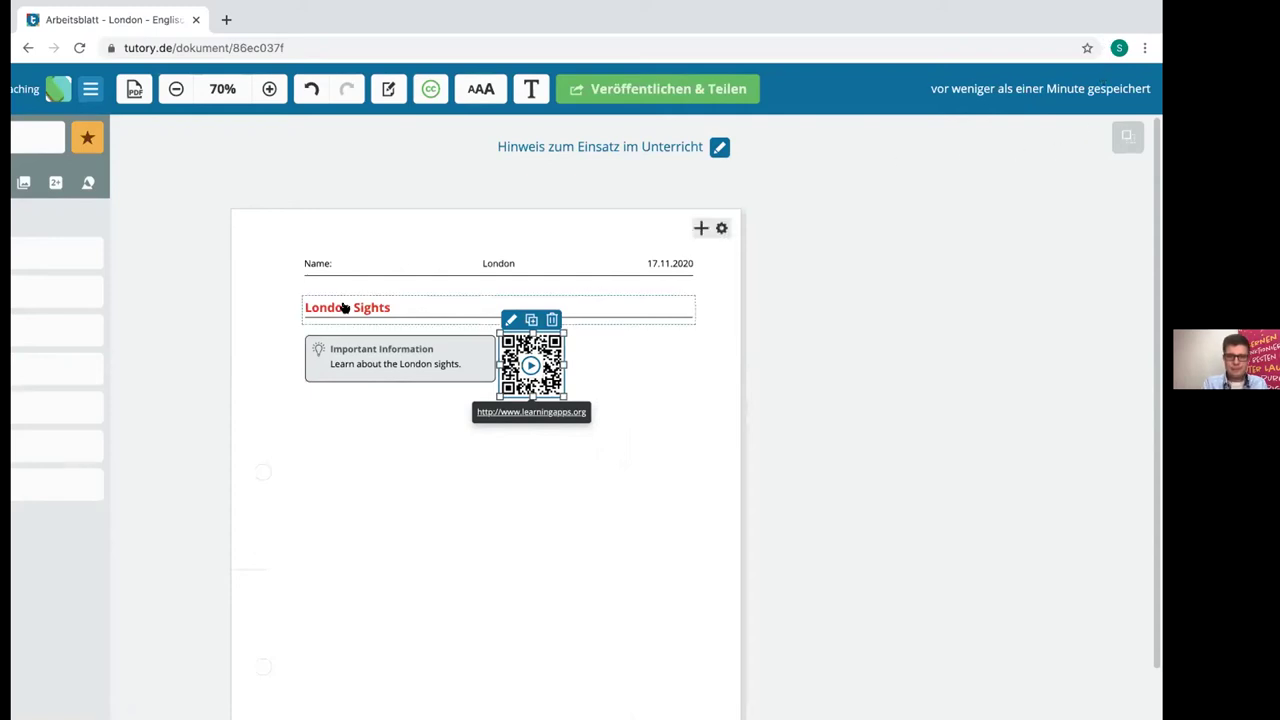
scroll(343, 308, "left", 3)
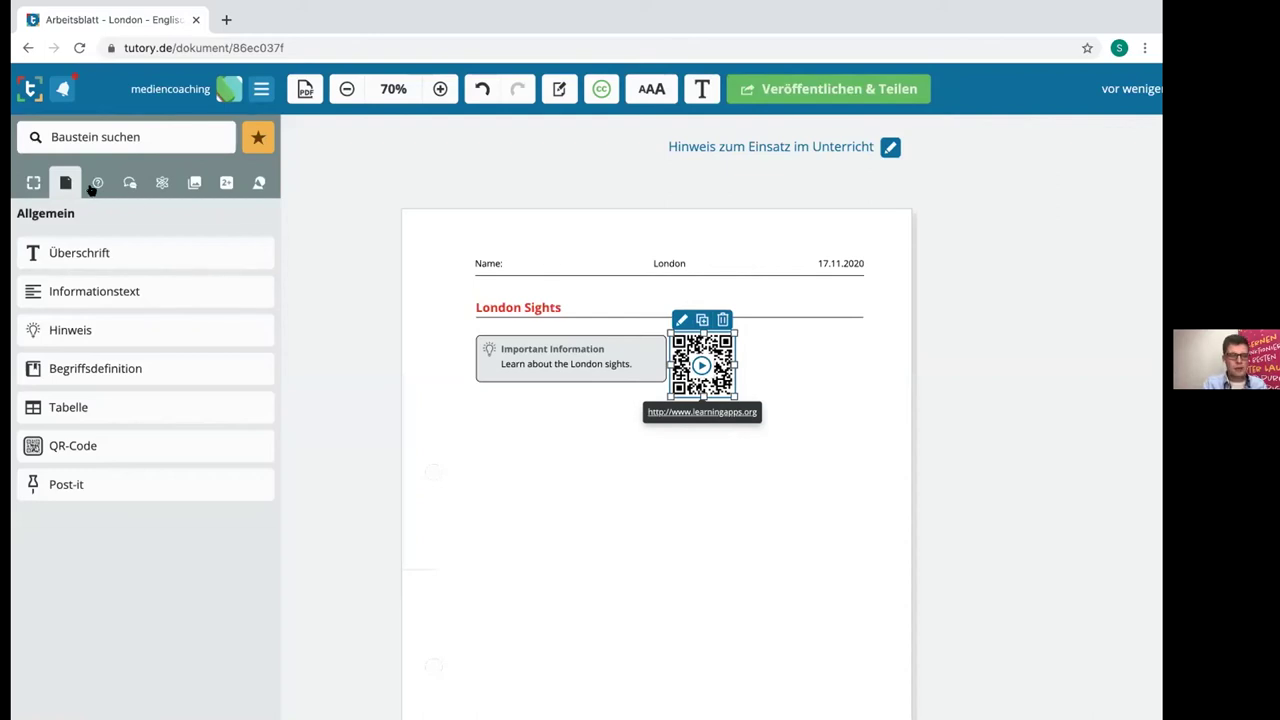
Add a Multiple-Choice block from the Aufgaben category to the page, below the Important Information block.
scroll(90, 188, "up", 10)
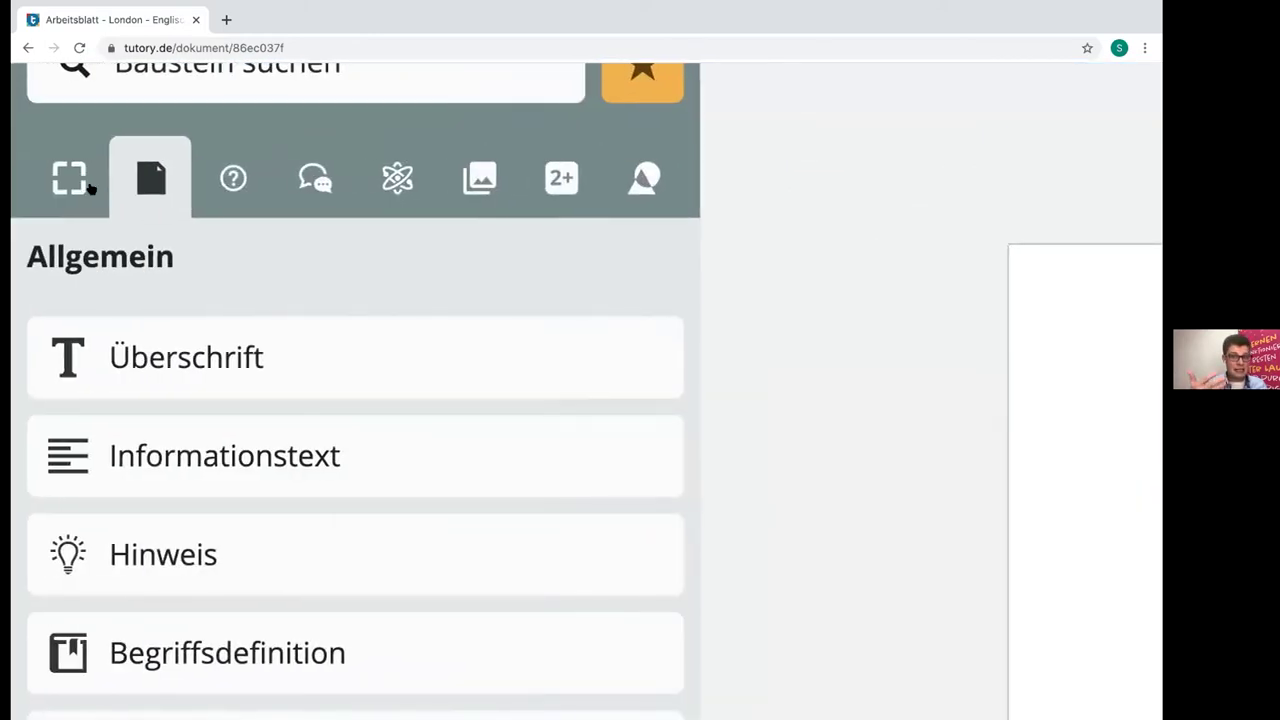
left_click(215, 191)
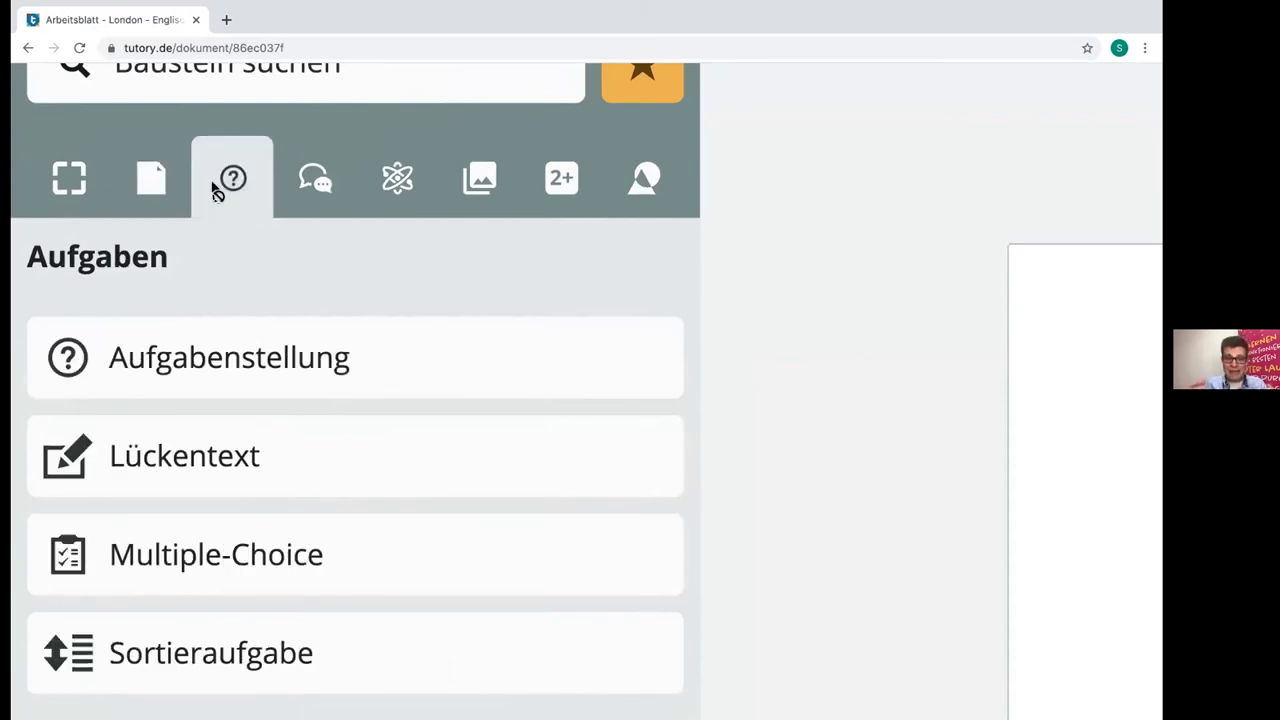
mouse_move(490, 346)
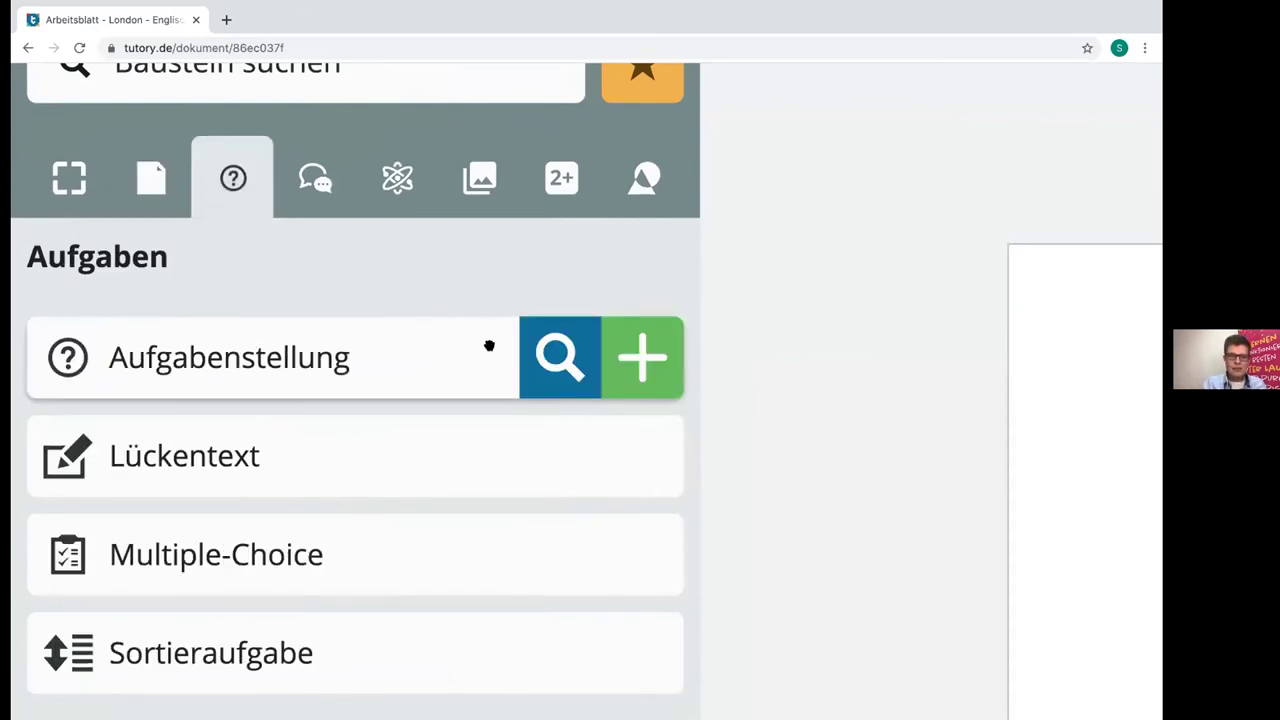
scroll(740, 485, "down", 1)
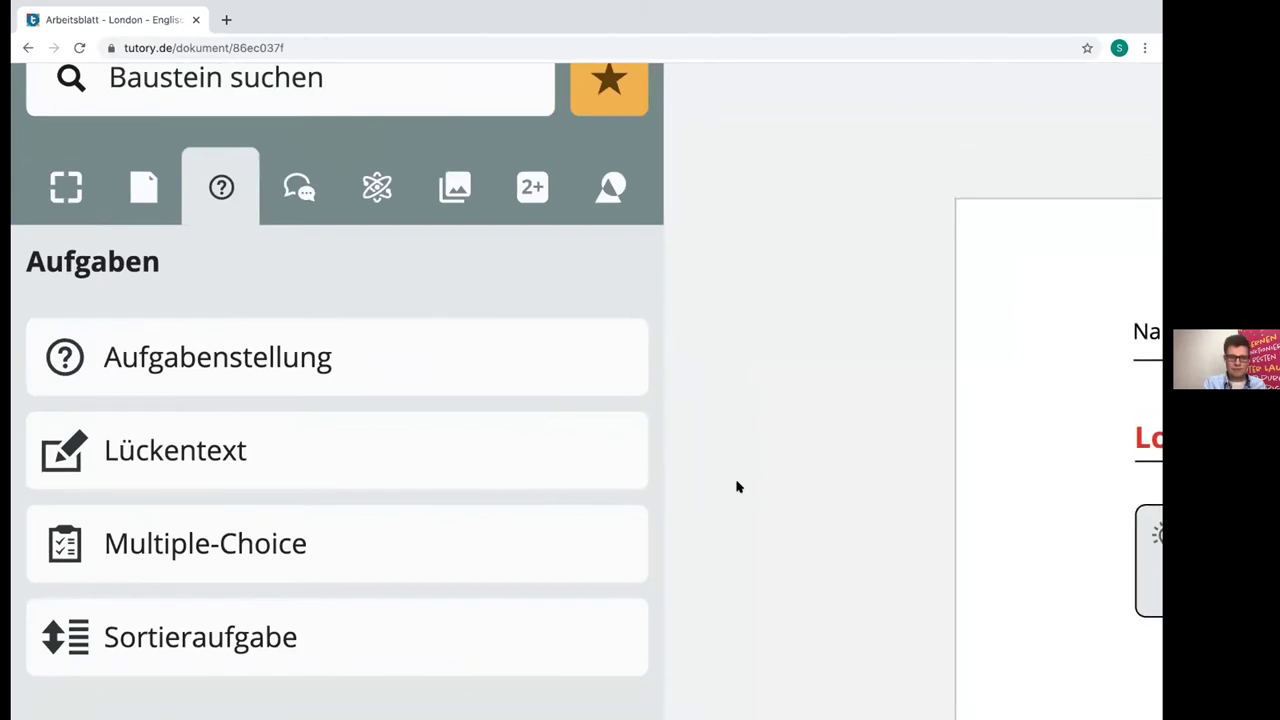
scroll(740, 486, "down", 2)
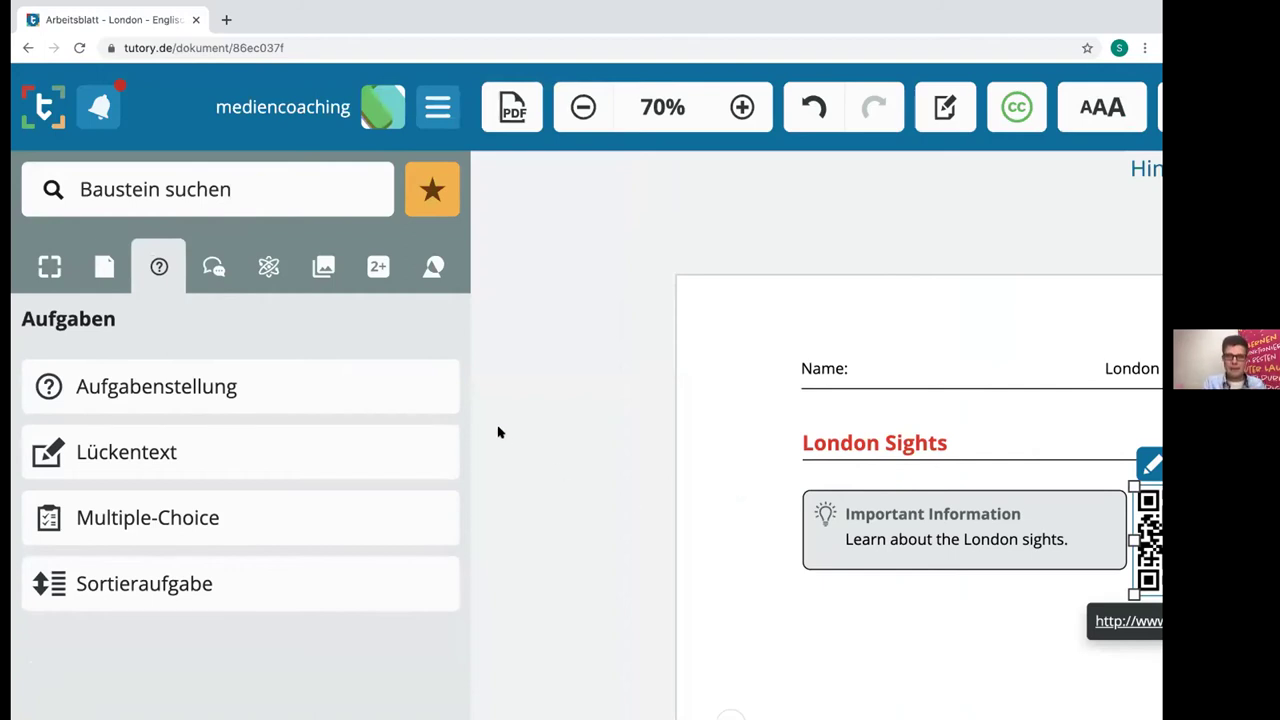
scroll(489, 491, "down", 1)
key("ctrl+minus")
key("ctrl+minus")
key("ctrl+minus")
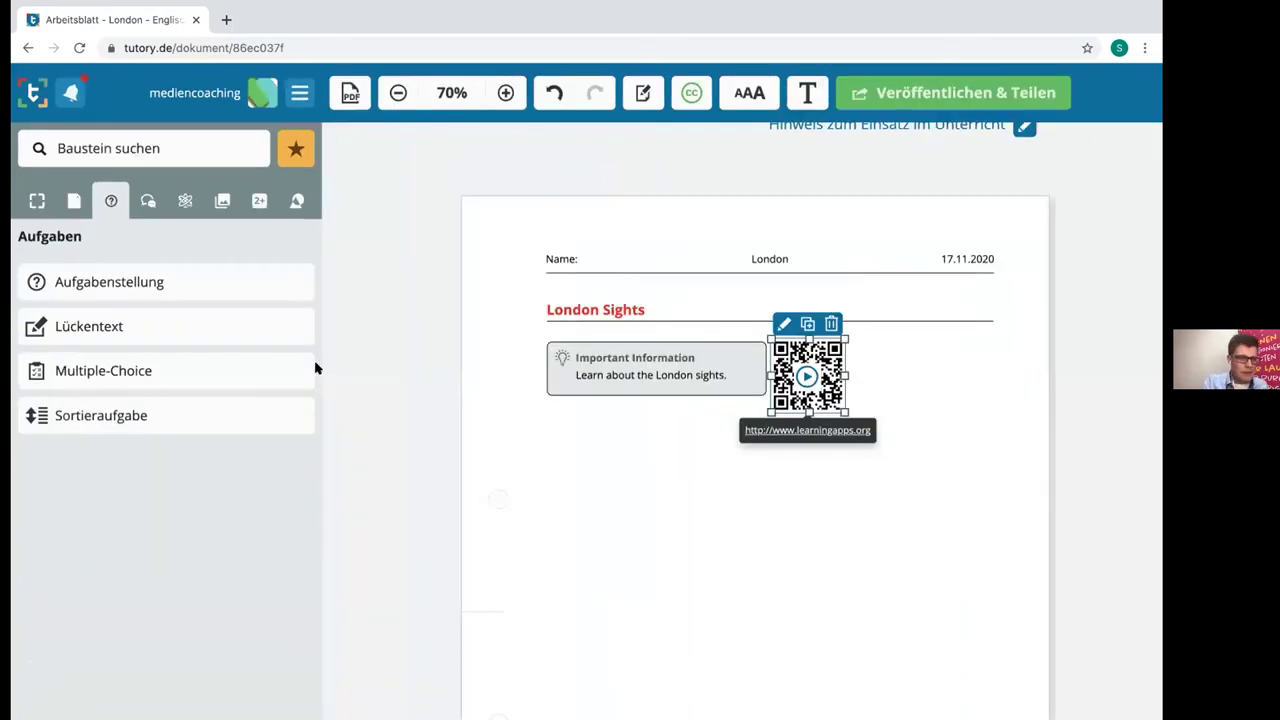
mouse_move(149, 310)
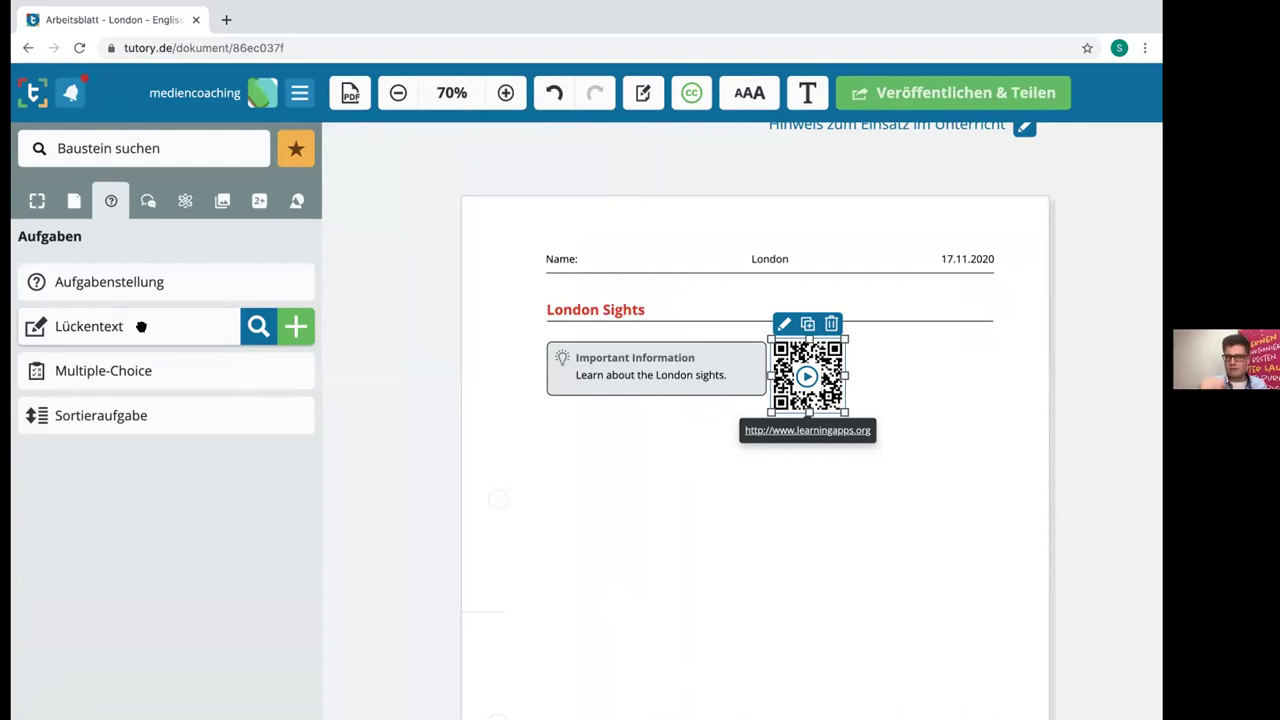
left_click_drag(124, 370, 590, 452)
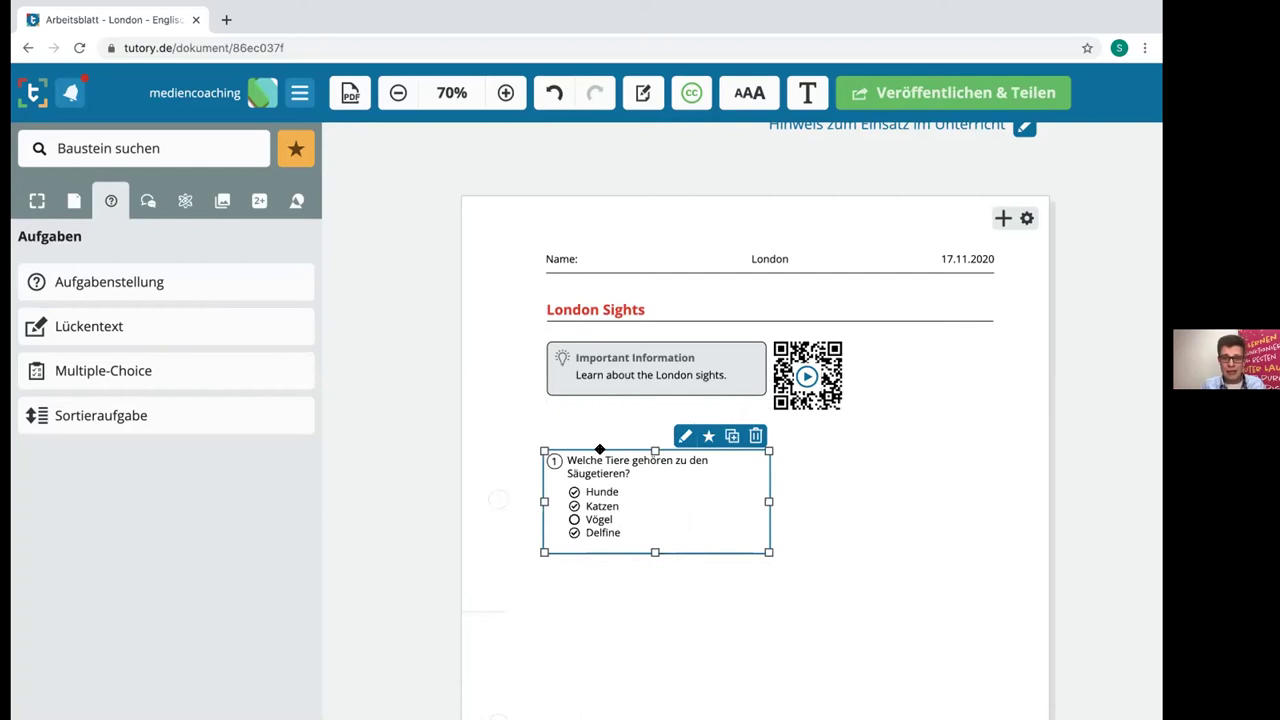
Edit the Multiple-Choice block and replace its question text with "Which sights do you see in the video?".
scroll(966, 446, "right", 4)
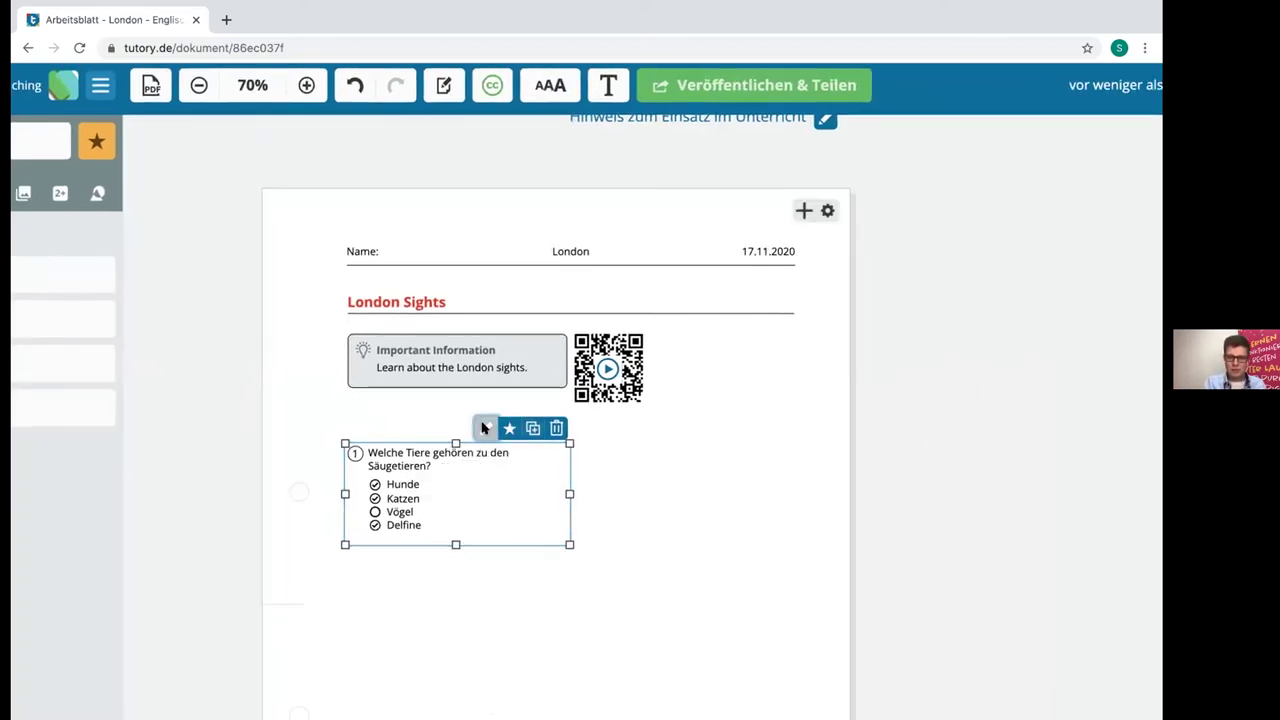
left_click(484, 429)
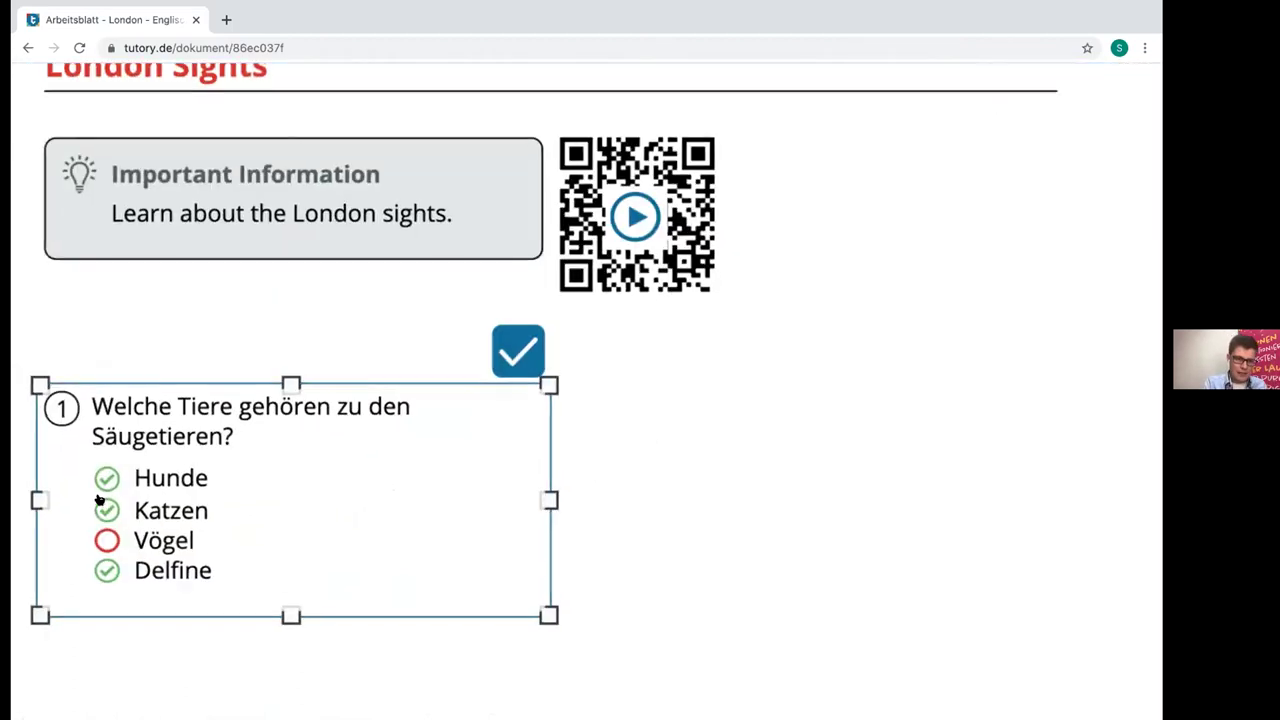
left_click(107, 511)
left_click(105, 541)
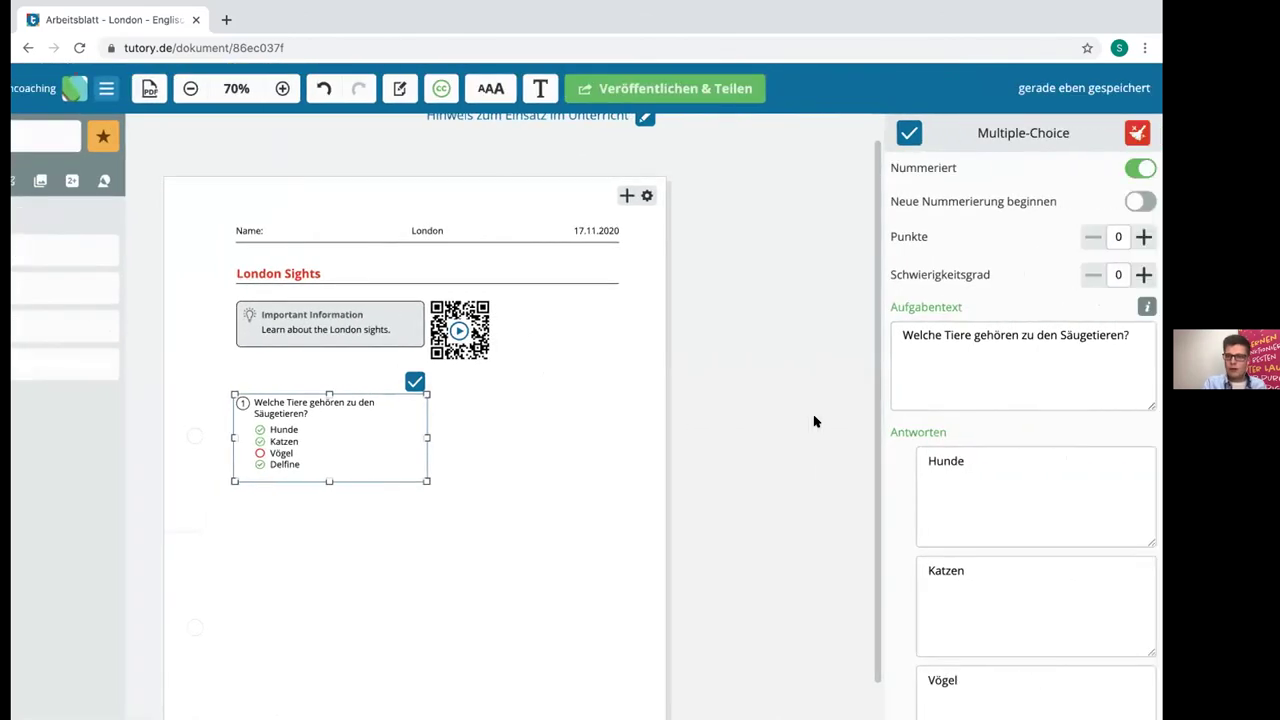
scroll(997, 449, "down", 2)
left_click(997, 449)
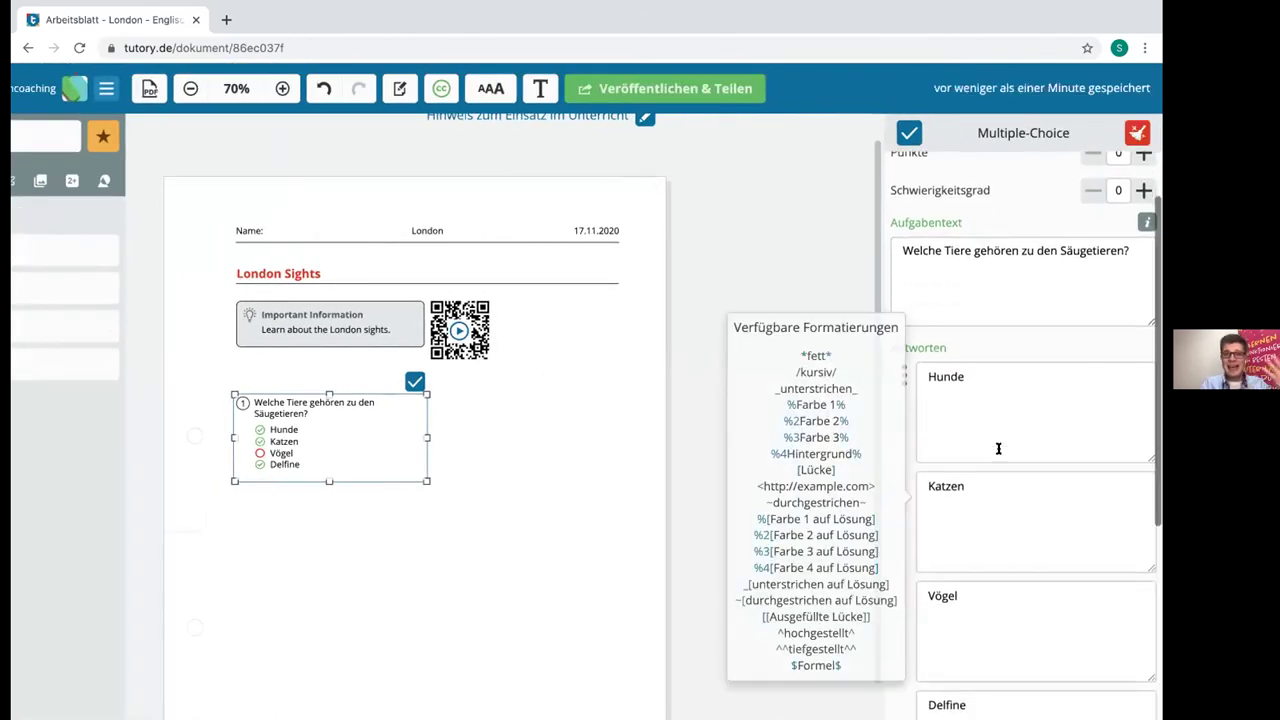
left_click(1041, 325)
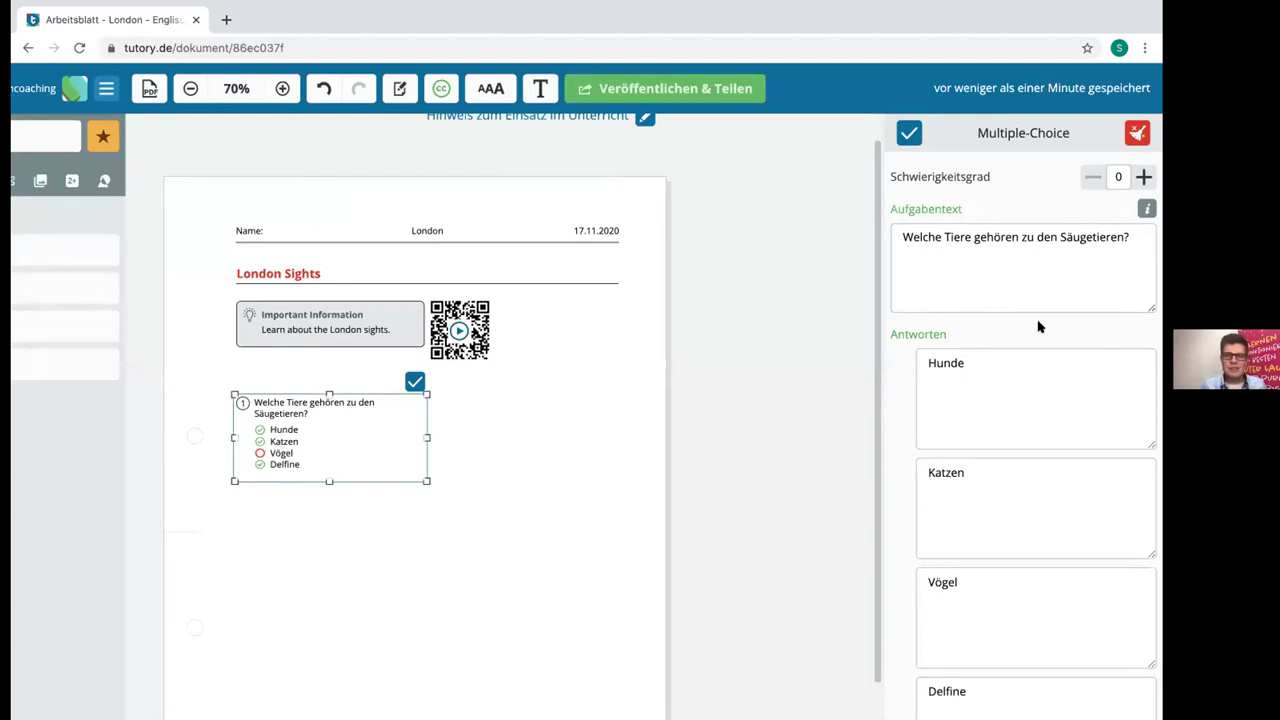
left_click(1127, 242)
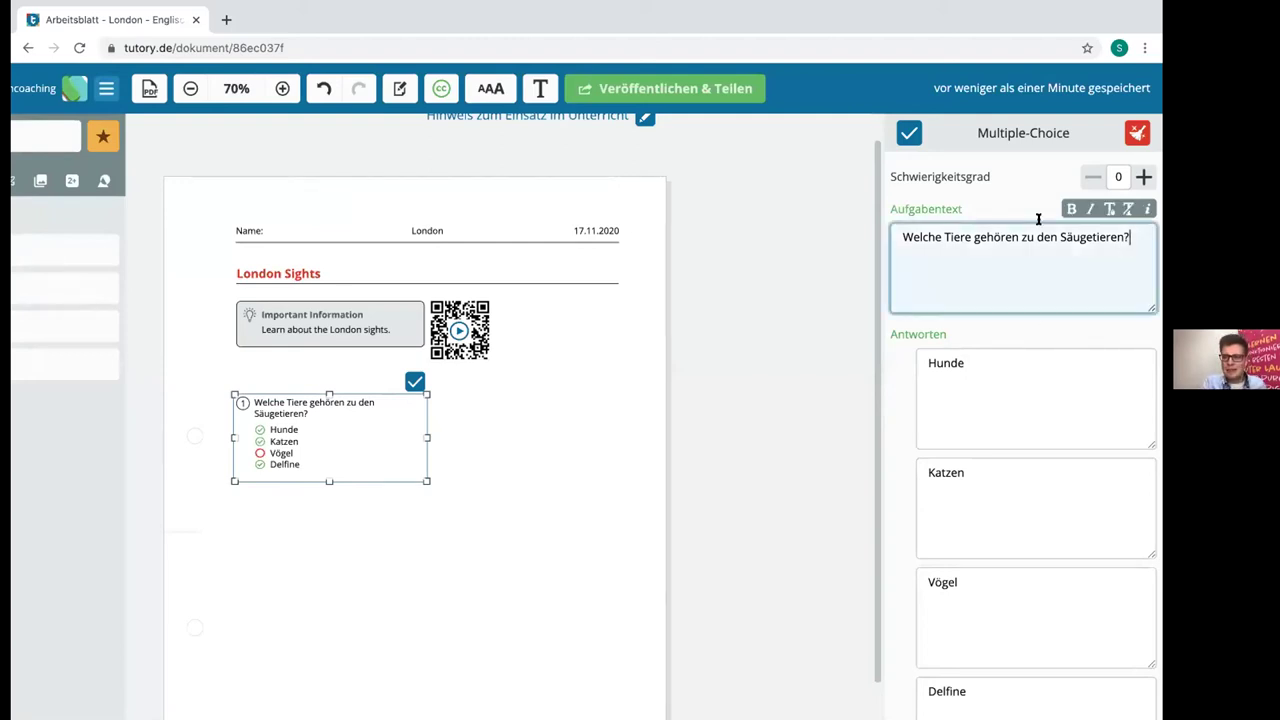
key("ctrl+a")
type("Which sights do you see i")
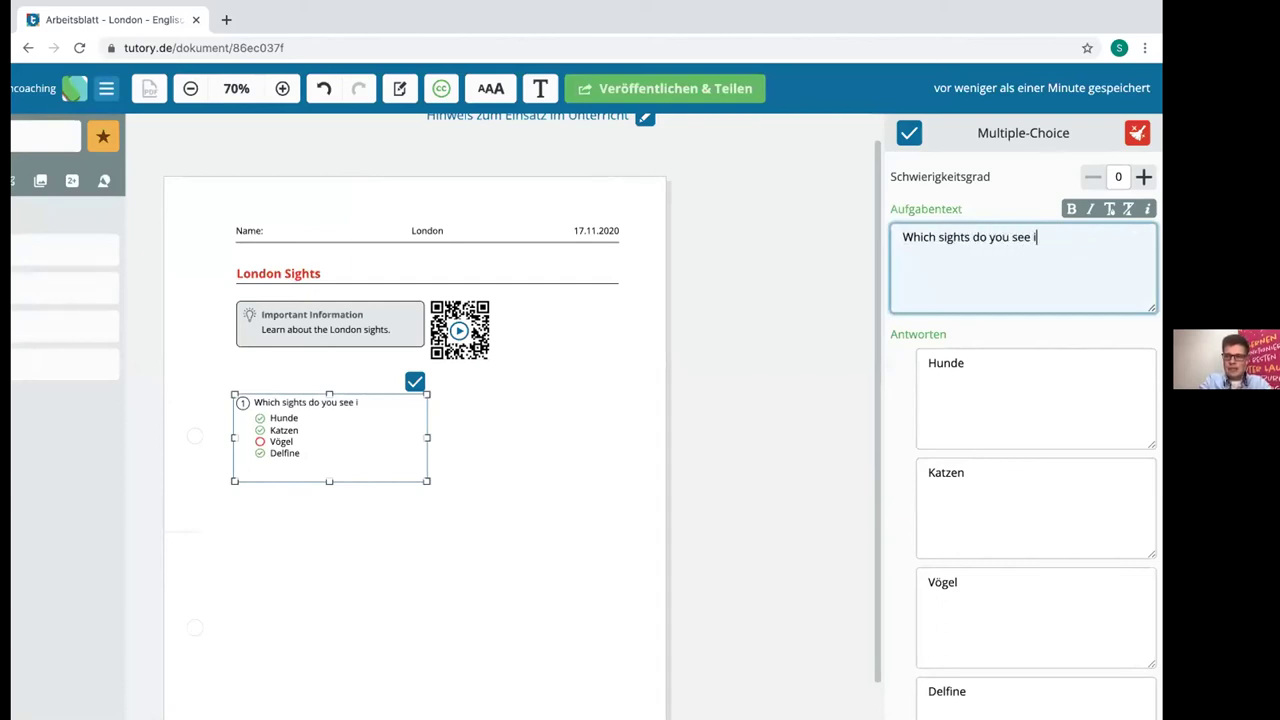
type("n the video?")
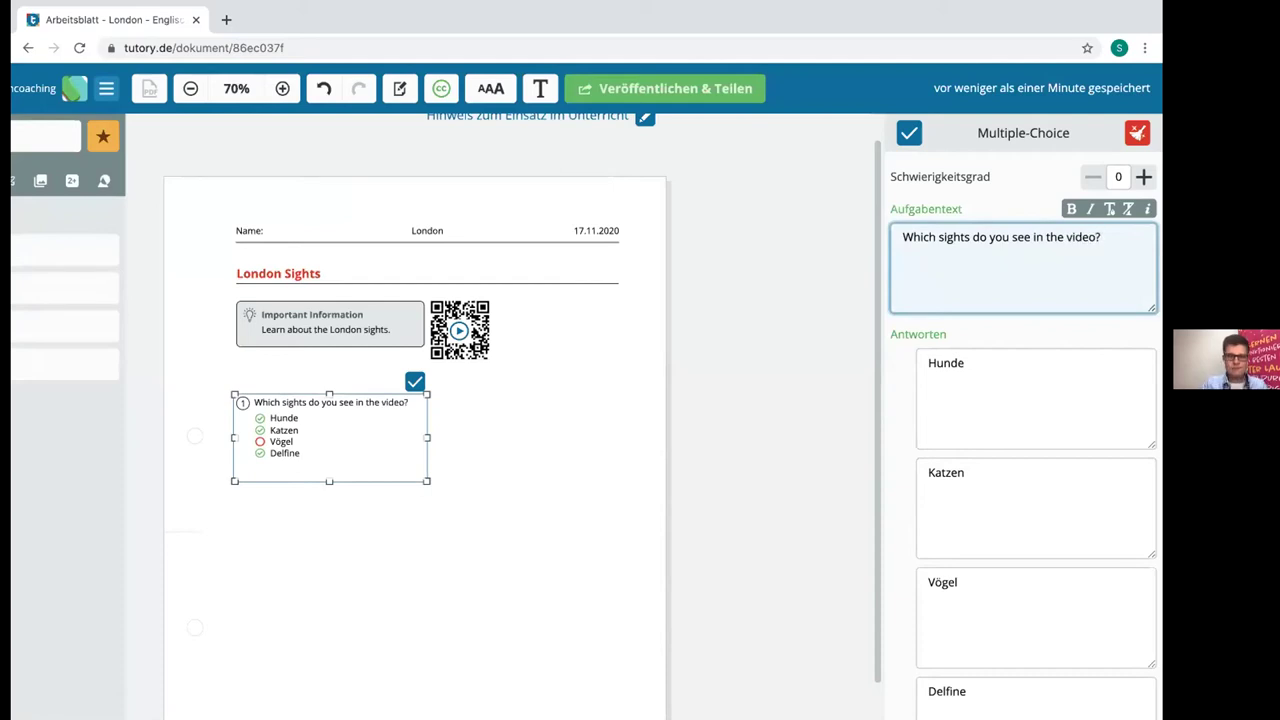
Replace the first two answers of the Multiple-Choice block with "Big Ben" and "London Eye".
double_click(958, 364)
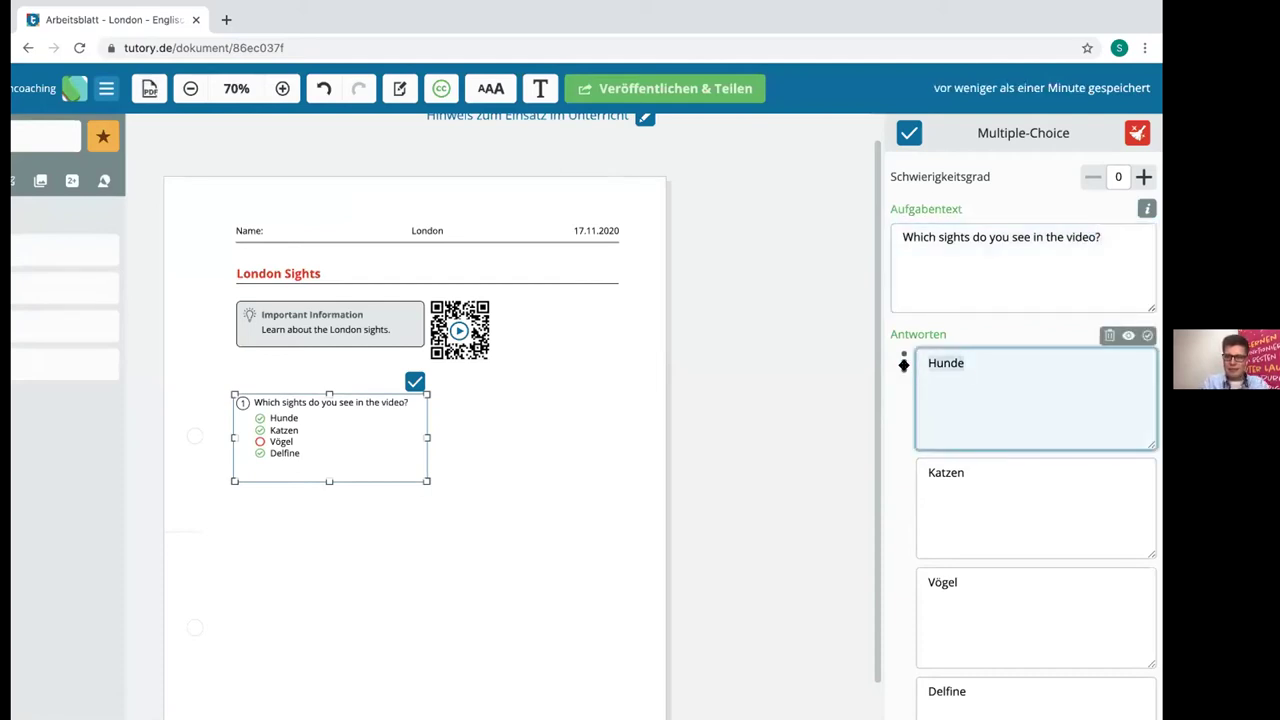
type("Big Ben")
double_click(958, 474)
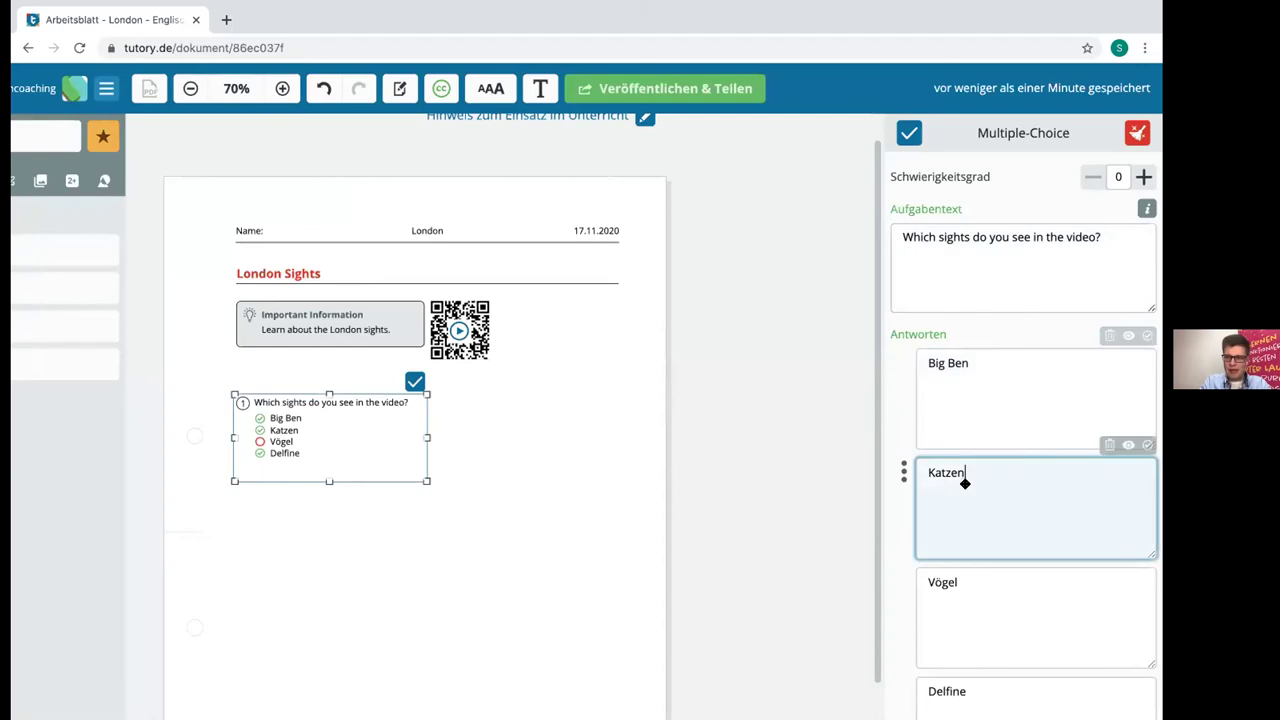
type("Lo")
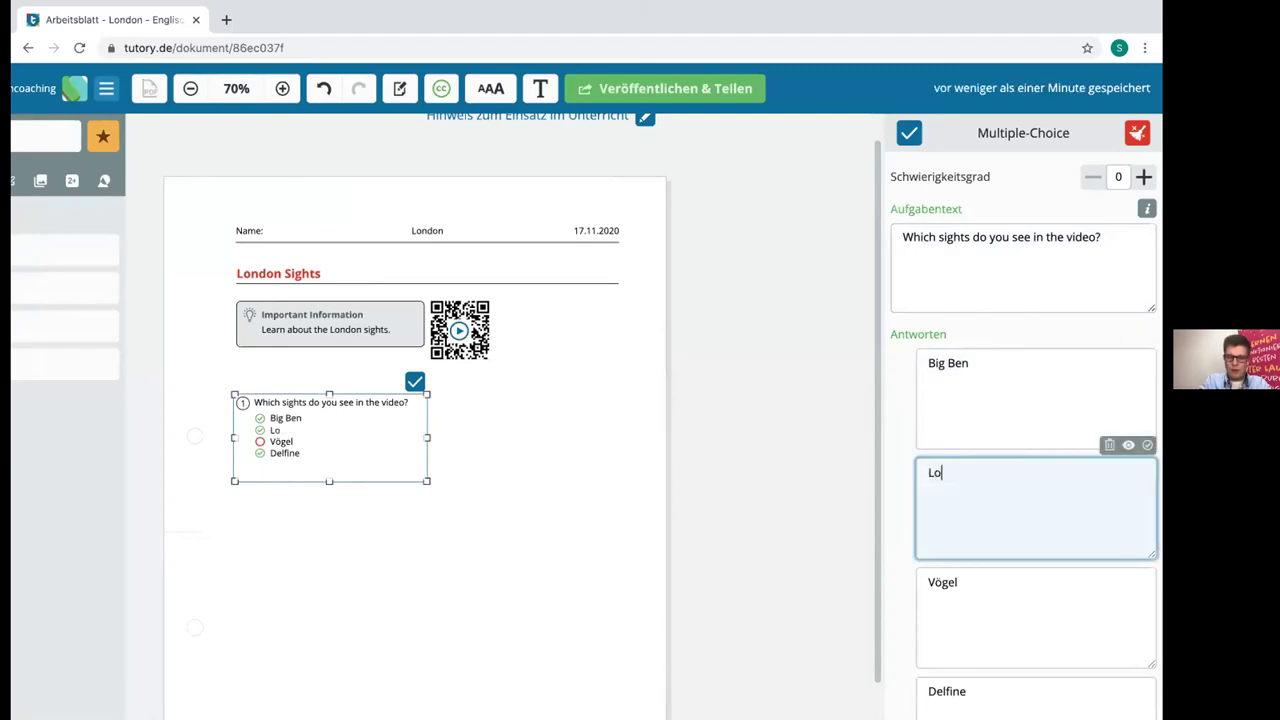
type("ndonEy")
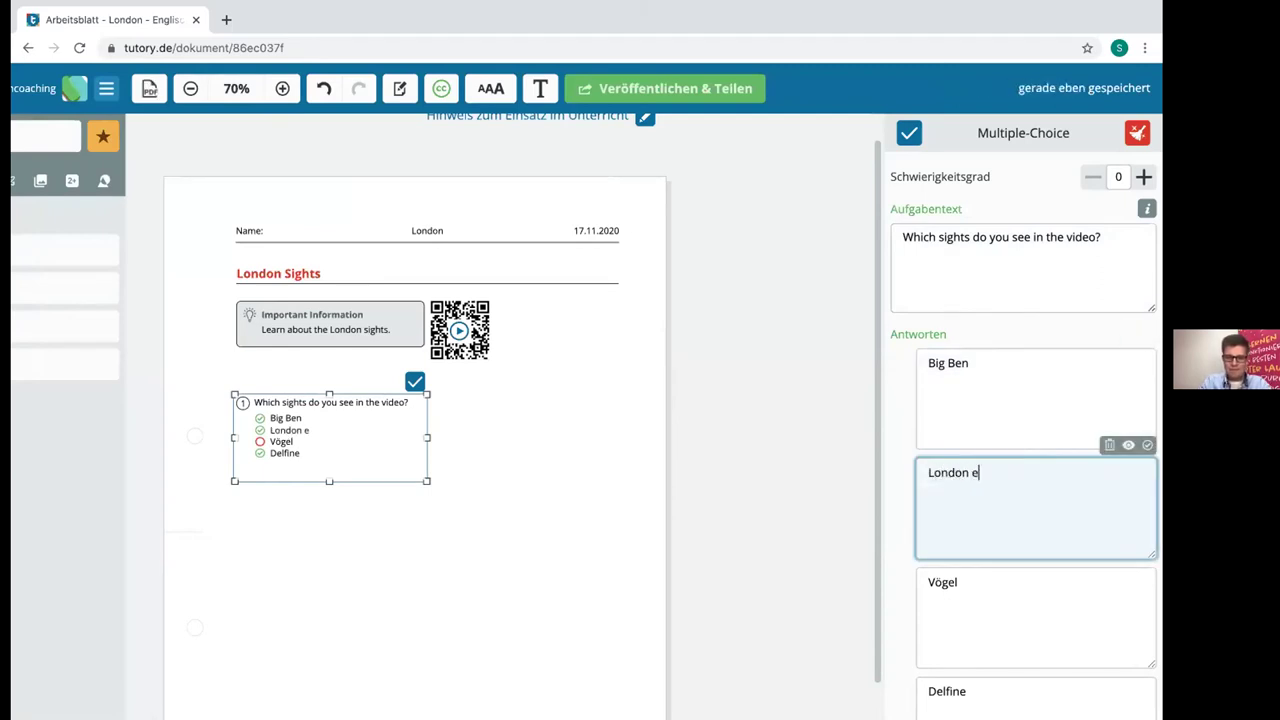
type("e")
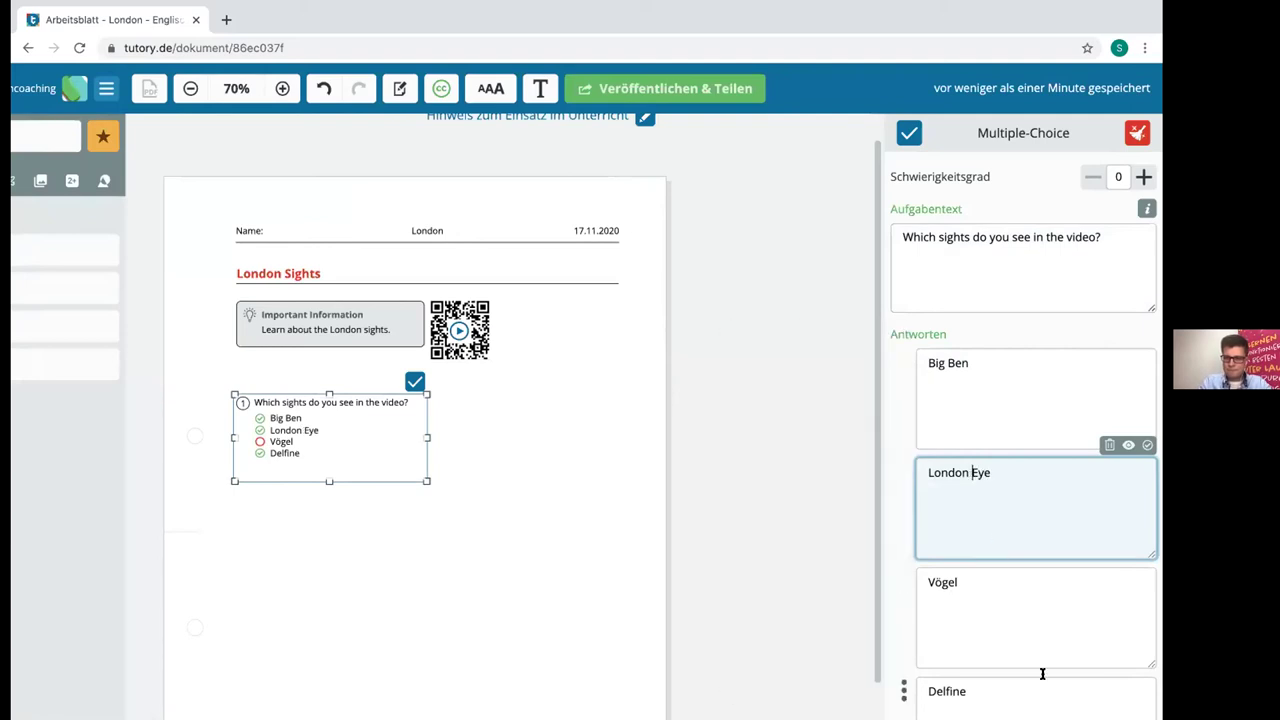
Replace the third answer of the Multiple-Choice block with "Buckingham Palace".
double_click(940, 582)
type("Buckingh")
key("BackSpace")
key("BackSpace")
type("kingham P")
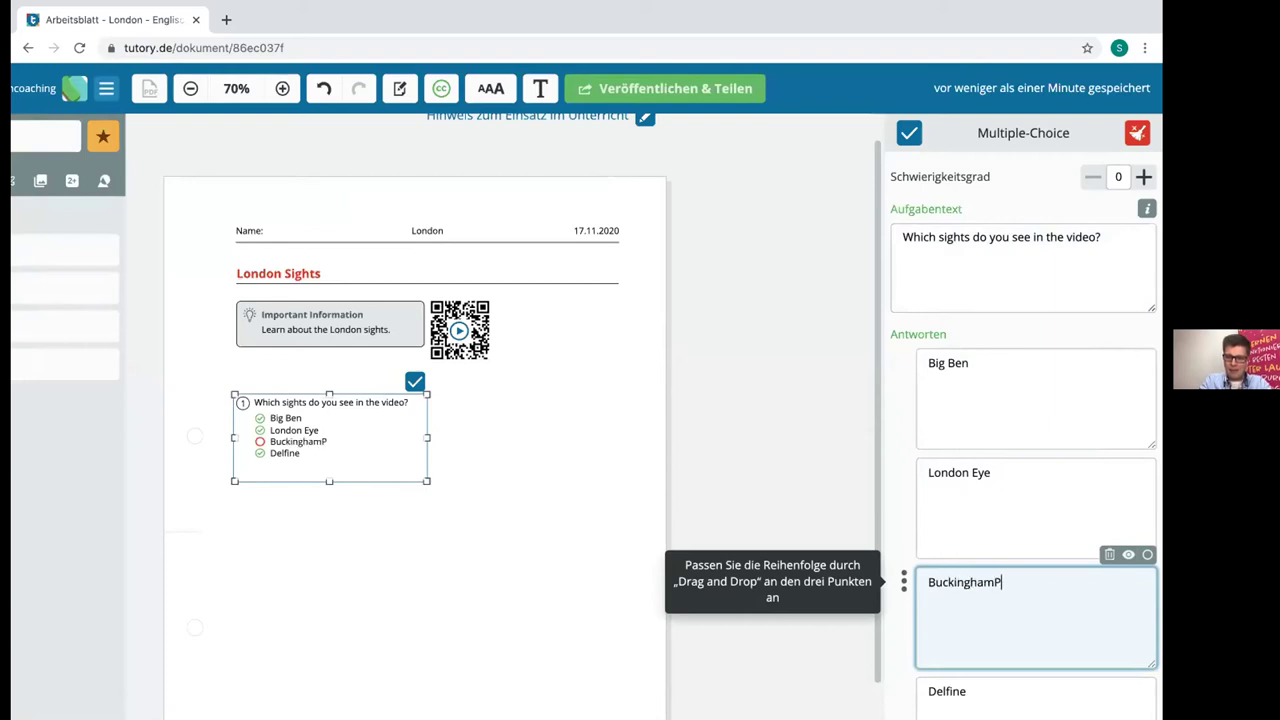
type("alace")
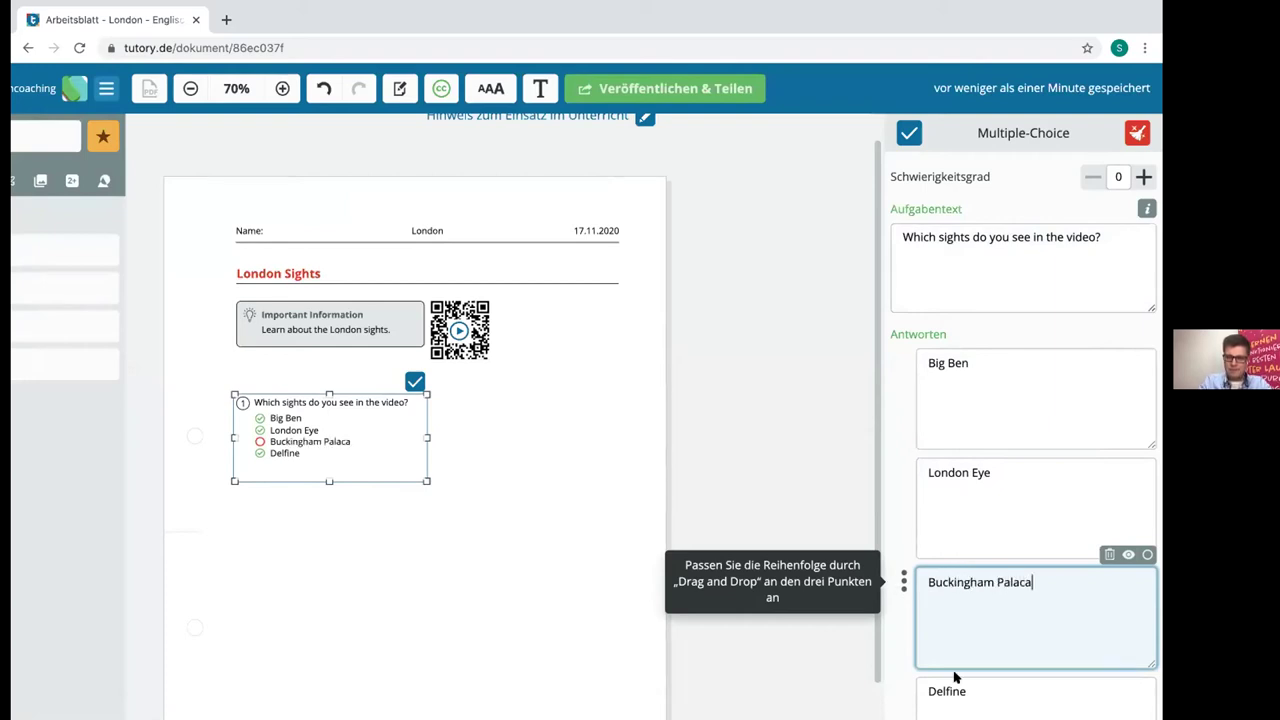
Delete the fourth answer, "Delfine", from the Multiple-Choice block.
mouse_move(961, 673)
scroll(961, 673, "down", 1)
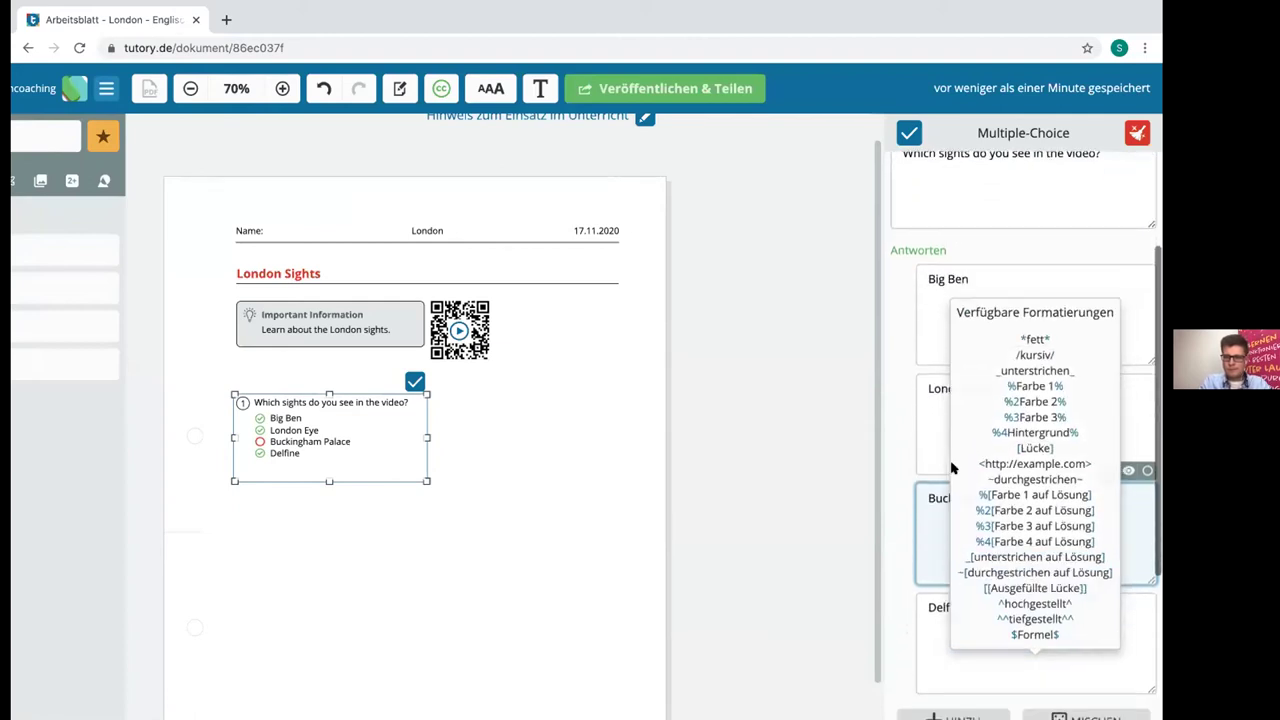
left_click(977, 607)
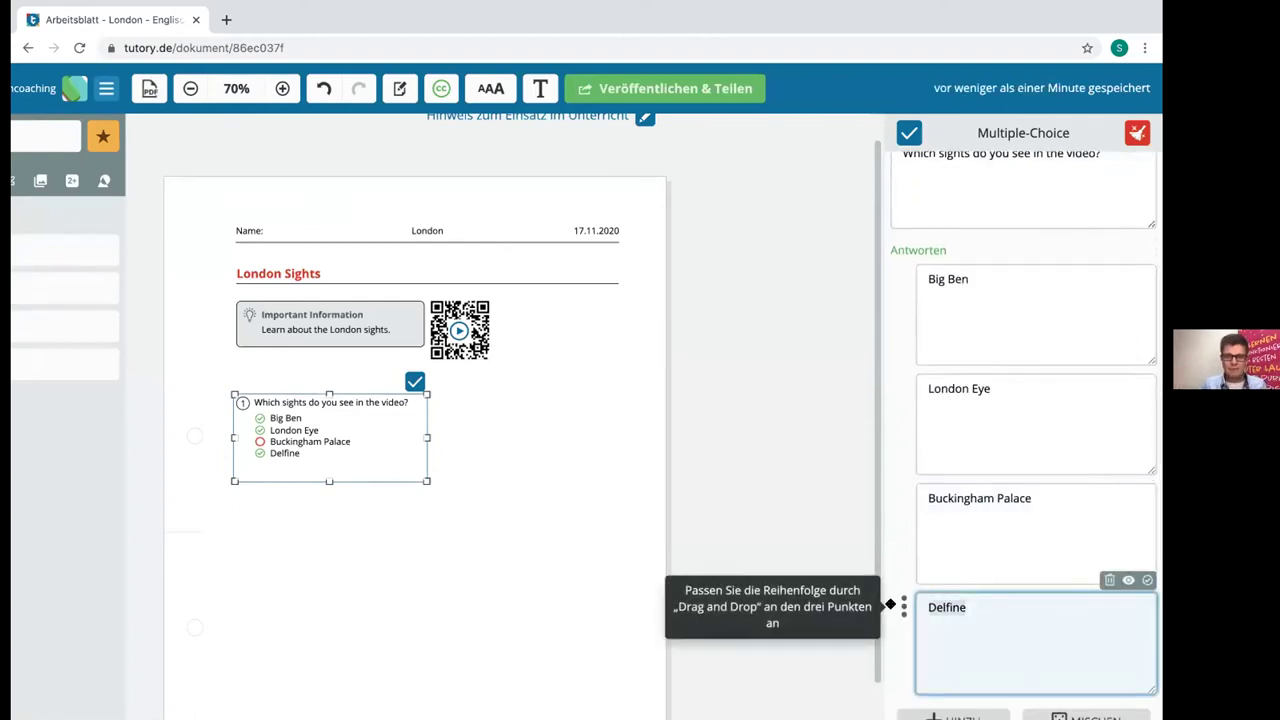
left_click(1109, 582)
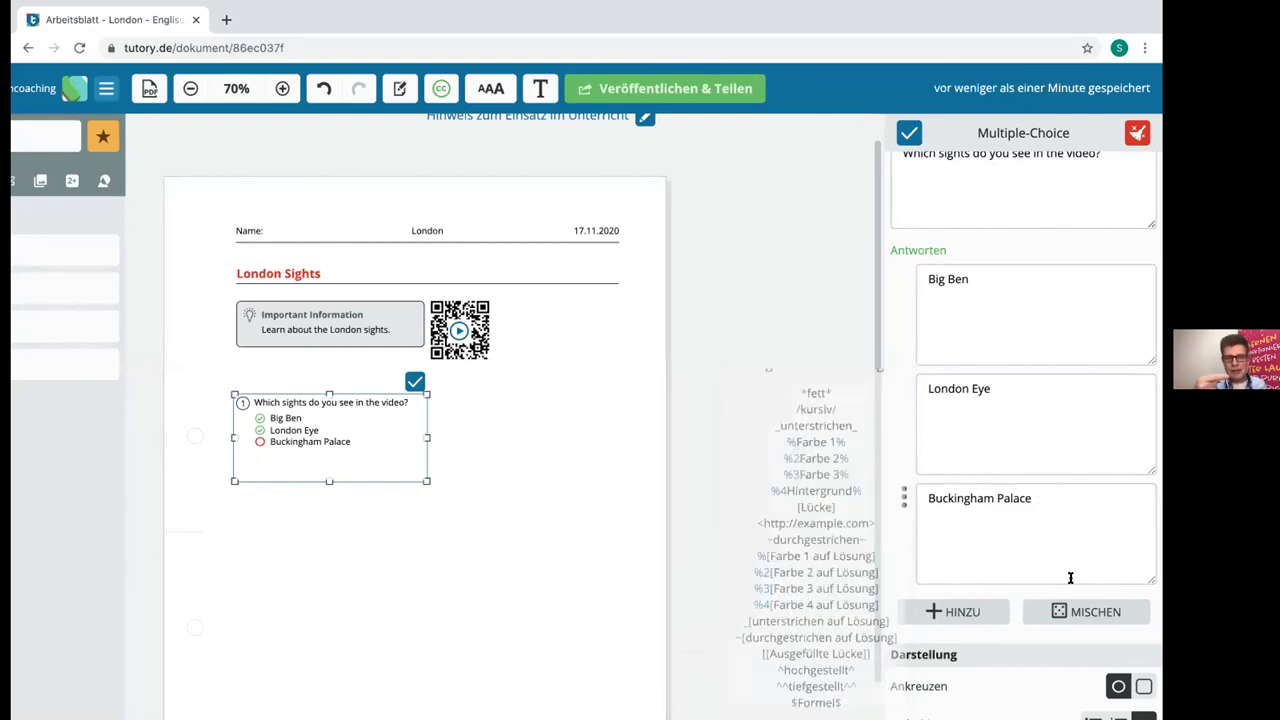
Shuffle the order of the Multiple-Choice answers three times.
left_click(1075, 612)
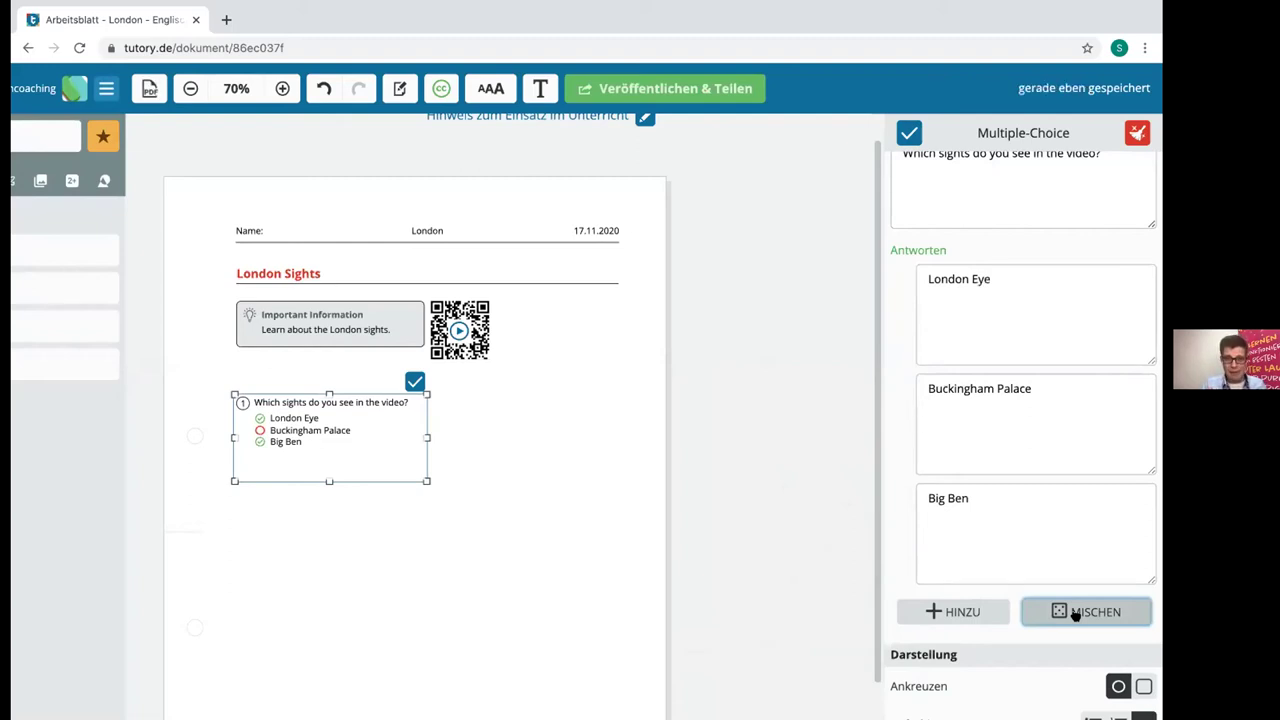
left_click(1075, 612)
left_click(1075, 612)
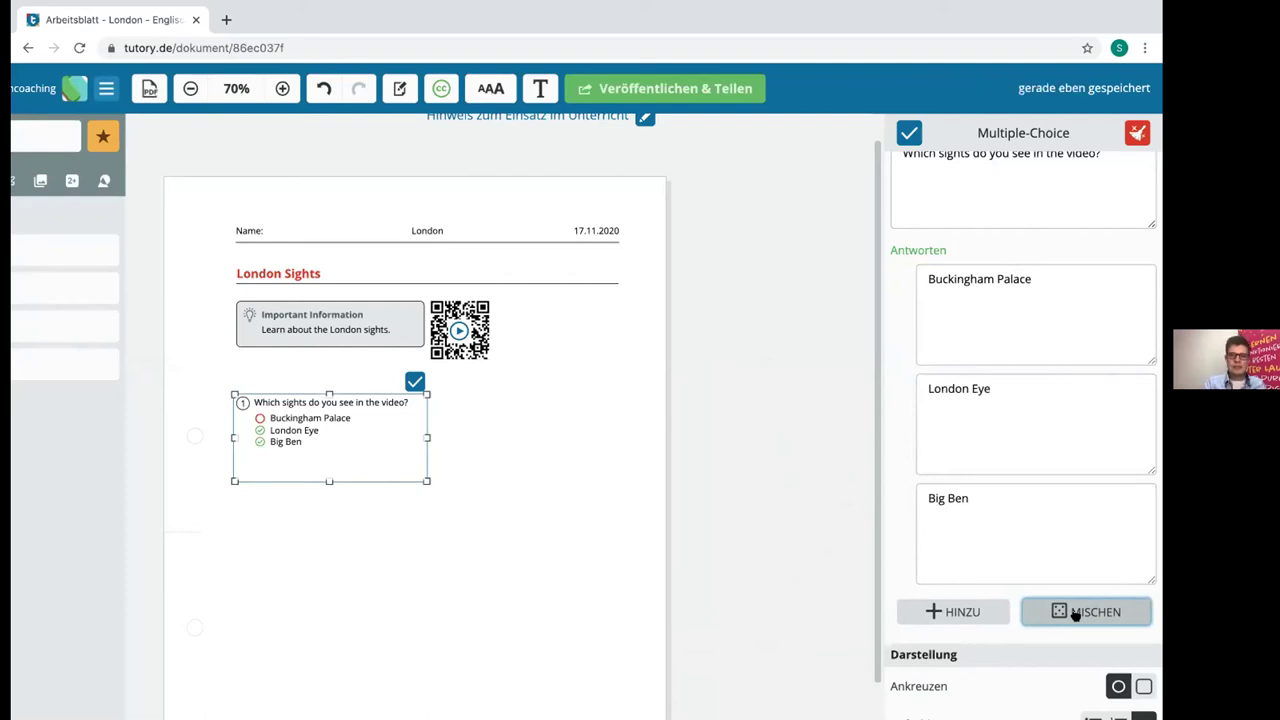
Try square tick boxes for the Multiple-Choice answers, then restore the round ones.
scroll(1075, 612, "down", 2)
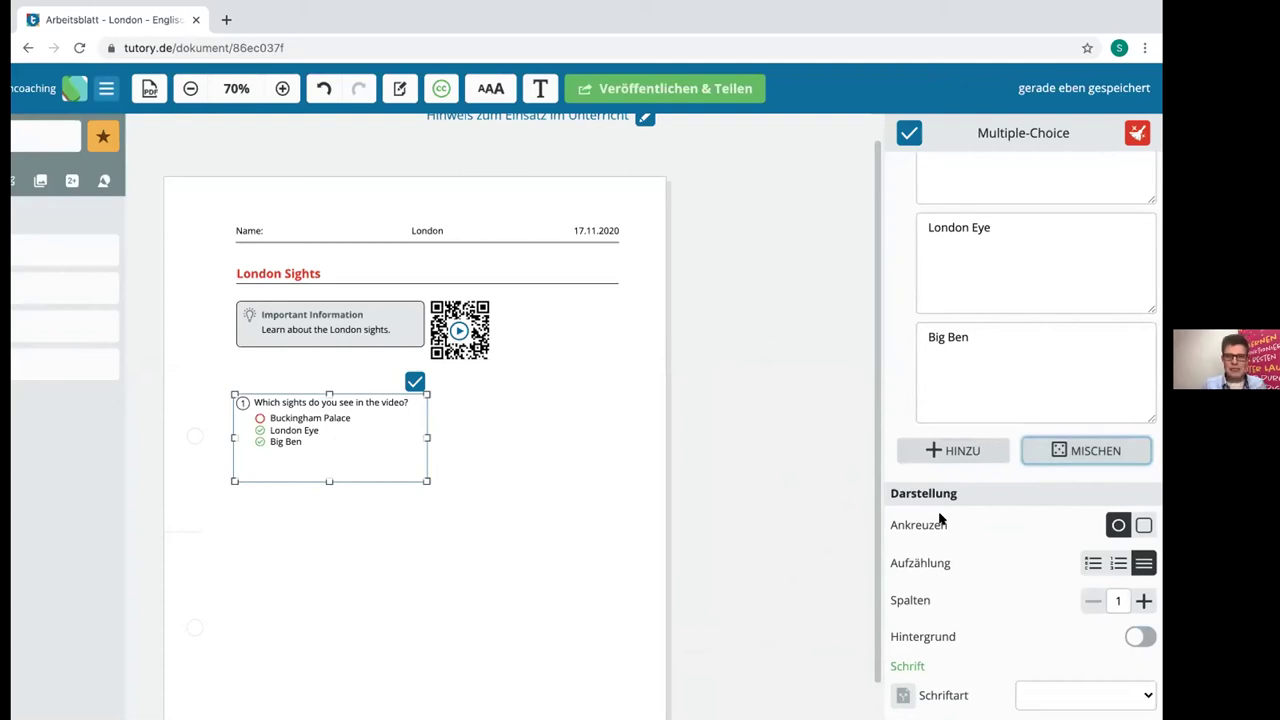
left_click(1142, 525)
left_click(1119, 526)
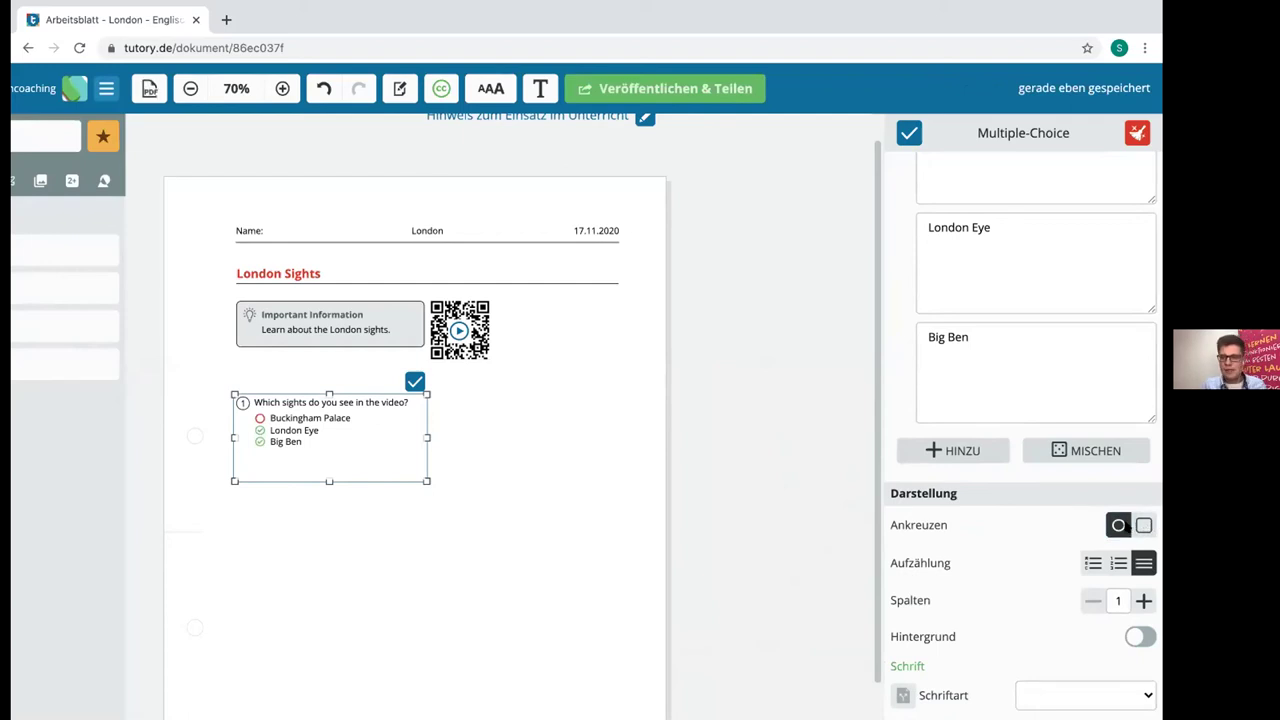
scroll(1120, 526, "down", 4)
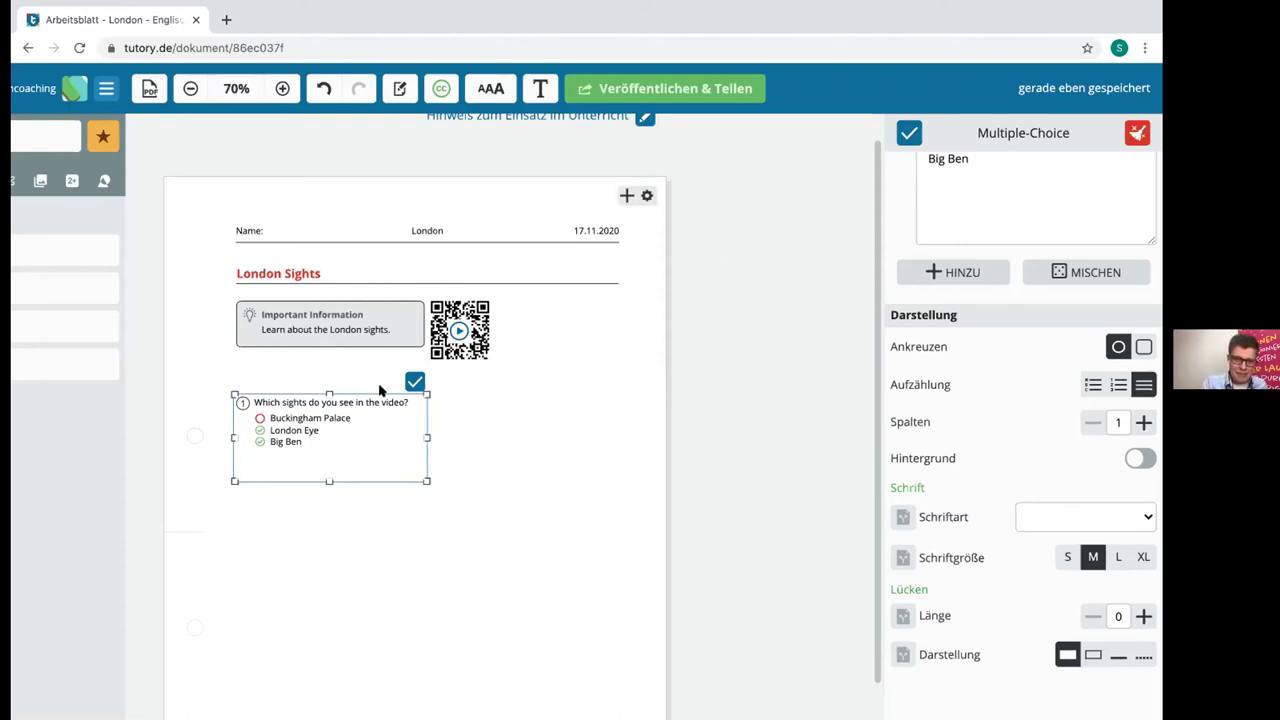
Finish editing the Multiple-Choice block and duplicate it so that the copy sits directly beside the original.
left_click(909, 133)
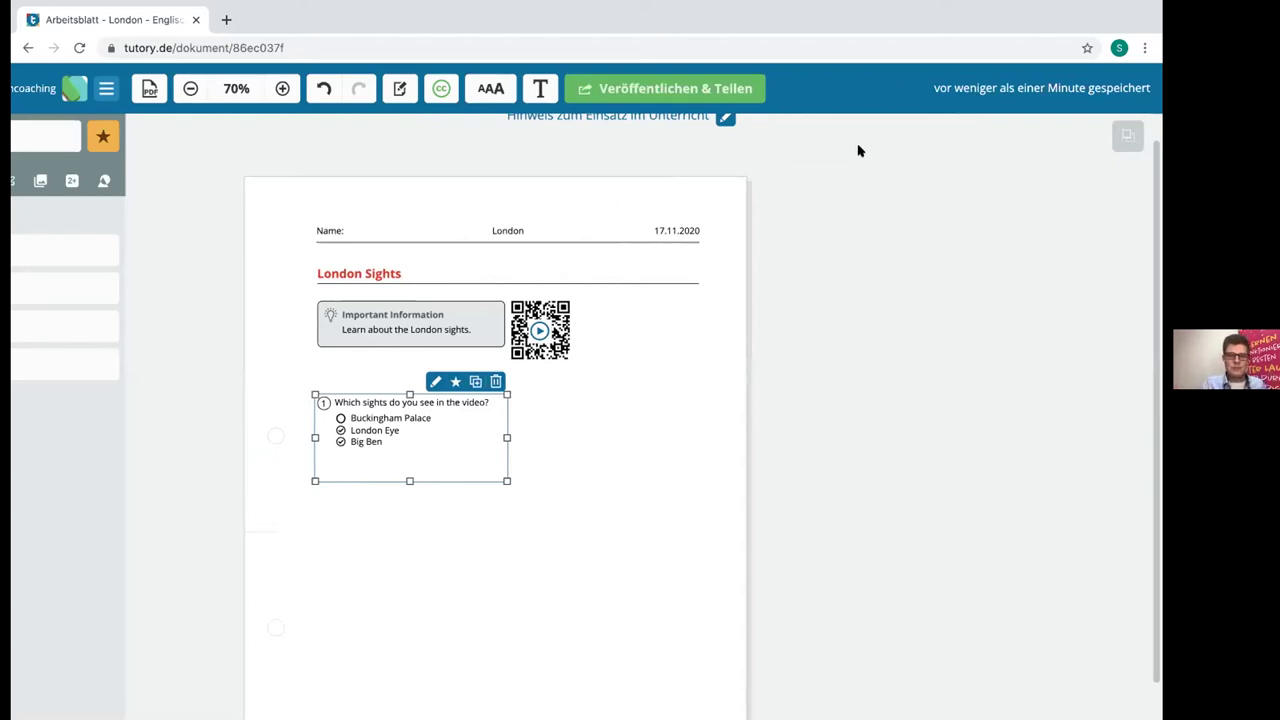
left_click(472, 383)
mouse_move(617, 418)
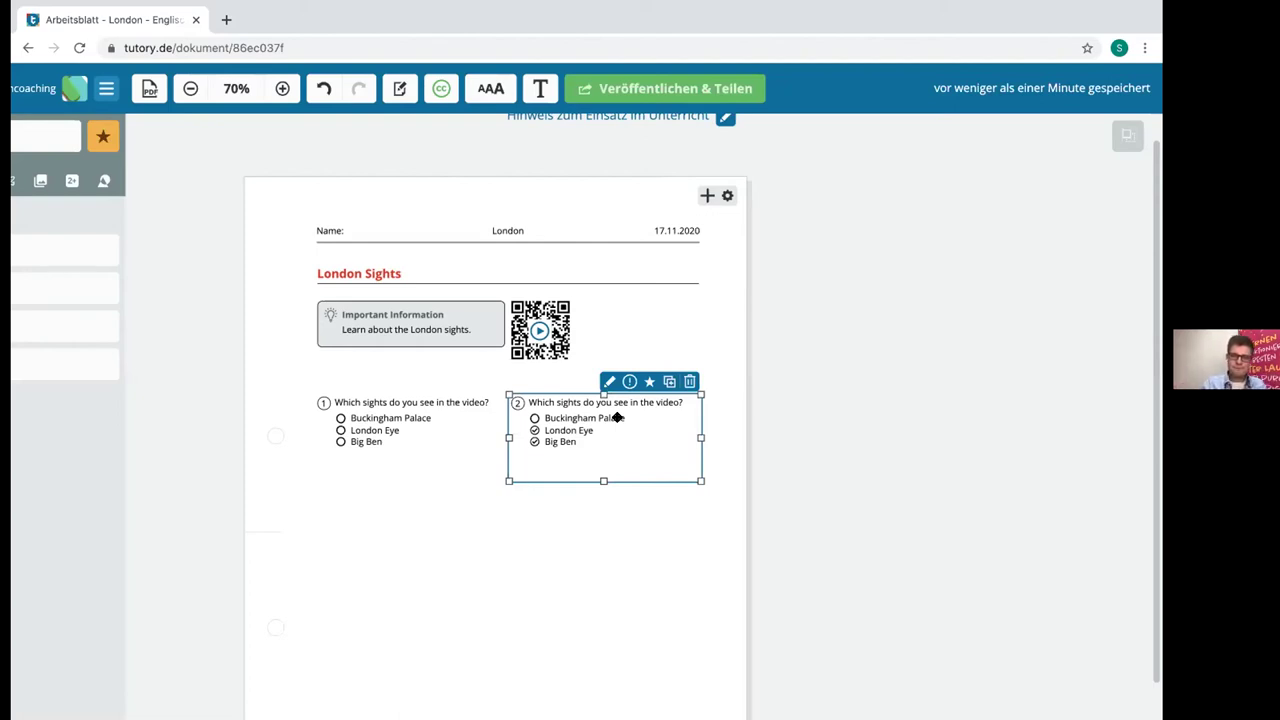
Export the student version (Arbeitsblatt) as a PDF and open the downloaded London.pdf.
left_click(825, 232)
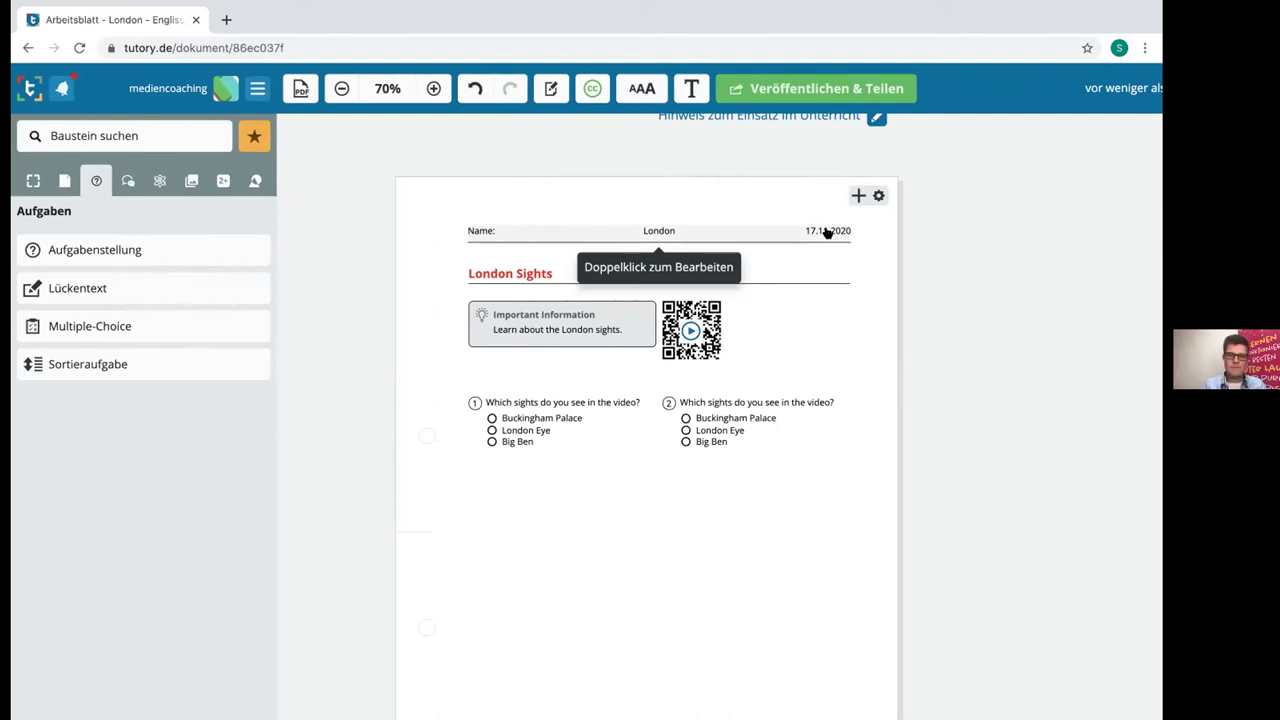
left_click(298, 89)
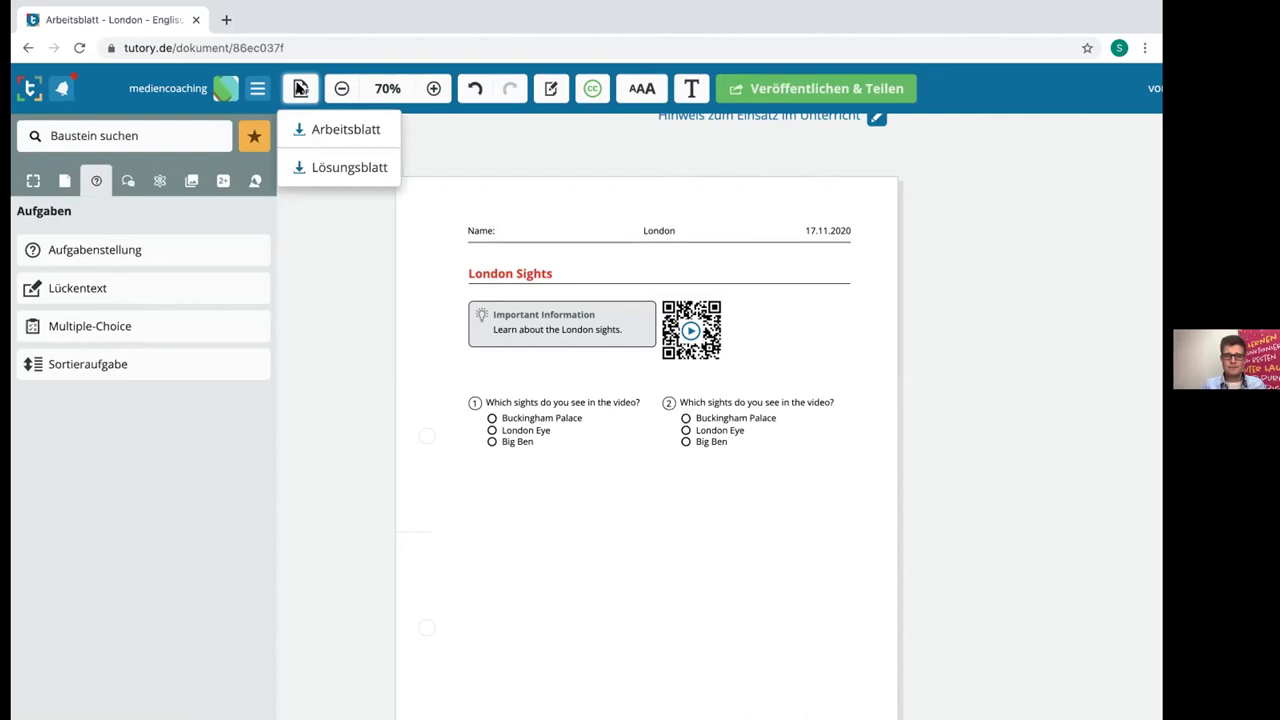
left_click(331, 128)
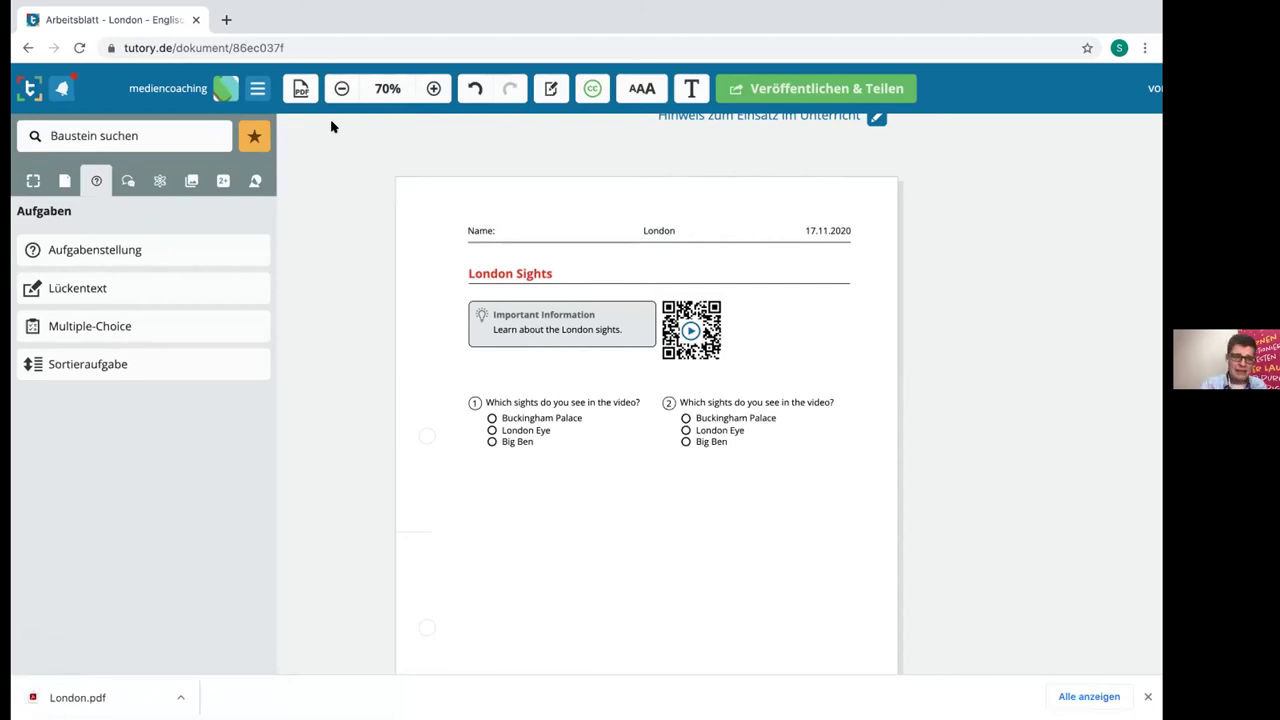
left_click(90, 697)
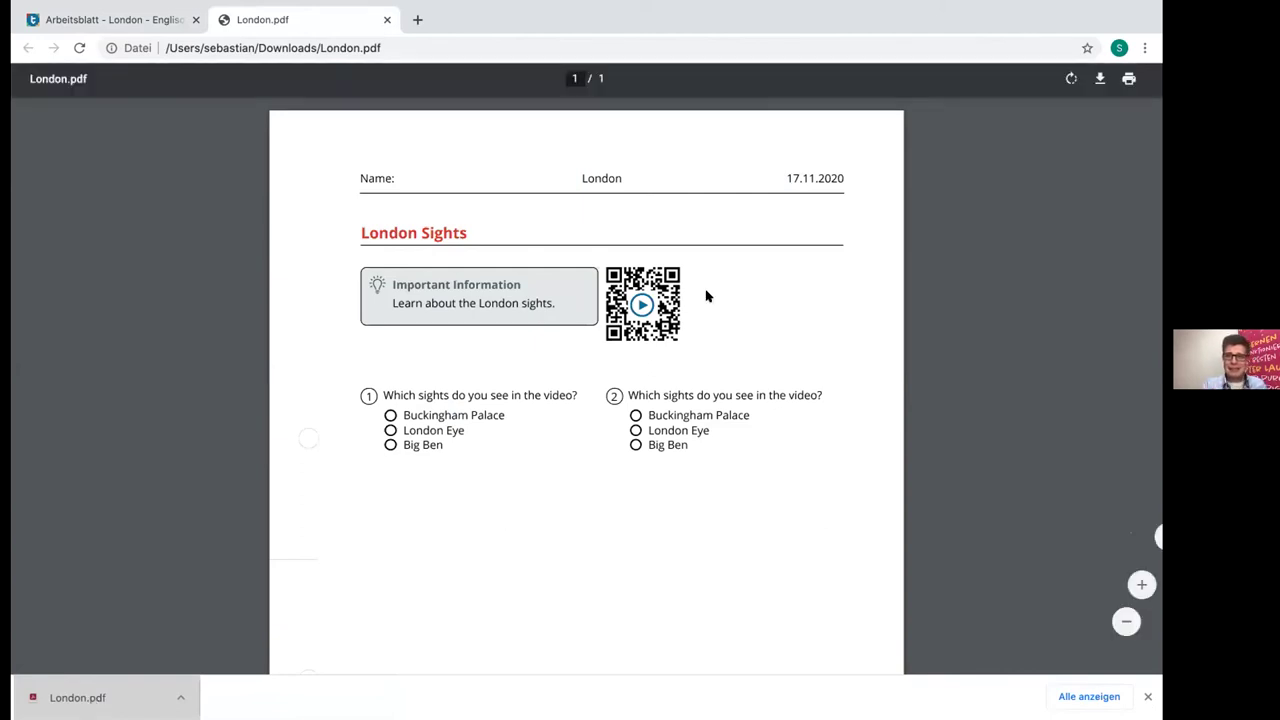
Return to the worksheet editor, export the solution sheet (Lösungsblatt) as a PDF and open the downloaded file.
left_click(158, 14)
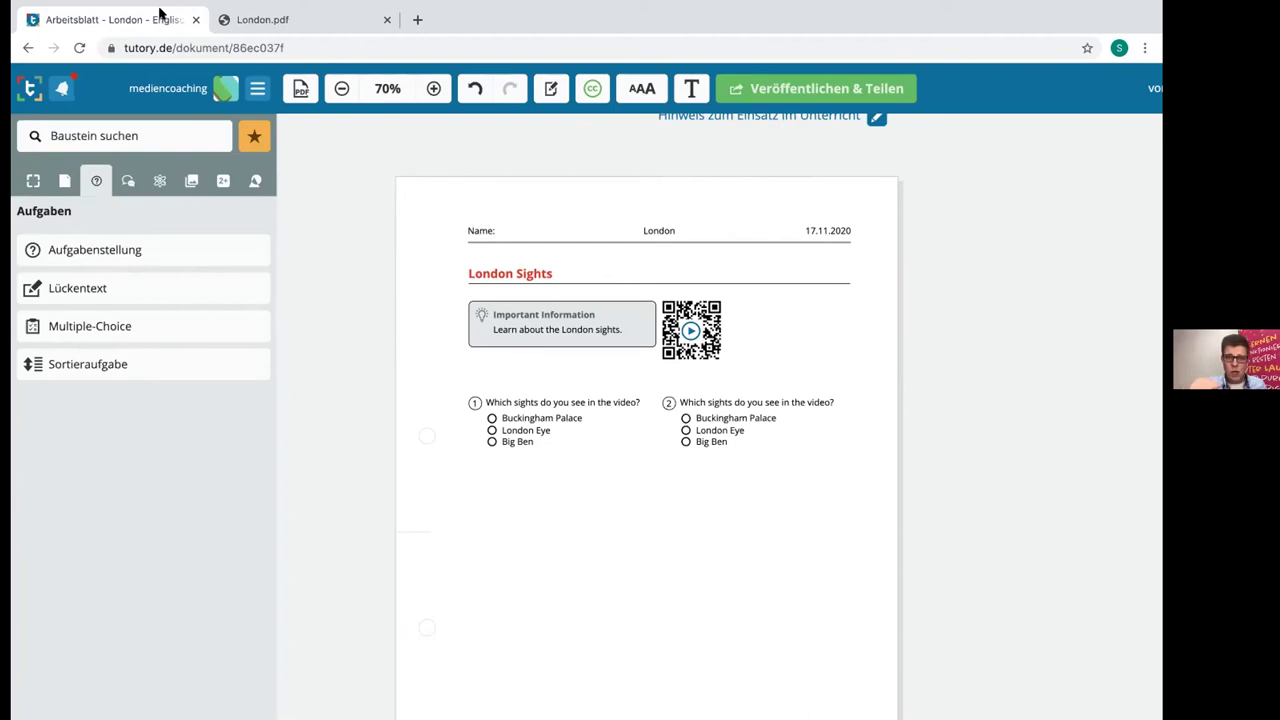
left_click(287, 91)
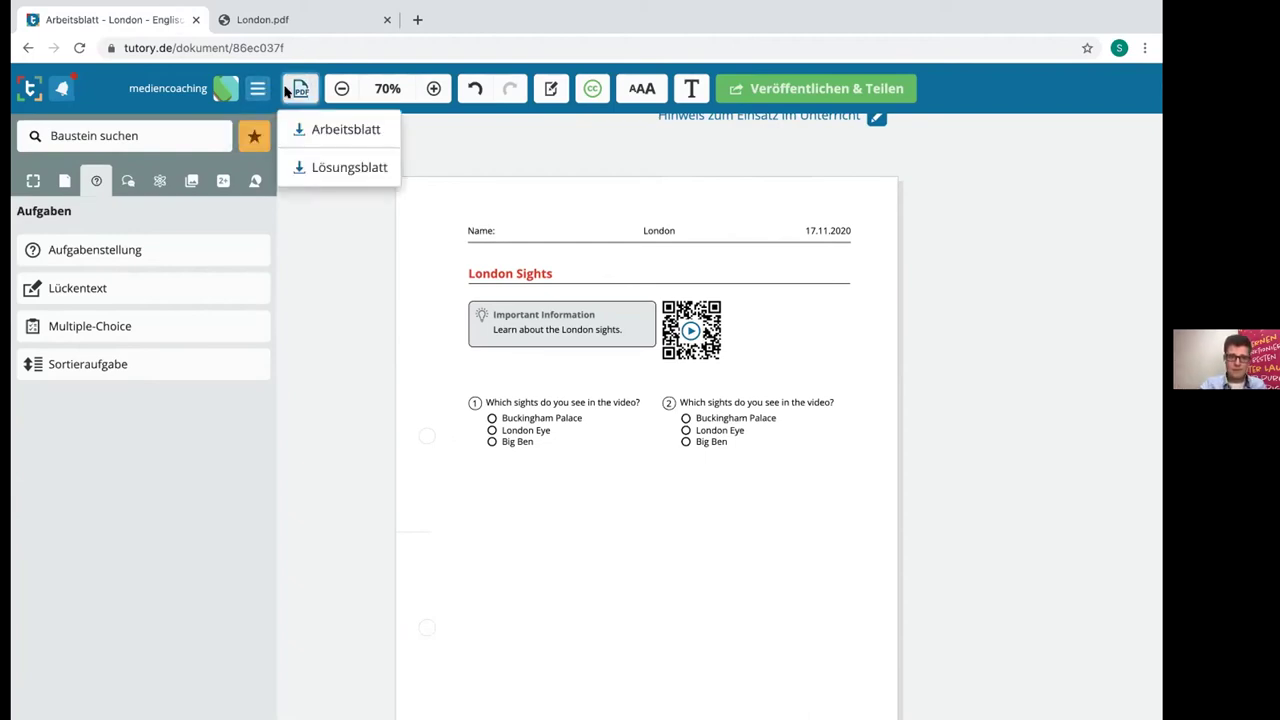
left_click(321, 165)
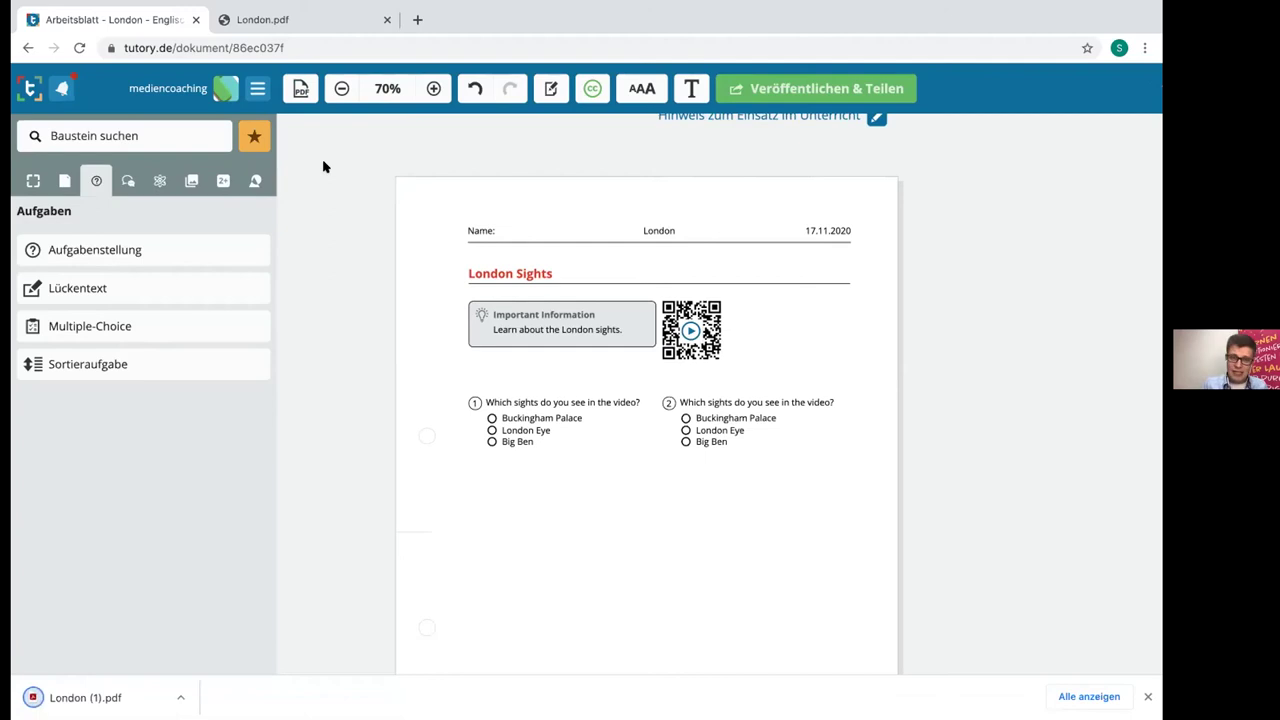
left_click(72, 701)
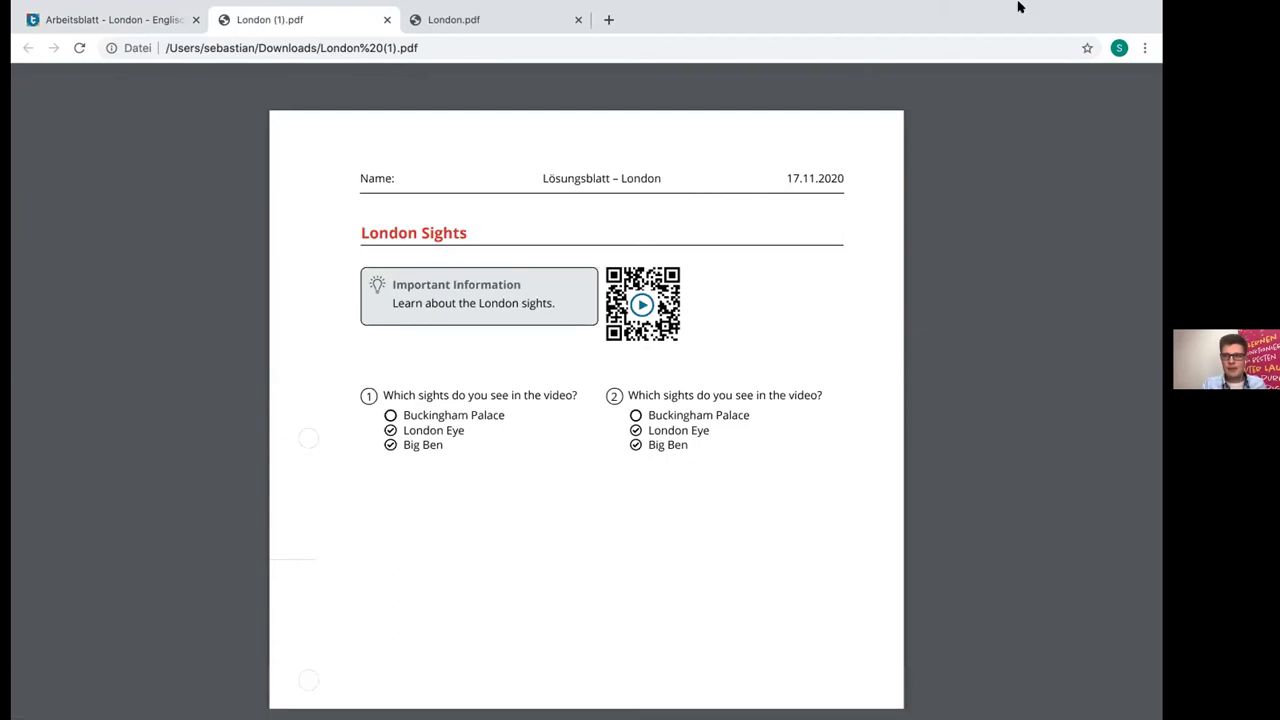
Return to the worksheet editor and try a Lückentext block below the Multiple-Choice questions, then remove it.
left_click(94, 18)
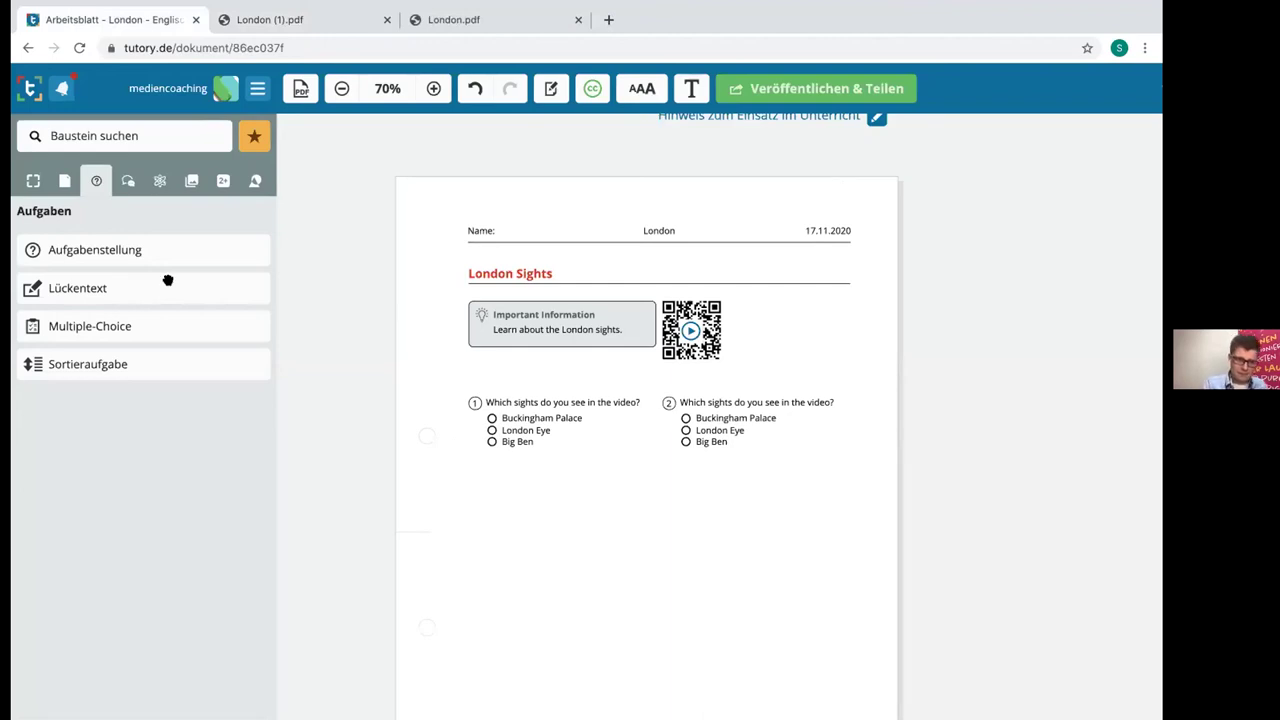
left_click_drag(131, 280, 506, 460)
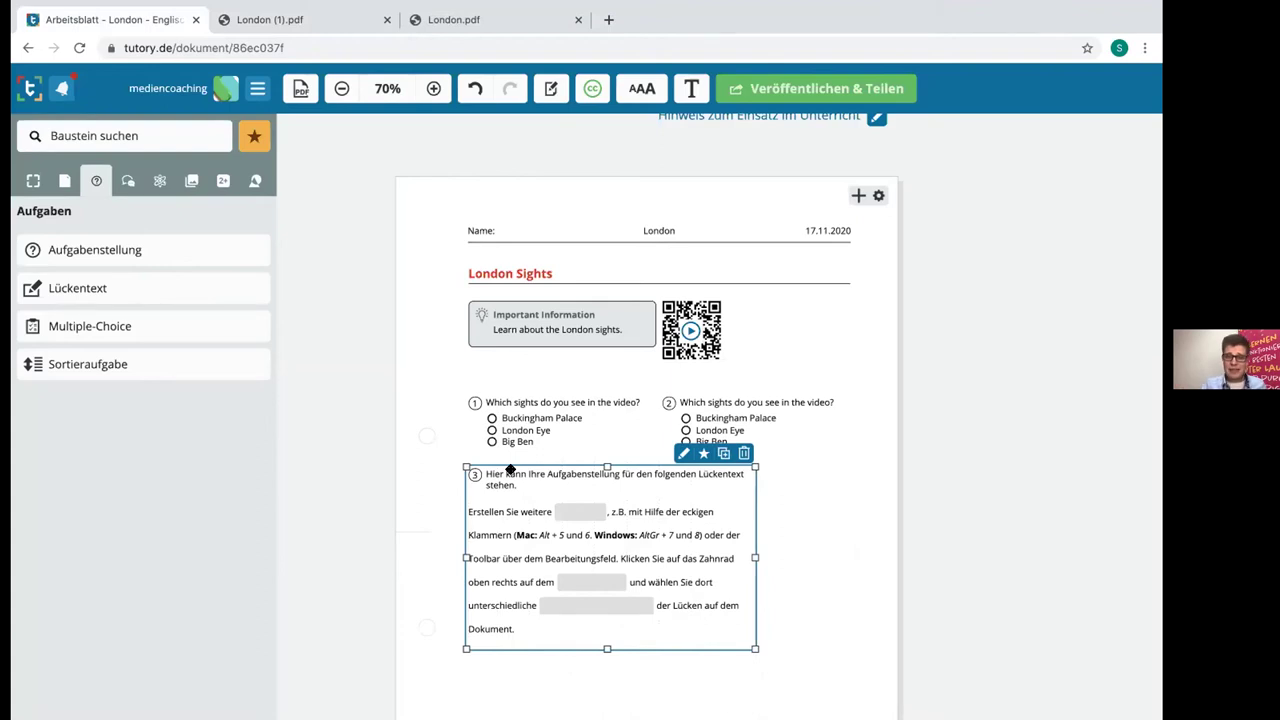
left_click(742, 453)
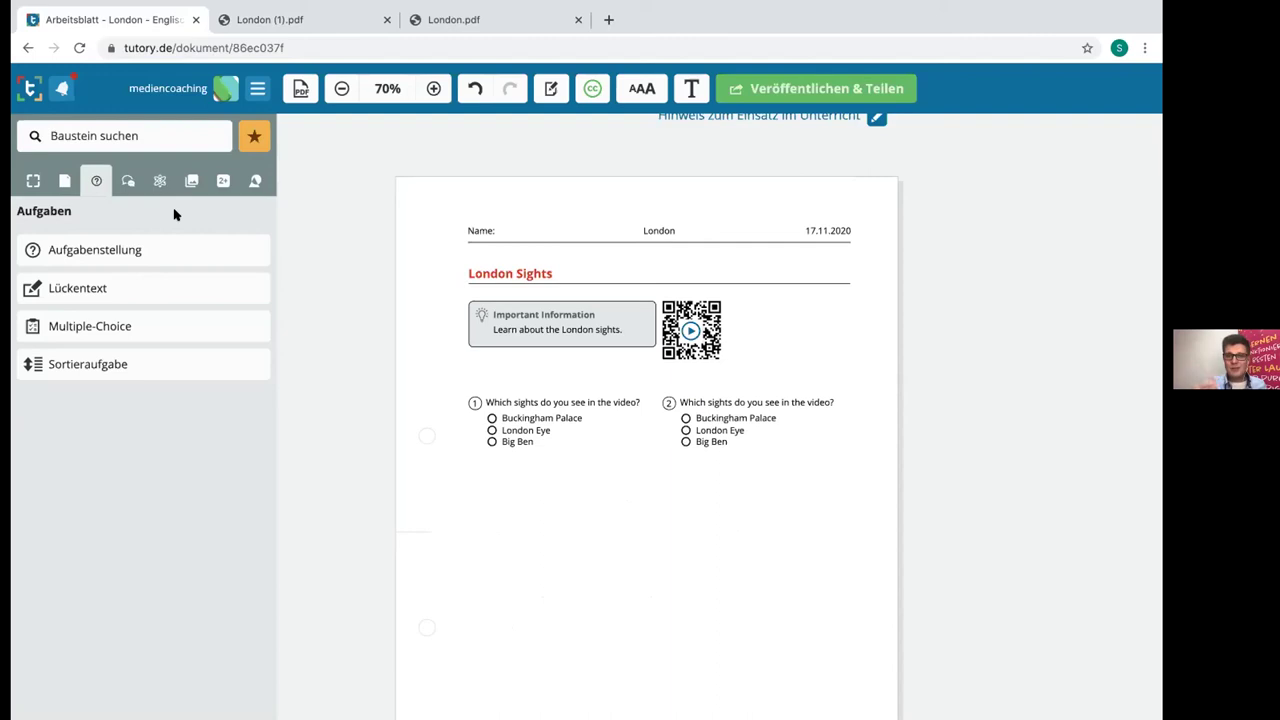
Try a Linien mit Schrift block below the questions, stretched to full page width and made taller, then remove it.
scroll(174, 214, "up", 5)
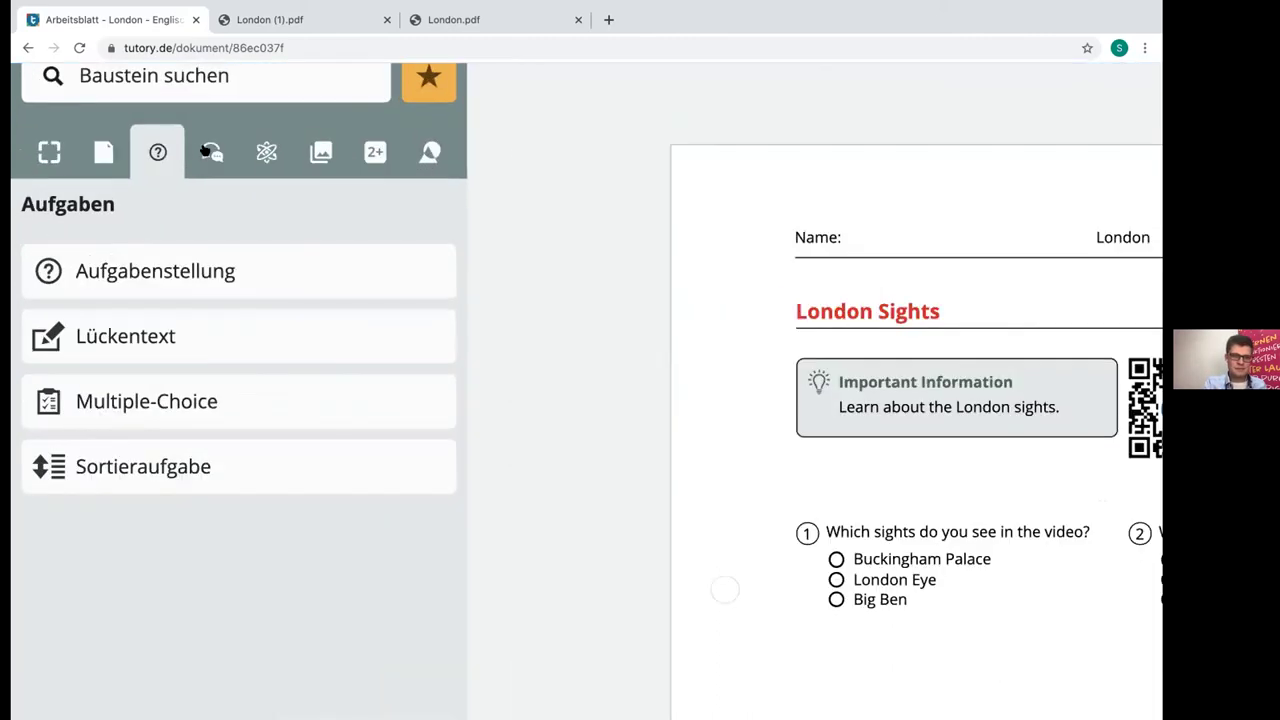
left_click(207, 151)
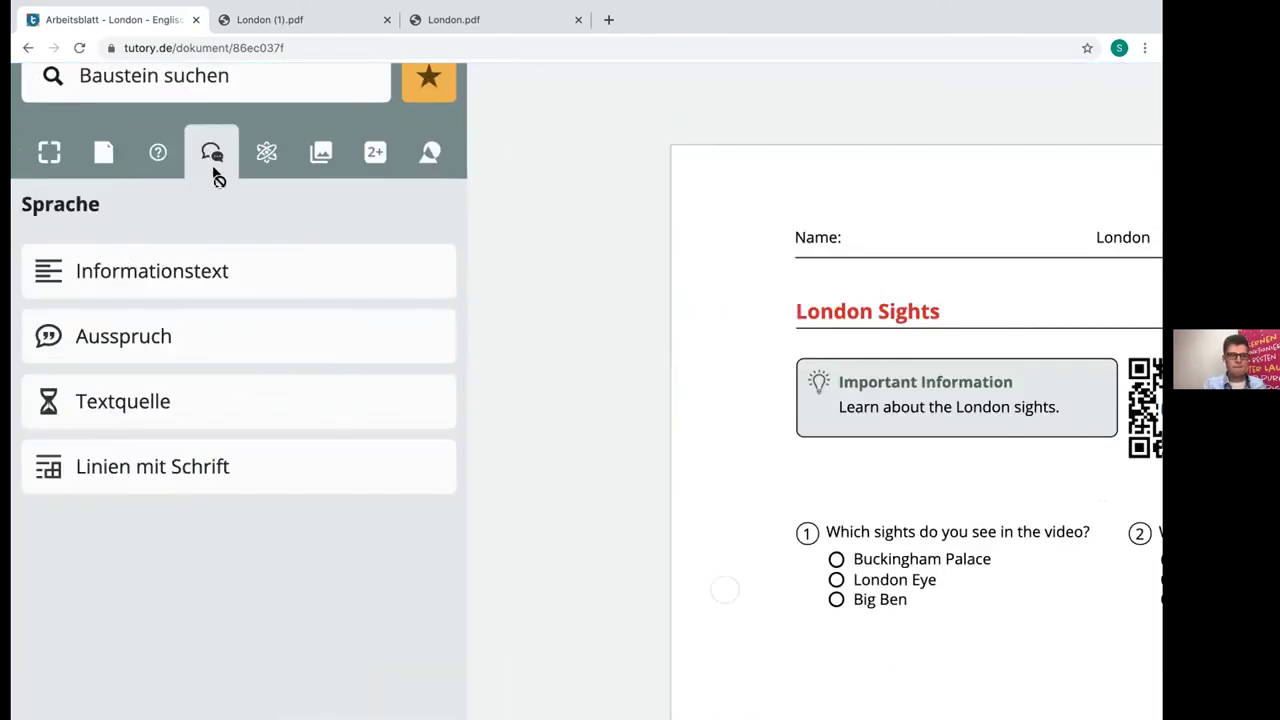
mouse_move(316, 332)
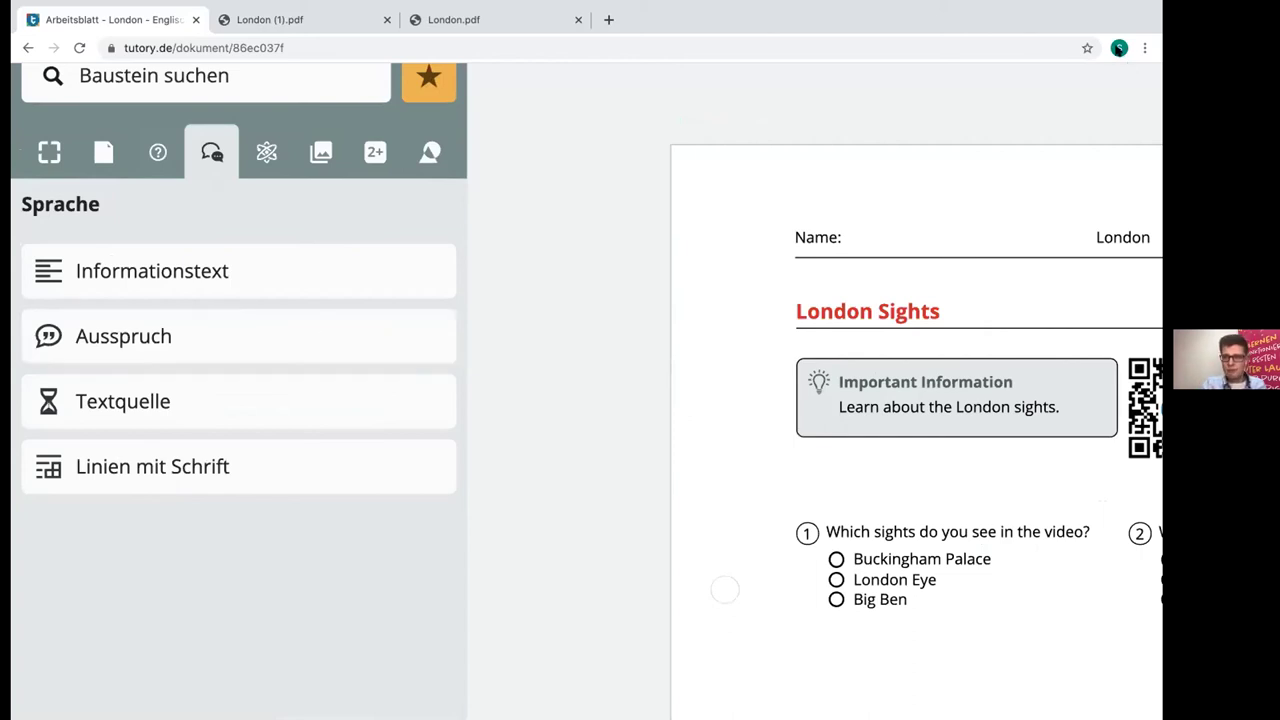
mouse_move(386, 333)
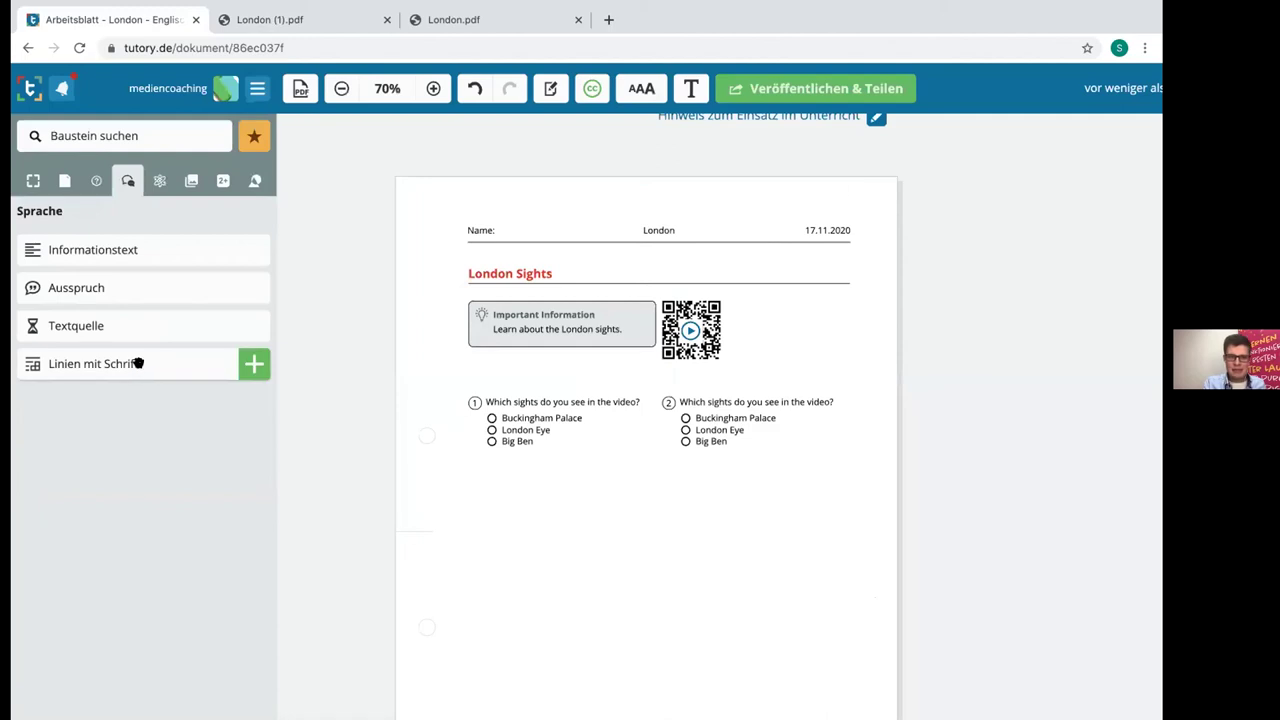
left_click_drag(232, 466, 979, 690)
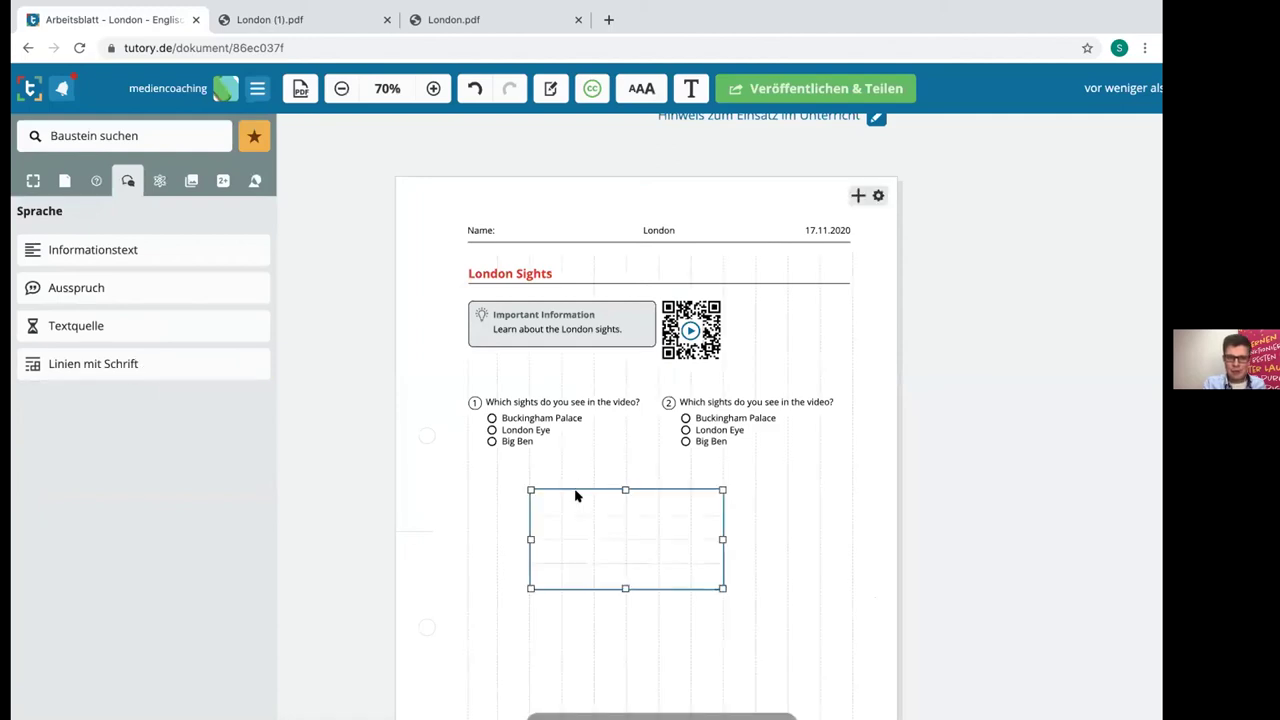
left_click_drag(575, 495, 534, 483)
left_click_drag(655, 528, 872, 527)
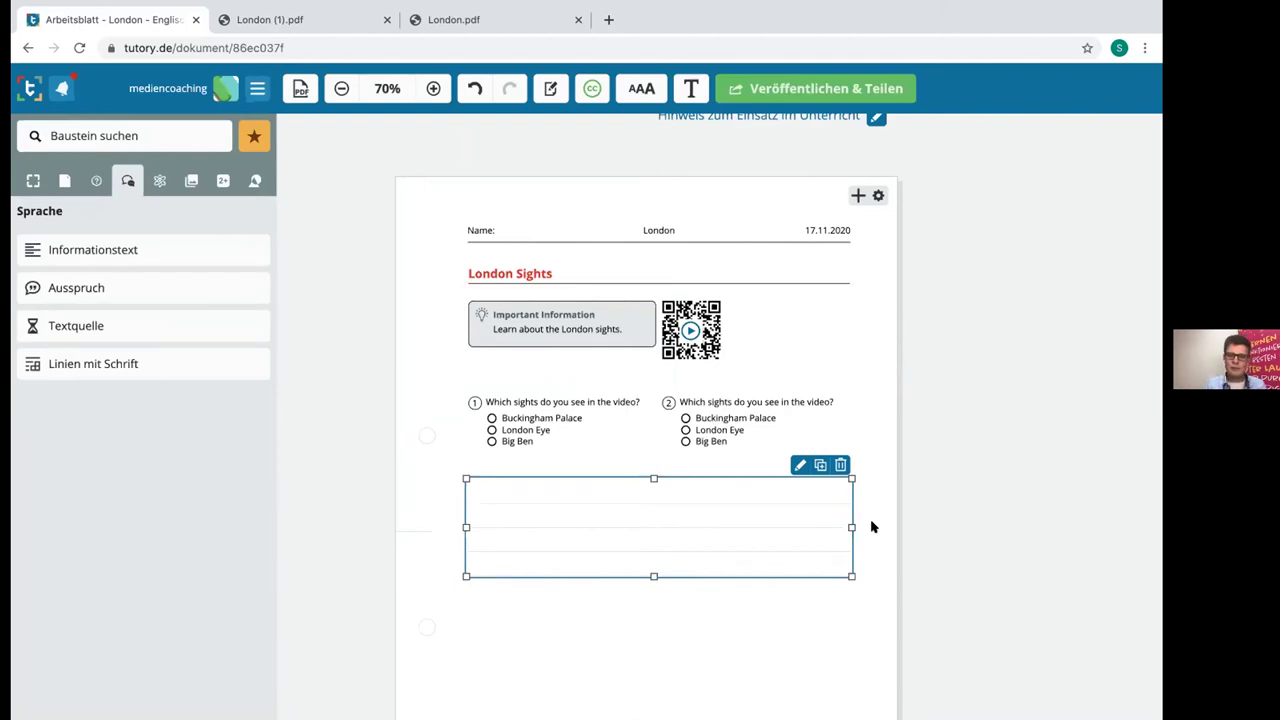
left_click_drag(653, 577, 638, 666)
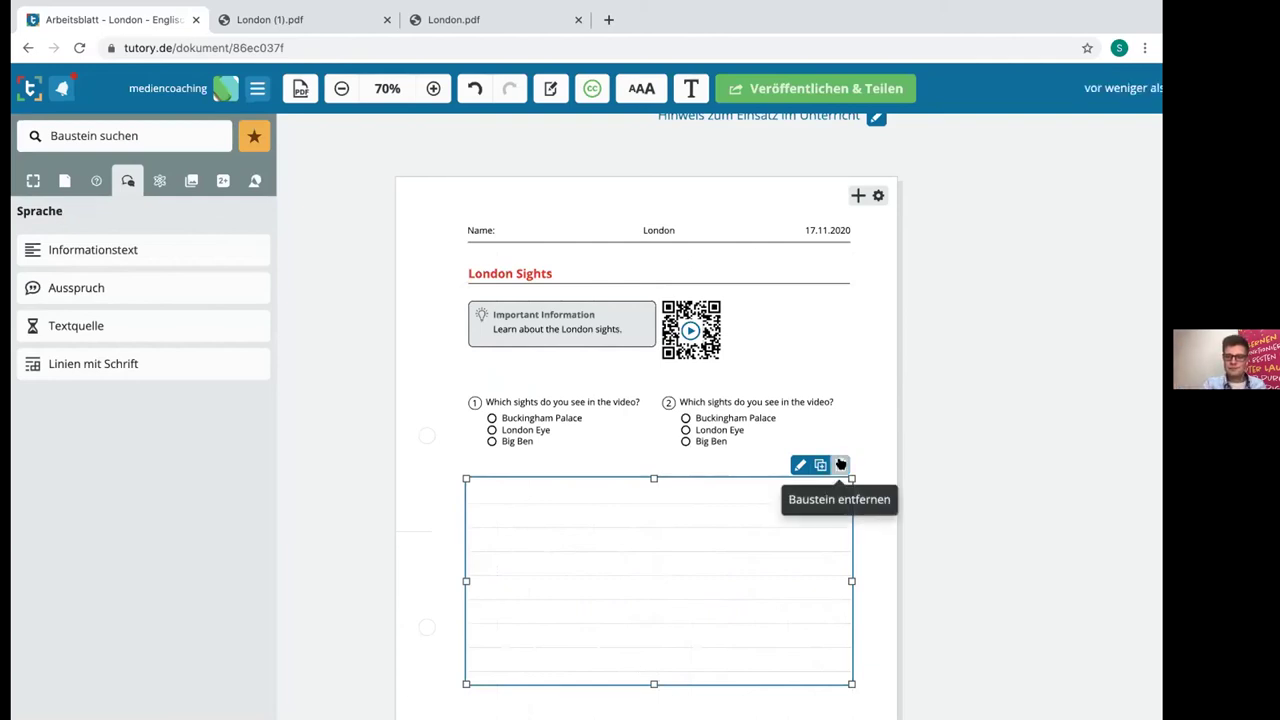
left_click(840, 465)
Look through the maths and media blocks and try an empty Bild block below the questions, then remove it.
left_click(160, 181)
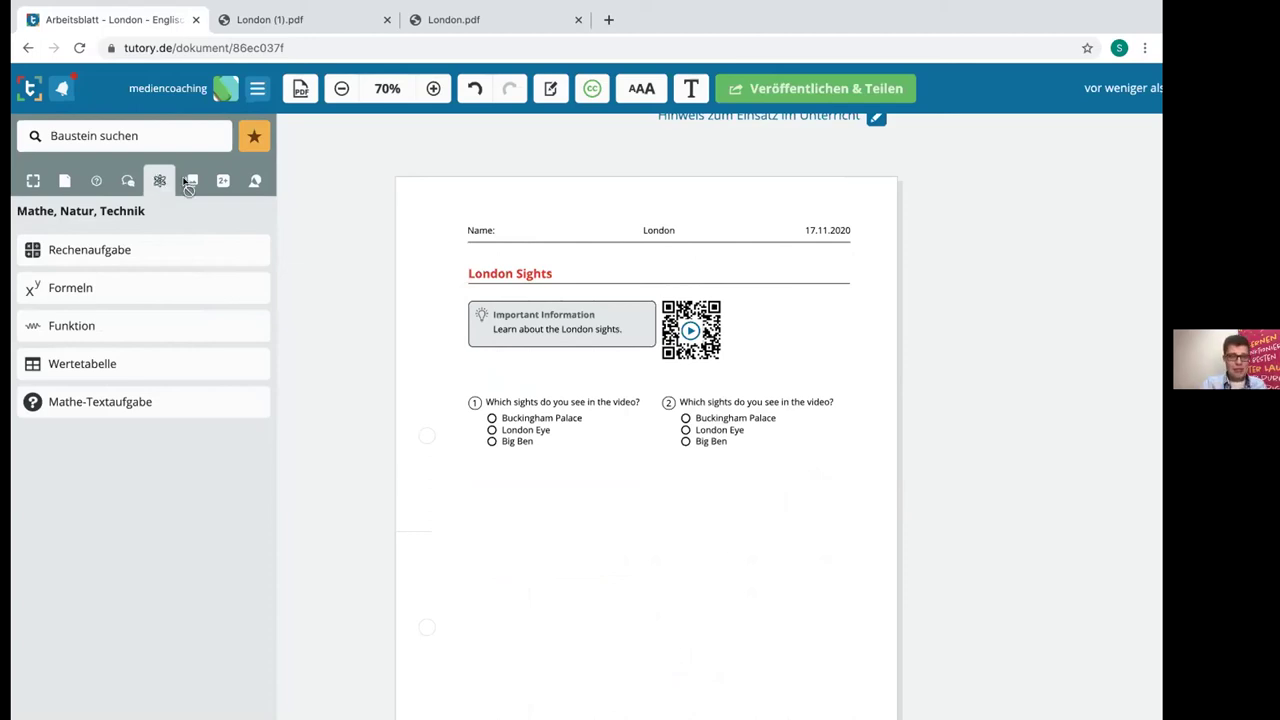
left_click(189, 184)
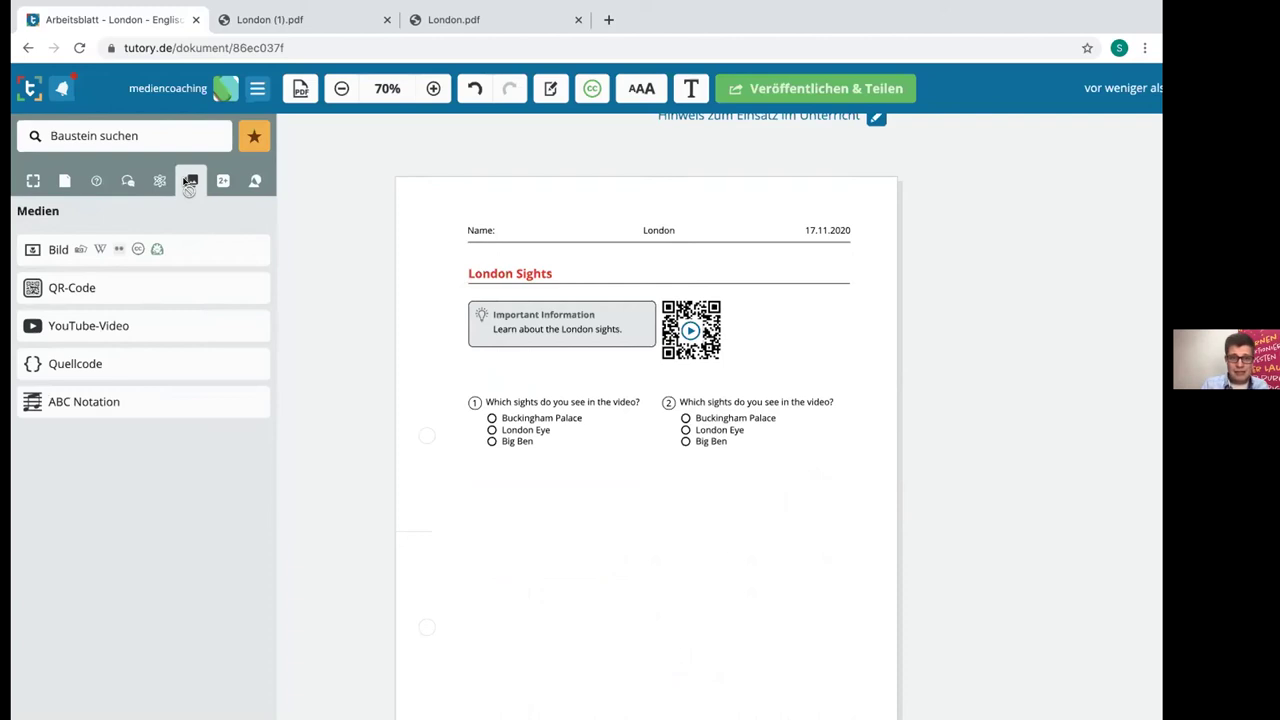
mouse_move(190, 249)
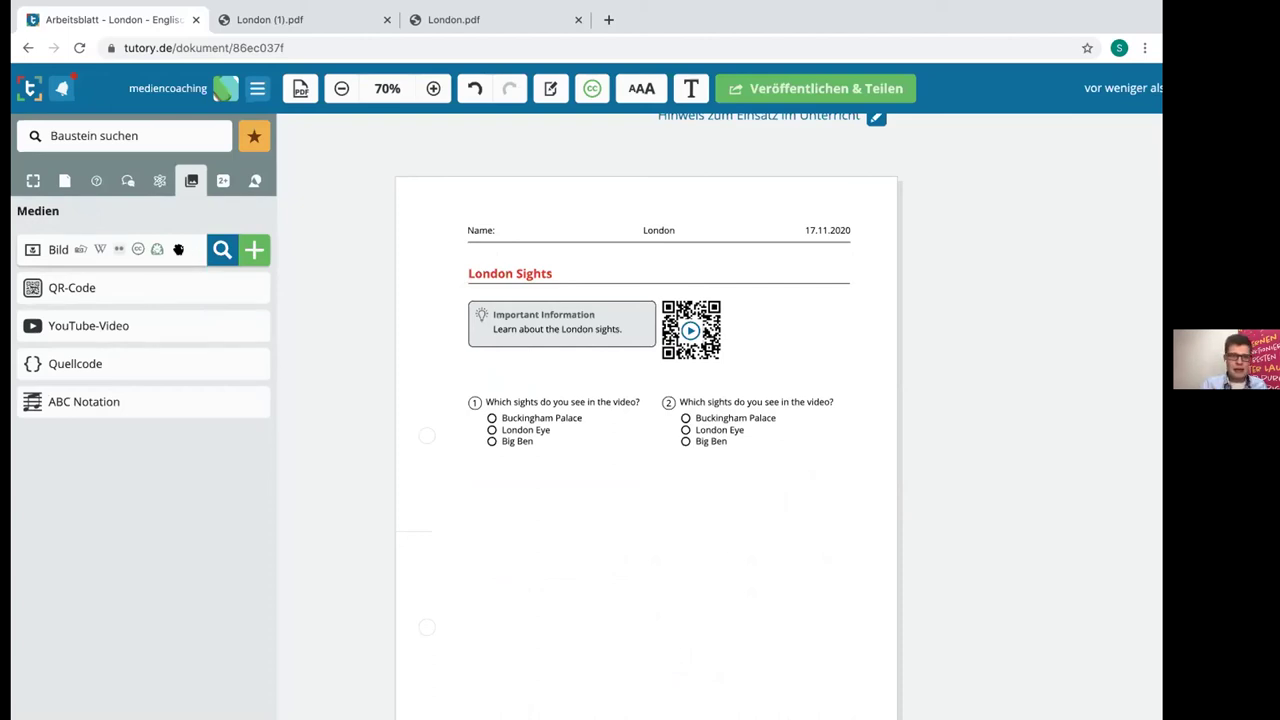
left_click_drag(178, 249, 688, 524)
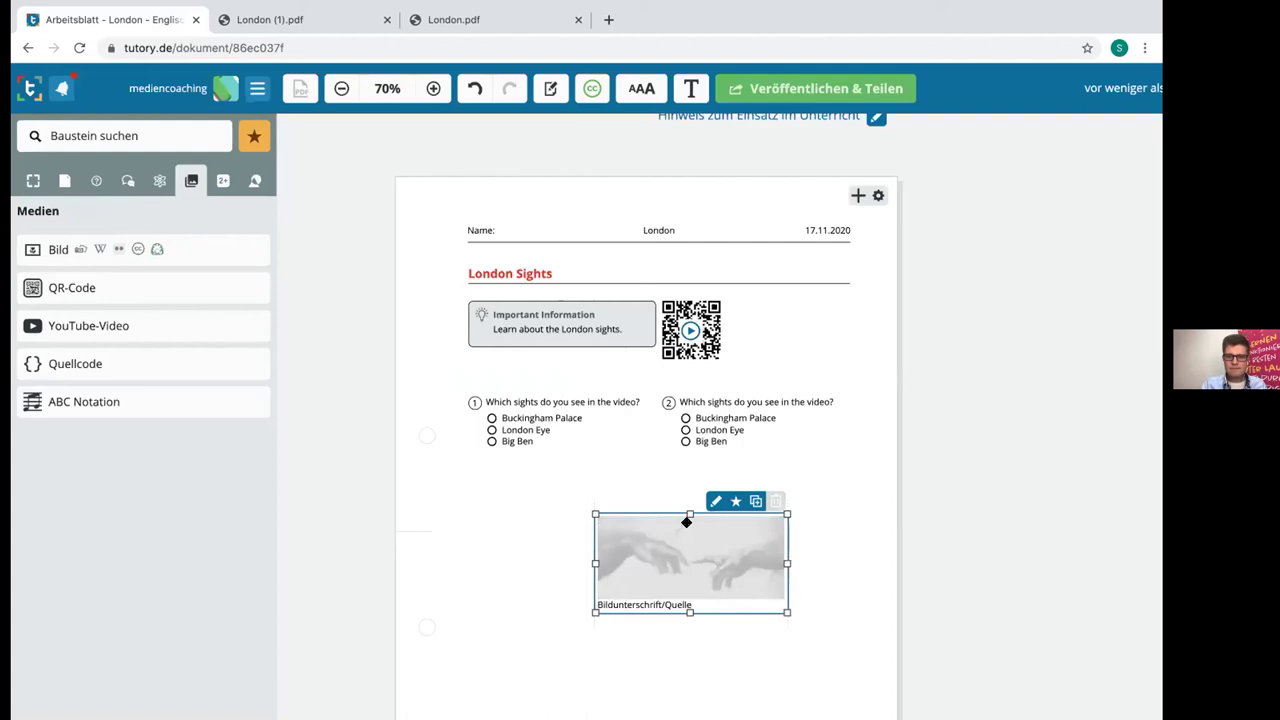
left_click(776, 501)
Open the image search for the Bild block and search for "london".
mouse_move(222, 251)
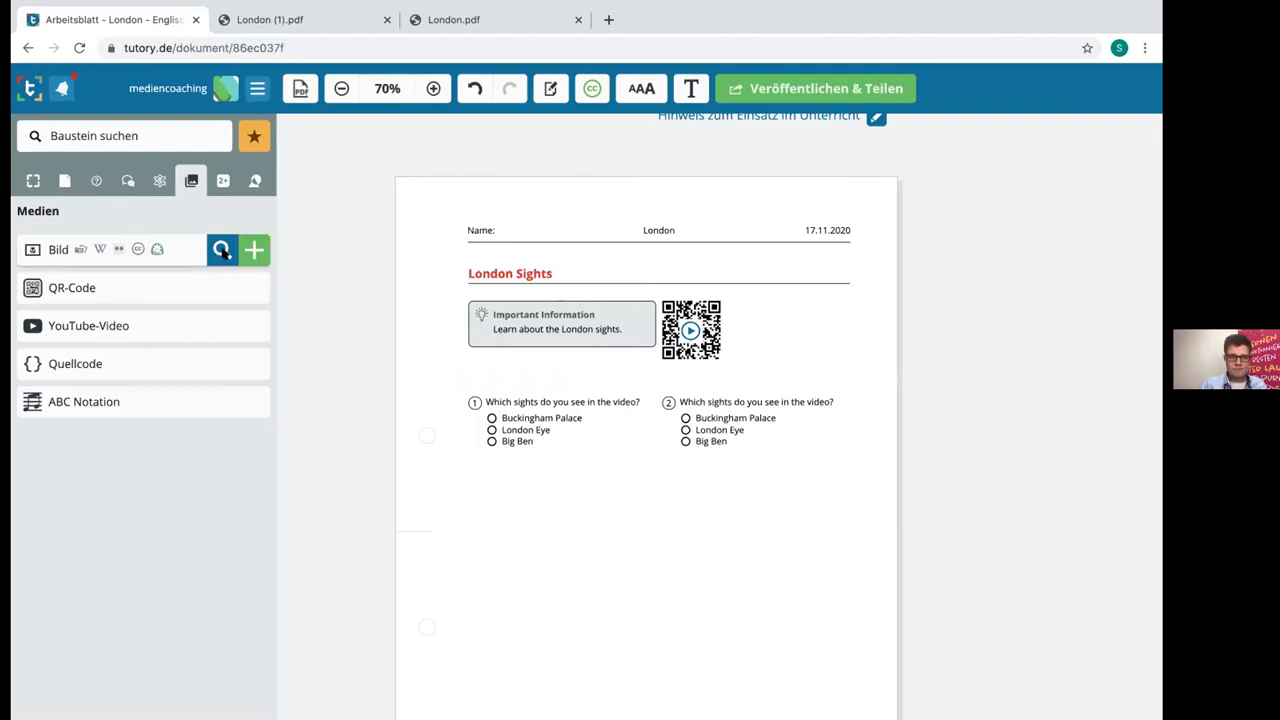
left_click(222, 251)
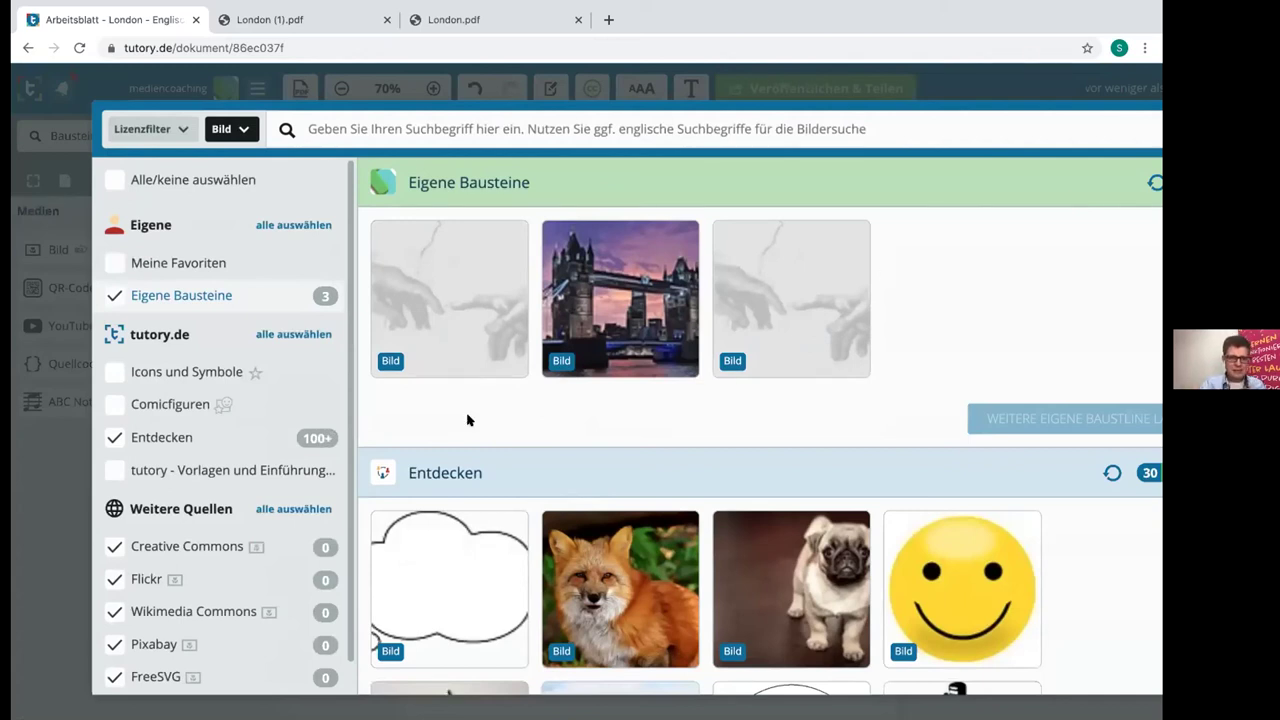
scroll(278, 577, "down", 1)
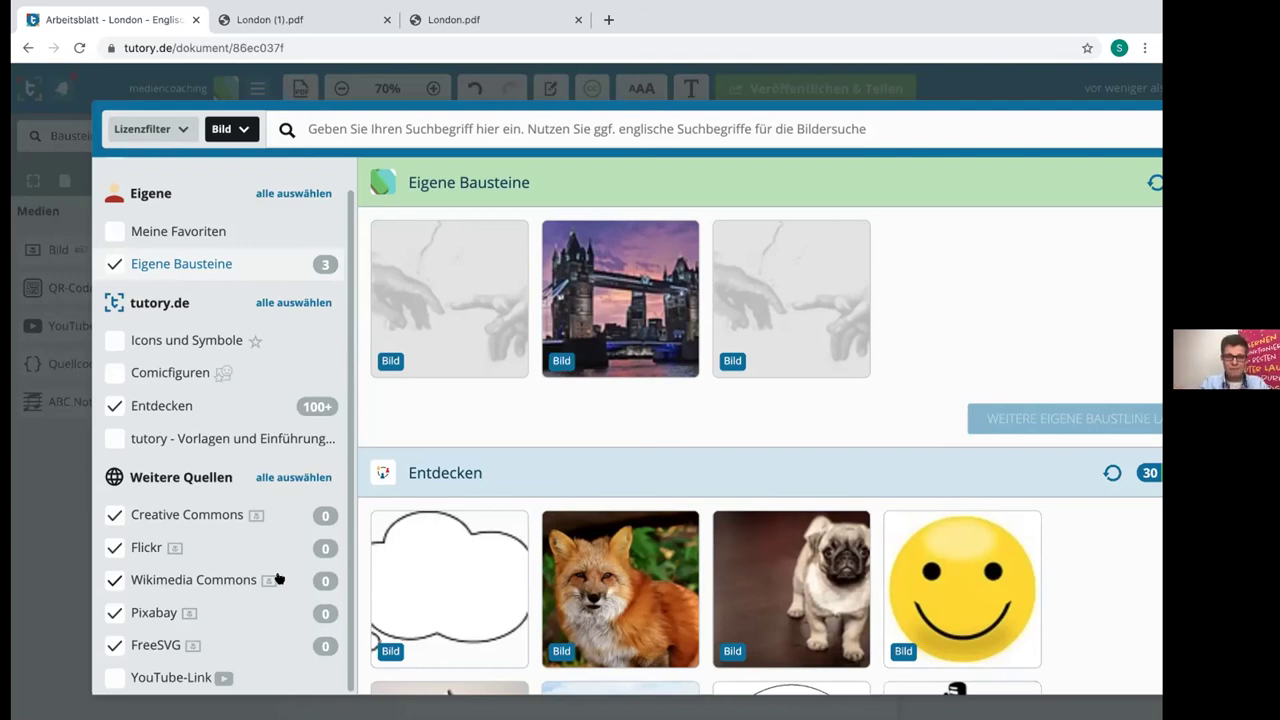
left_click(346, 141)
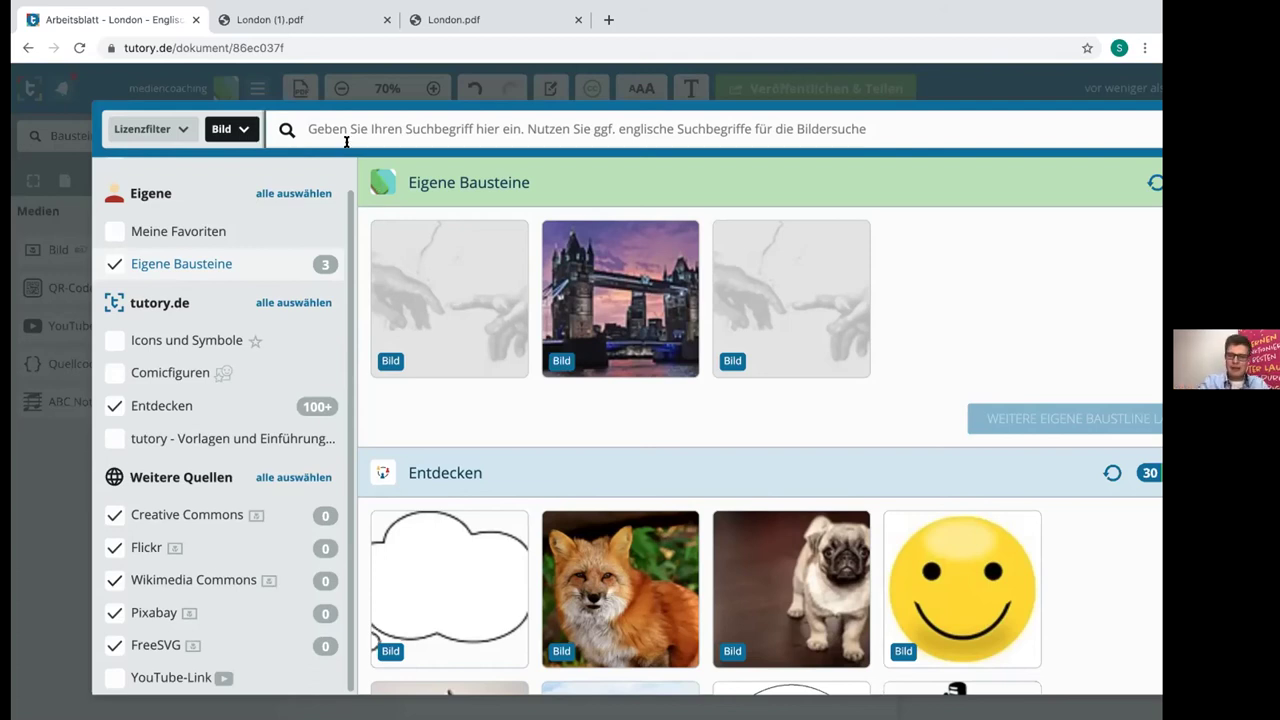
type("london")
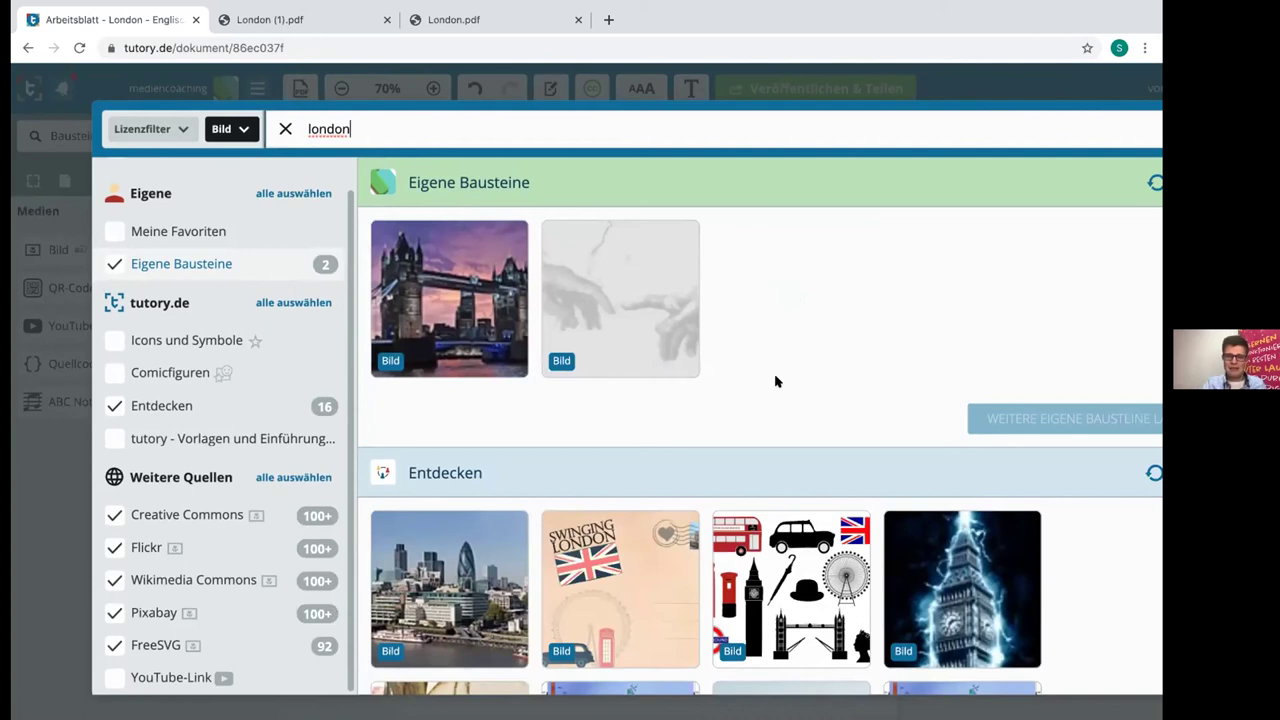
Look through the London image results from Entdecken, Creative Commons and Flickr.
scroll(776, 381, "down", 3)
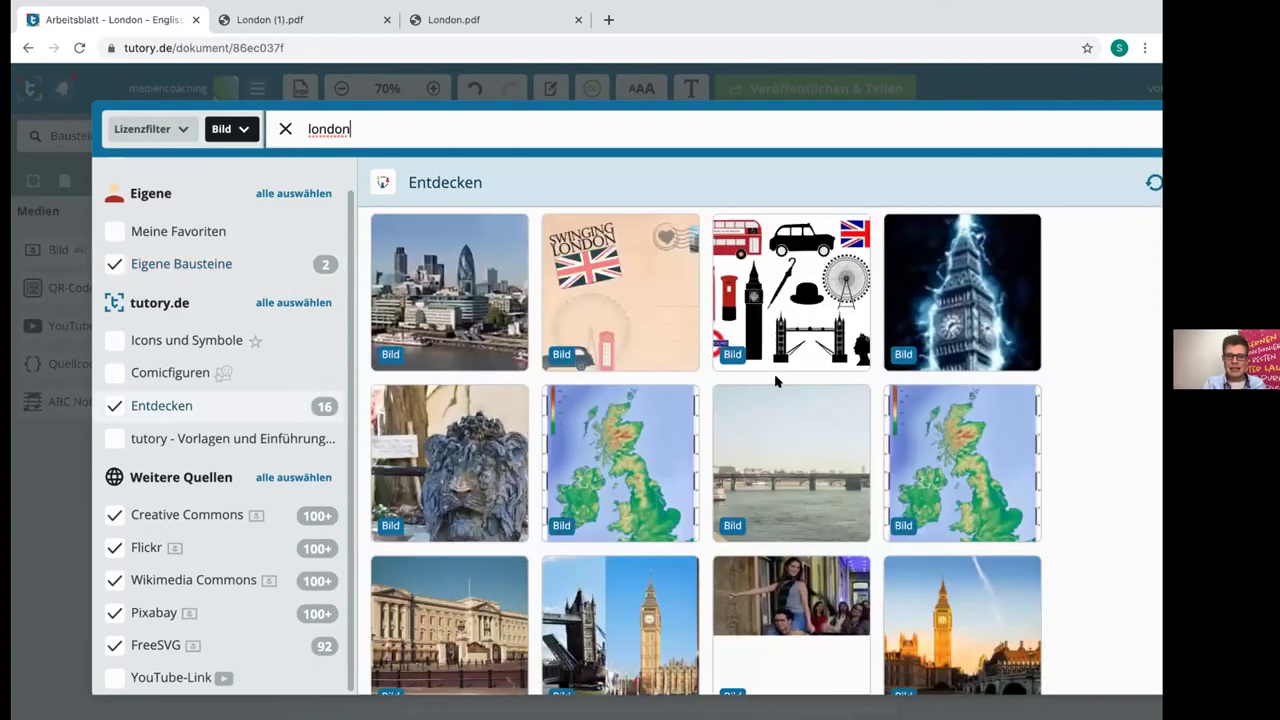
scroll(776, 381, "down", 6)
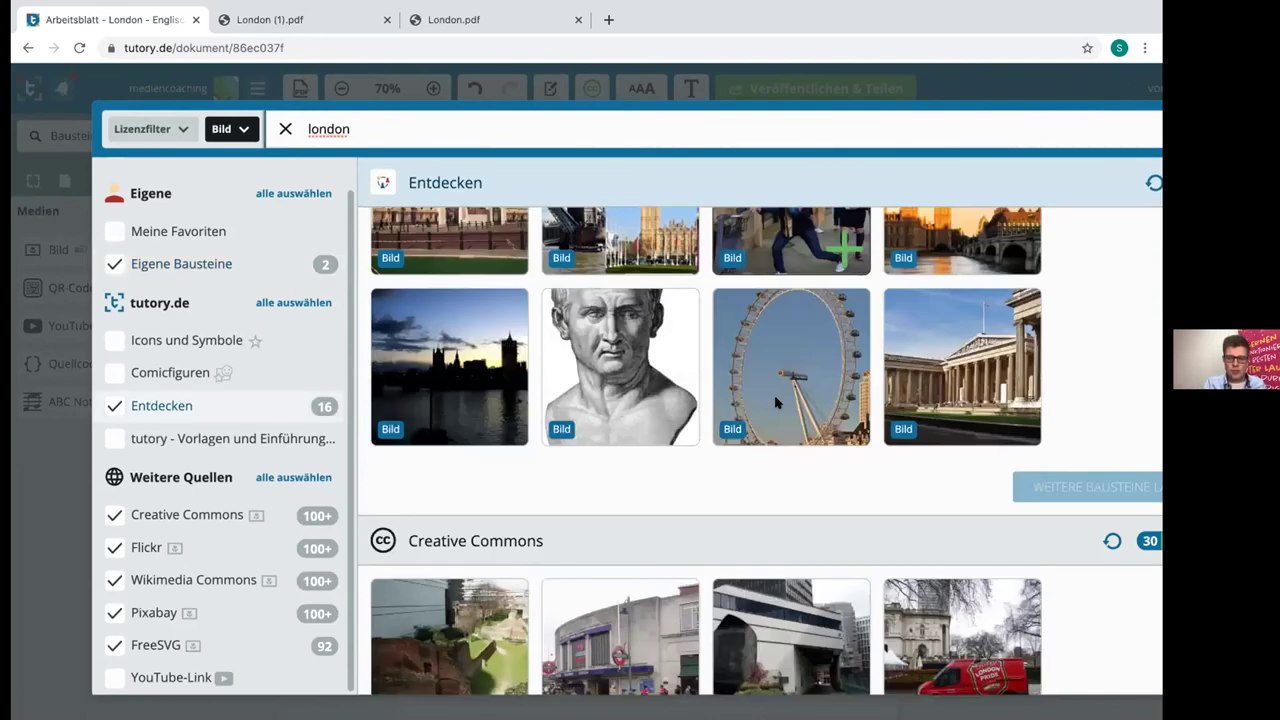
scroll(776, 400, "down", 1)
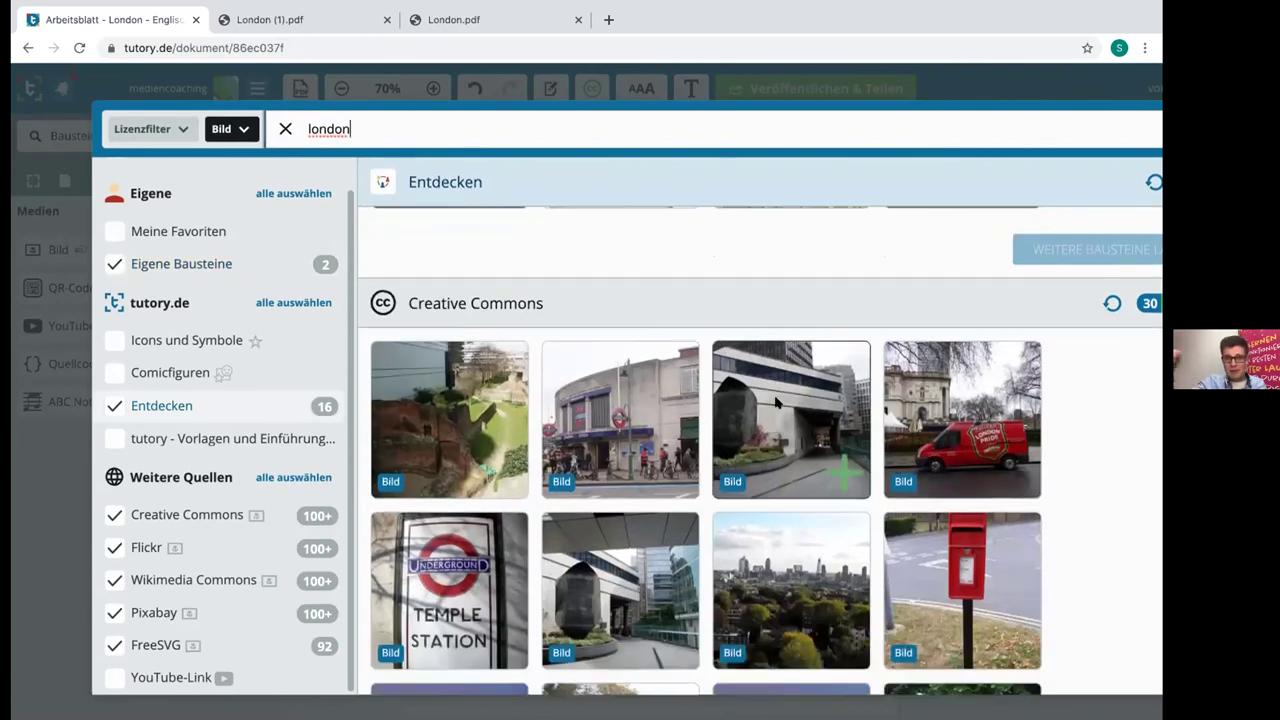
scroll(778, 545, "down", 3)
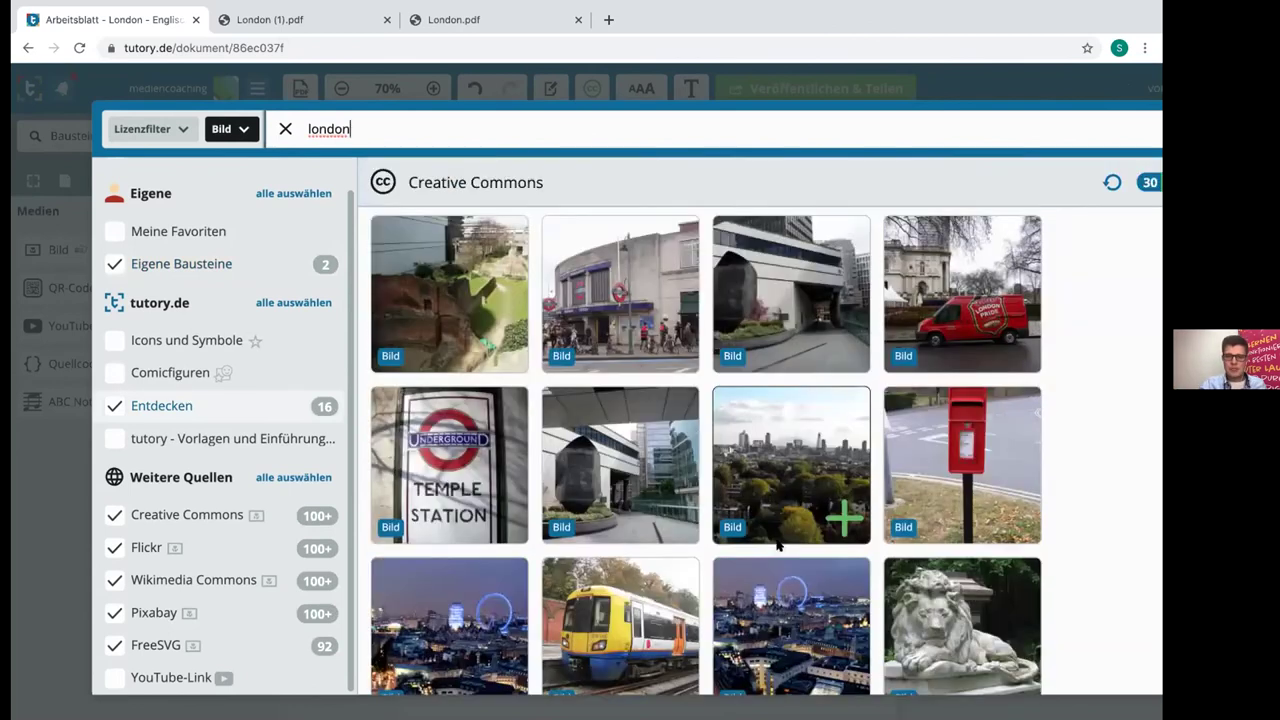
scroll(778, 545, "down", 5)
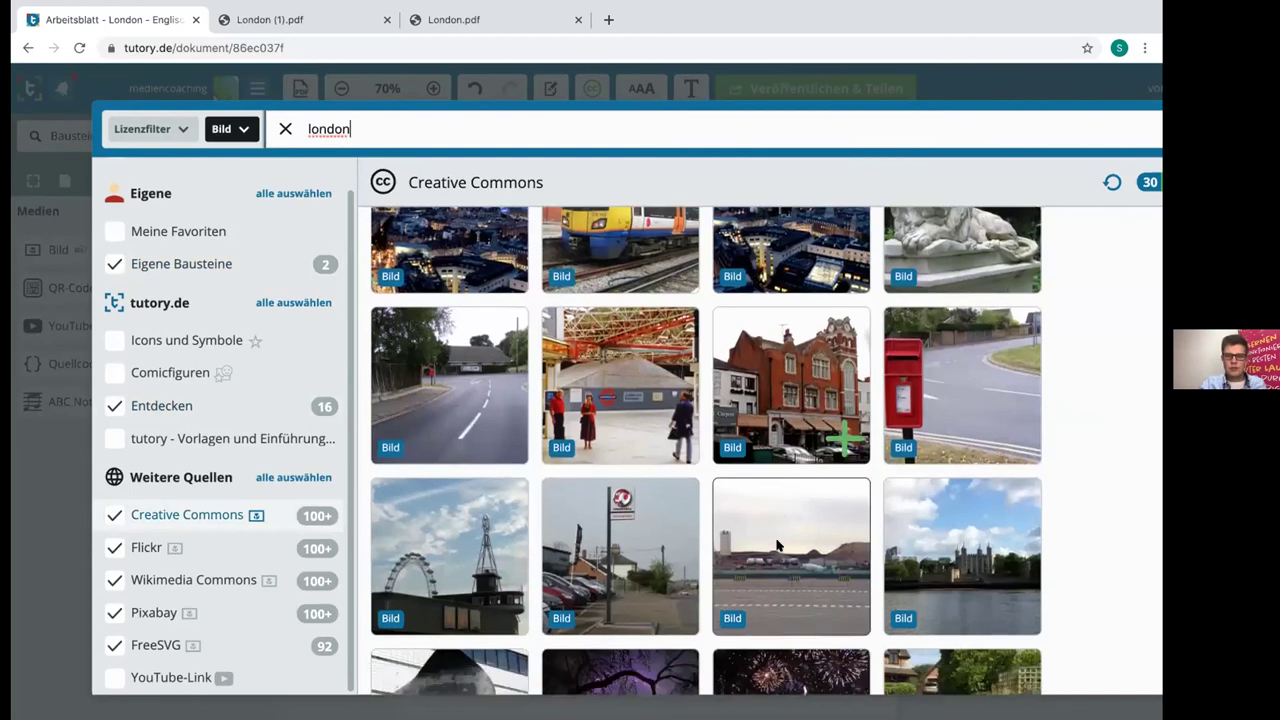
scroll(778, 545, "down", 6)
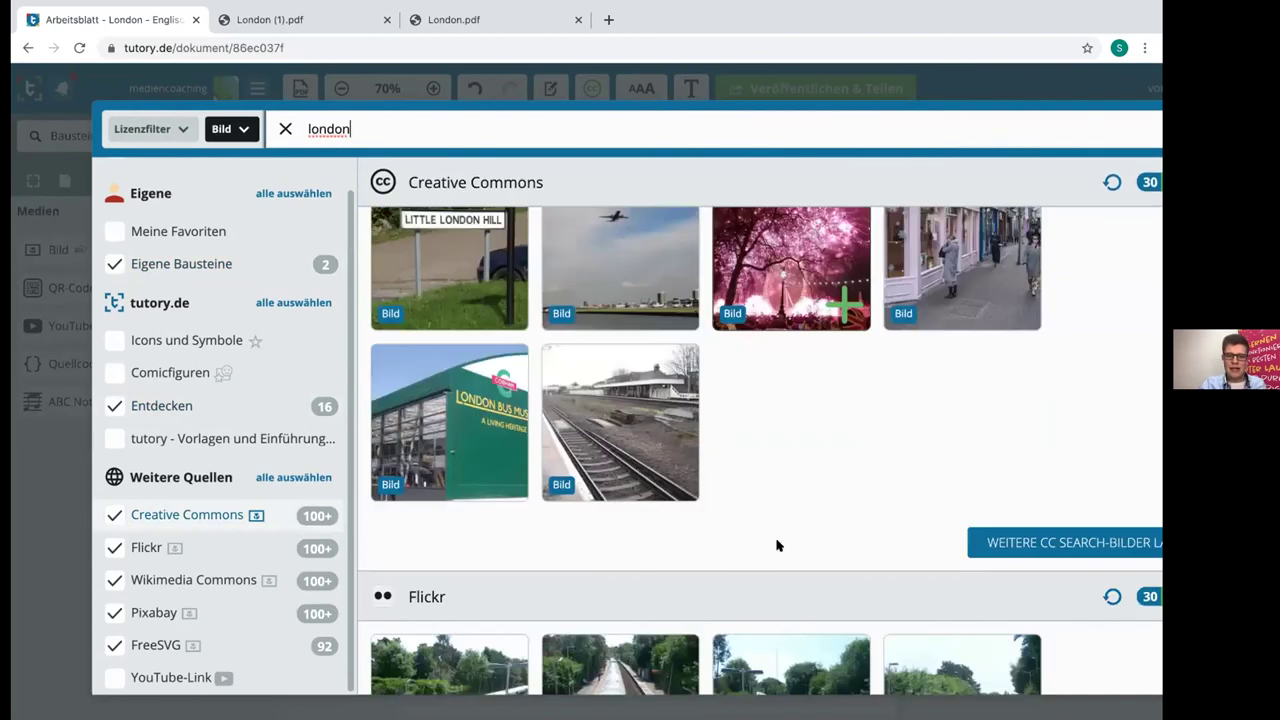
scroll(778, 545, "down", 9)
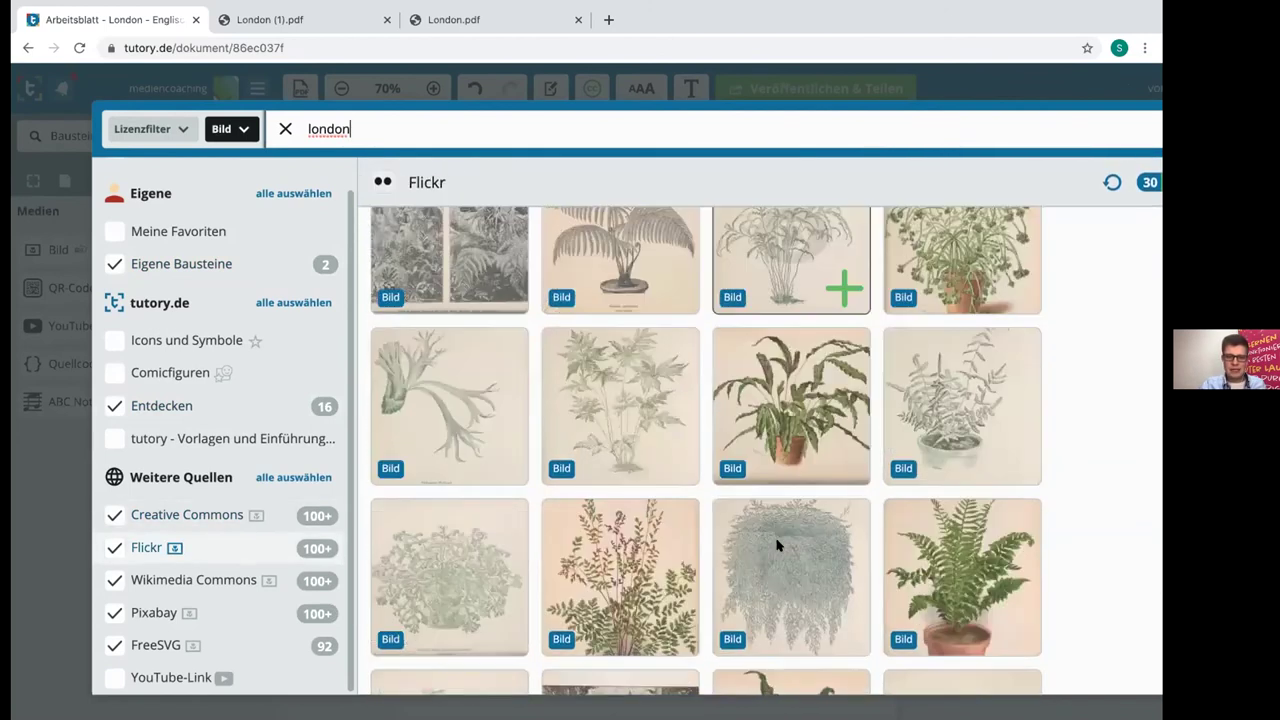
scroll(778, 545, "down", 1)
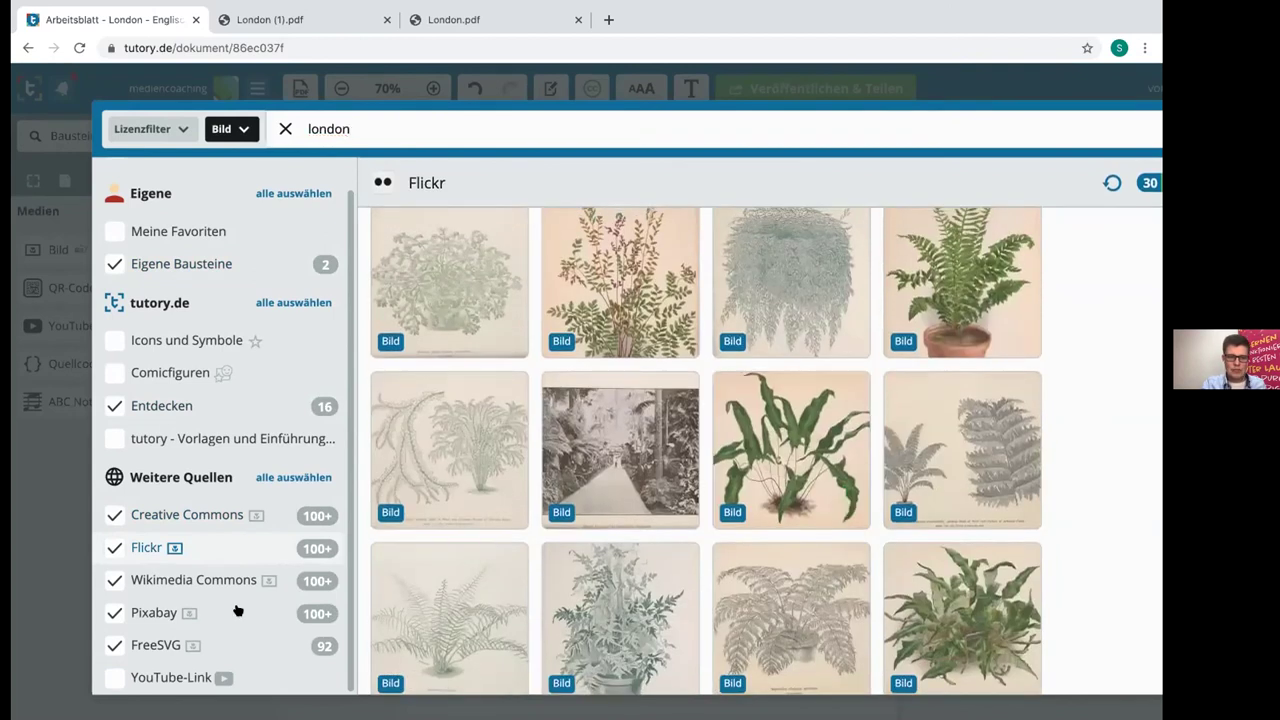
Go to the Pixabay results and insert the sunset picture of Big Ben and the bridge into the worksheet.
left_click(215, 585)
left_click(154, 612)
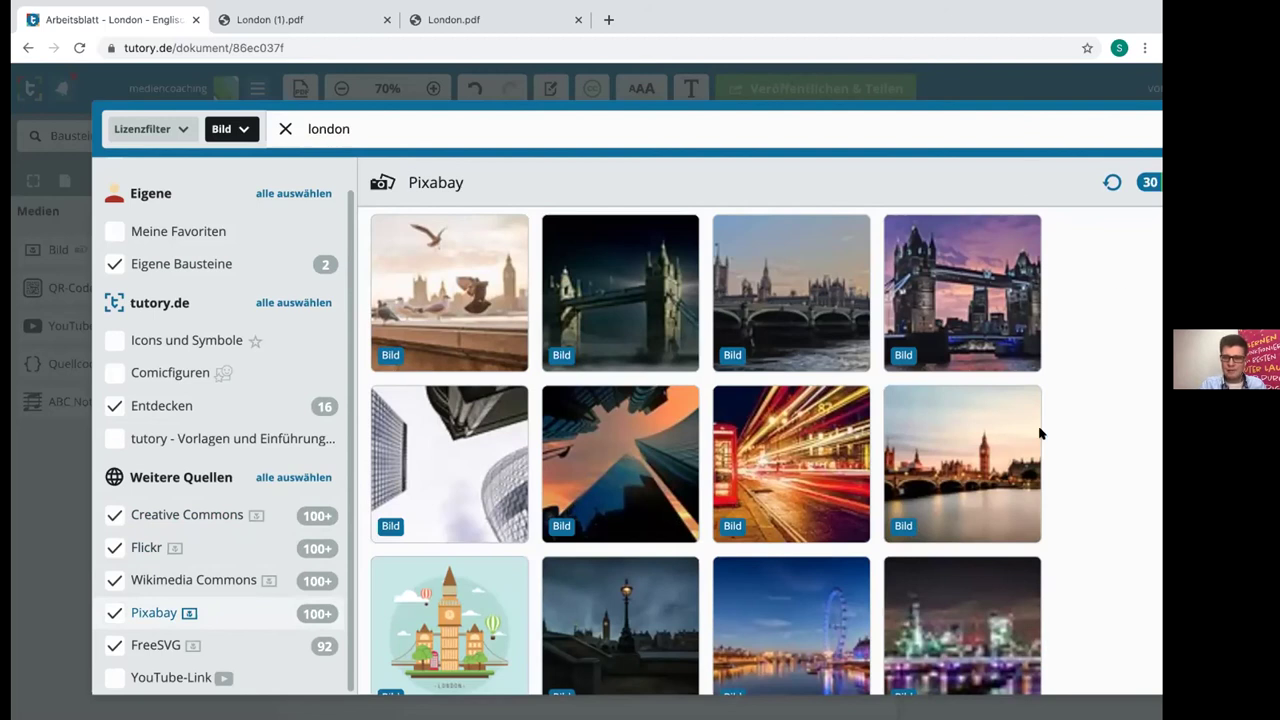
left_click(1007, 518)
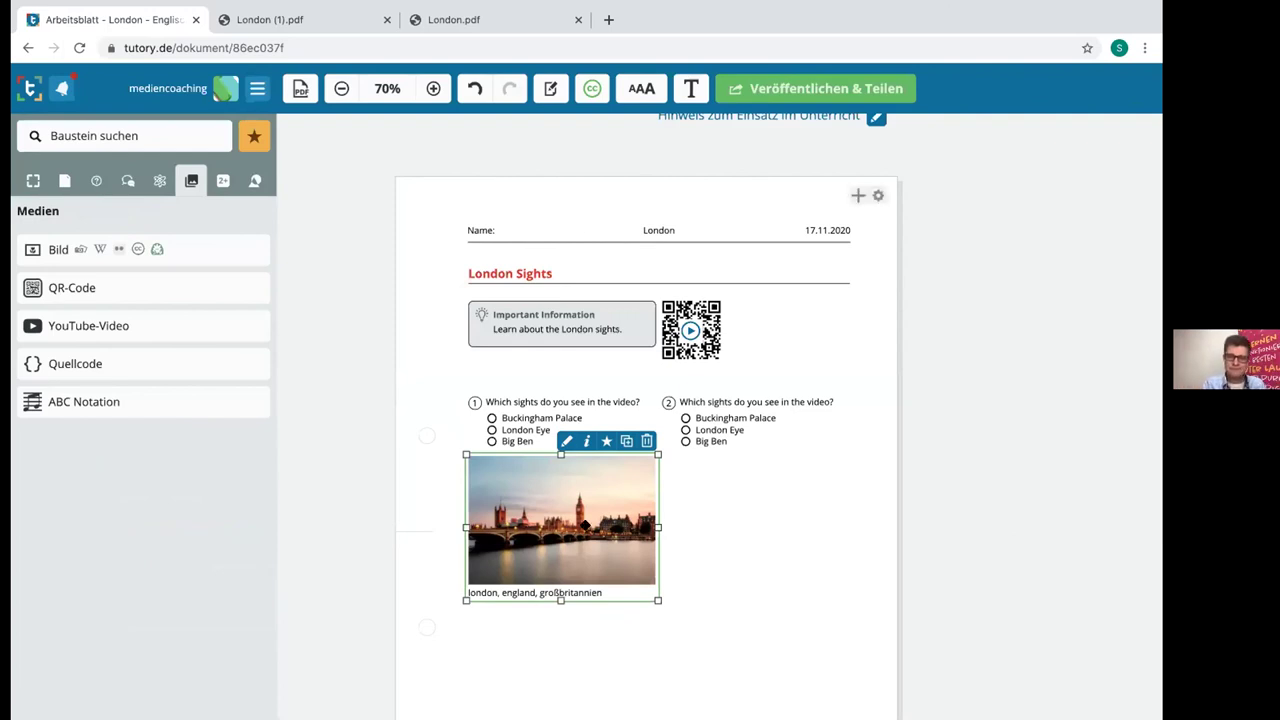
Delete the London picture's caption and slightly adjust the picture's zoom within its frame.
left_click(567, 440)
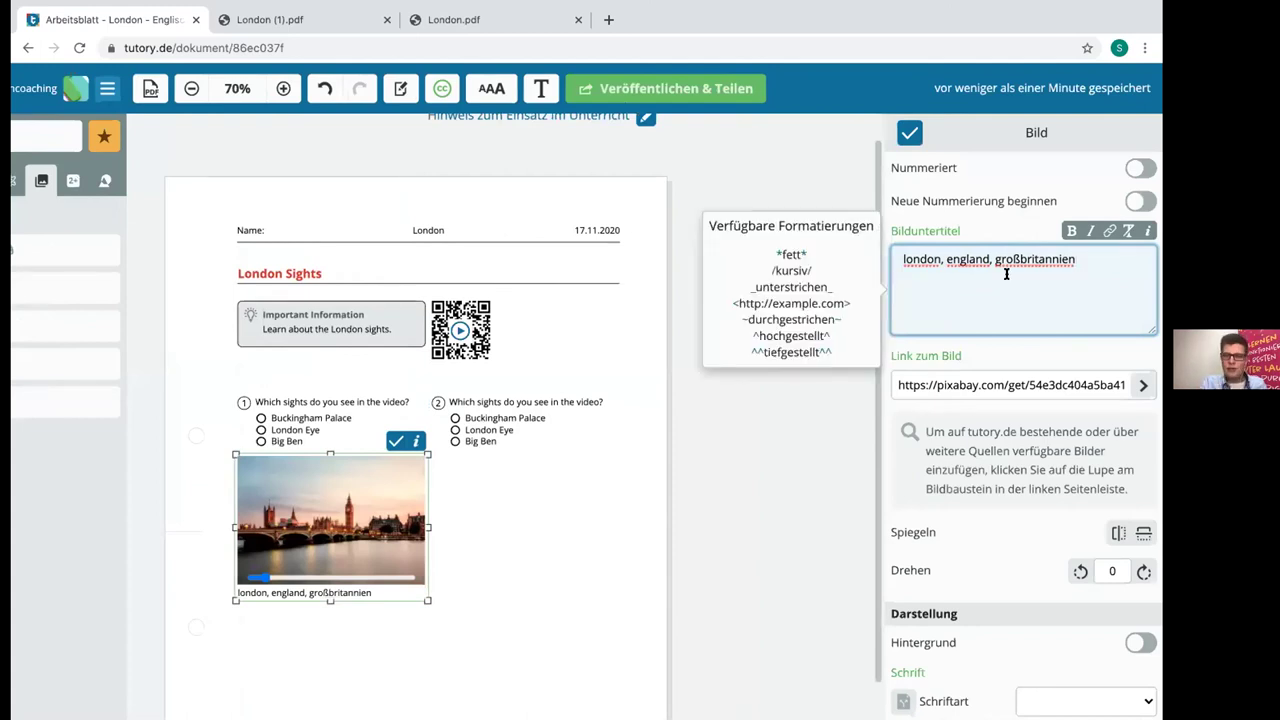
key("ctrl+a")
key("BackSpace")
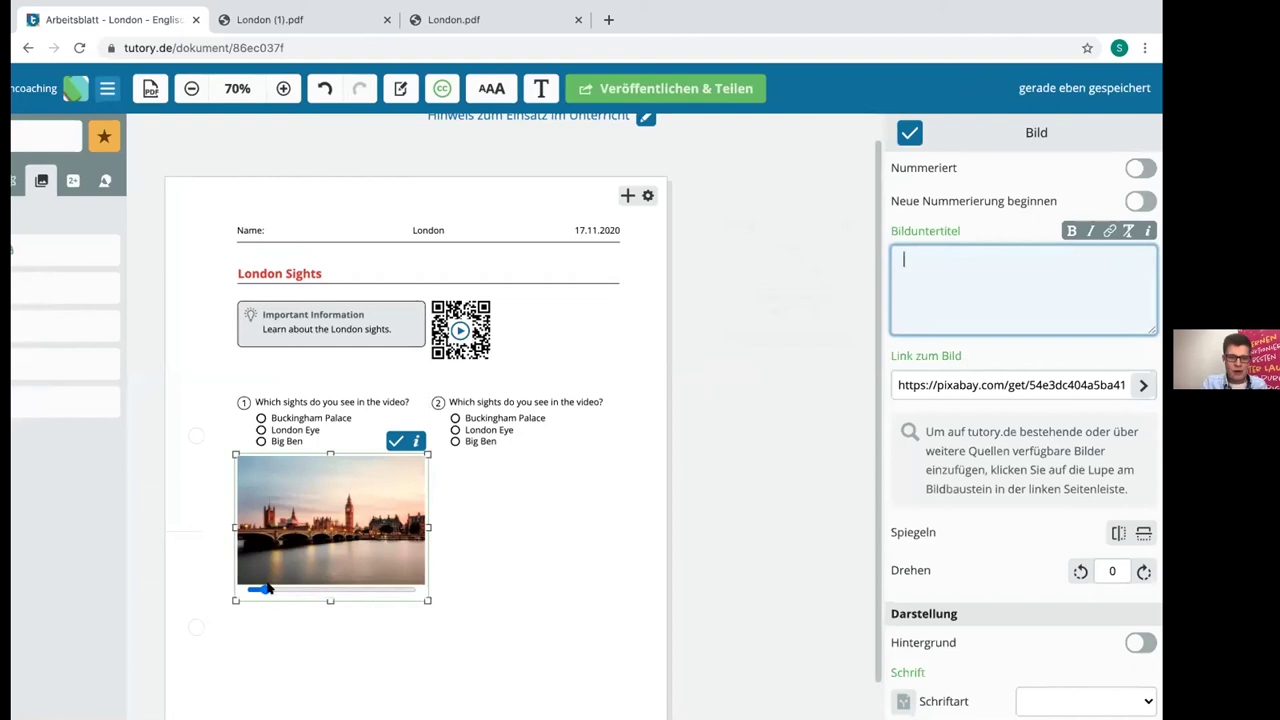
left_click_drag(266, 589, 265, 589)
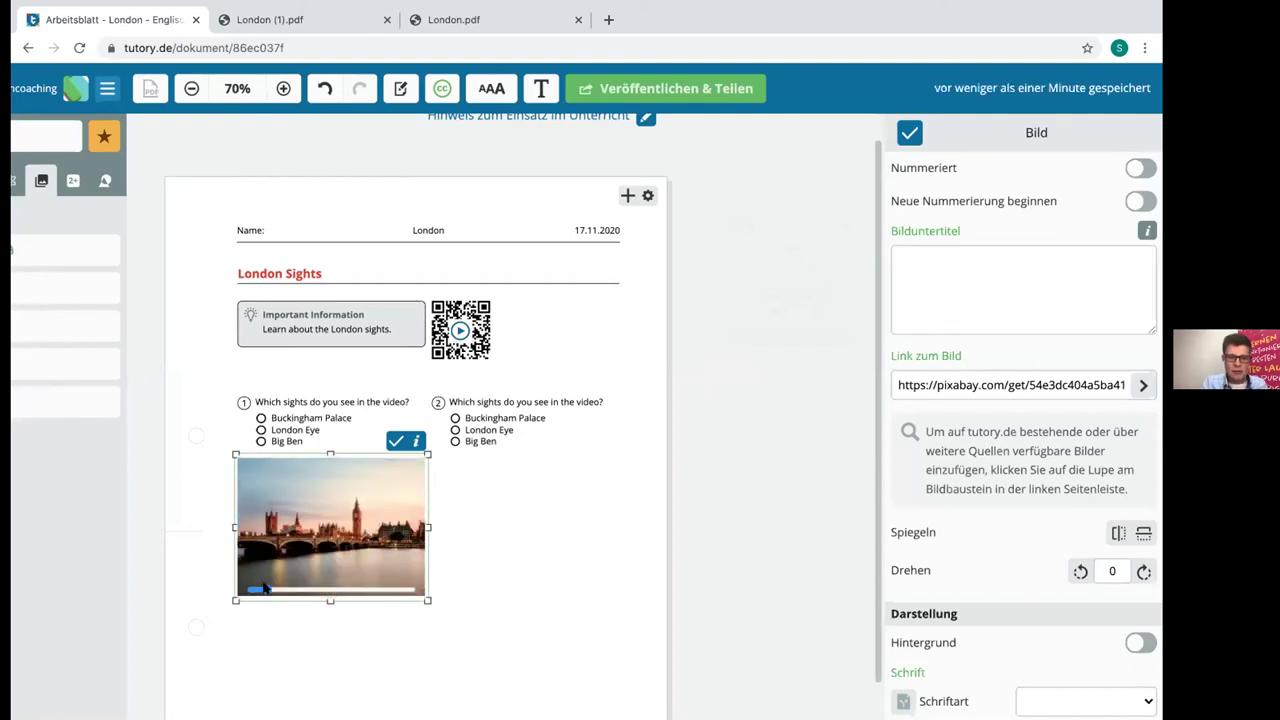
left_click(909, 129)
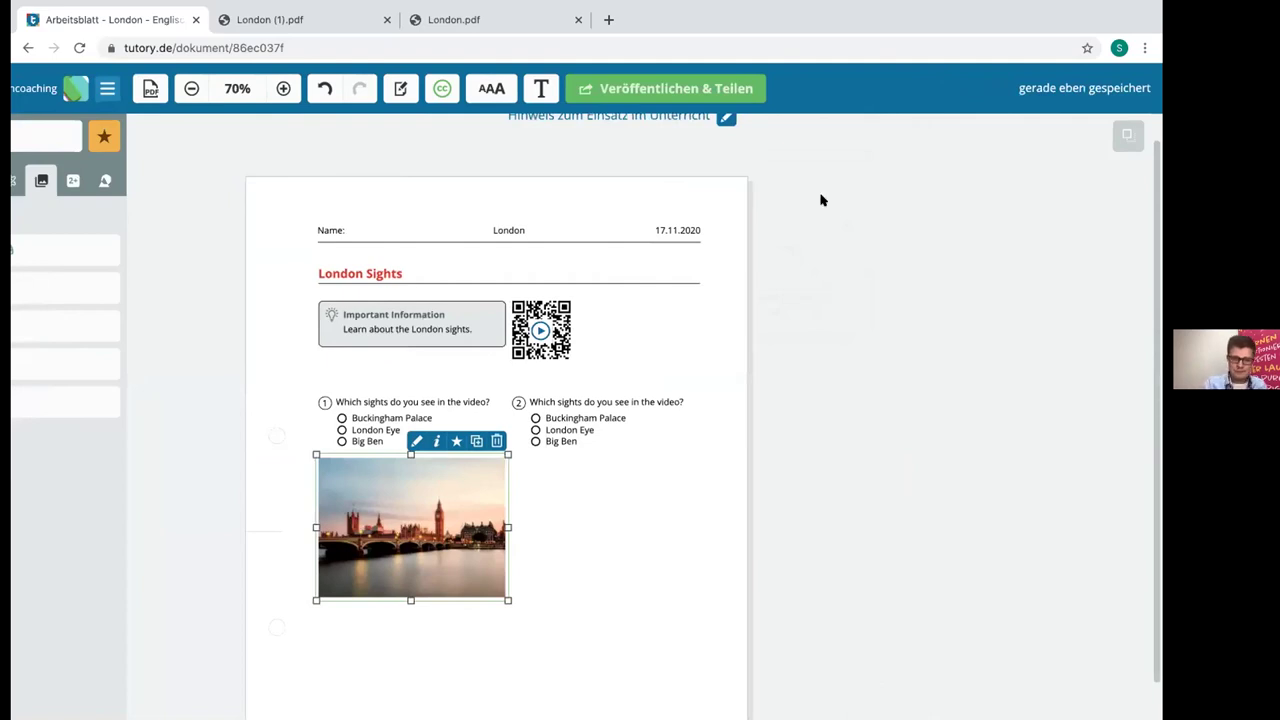
Rearrange the page with the picture below the information box, a single Multiple-Choice question beneath it, and the QR code beside the picture.
left_click_drag(603, 466, 417, 549)
left_click_drag(583, 438, 360, 428)
left_click_drag(560, 437, 362, 428)
scroll(520, 548, "down", 2)
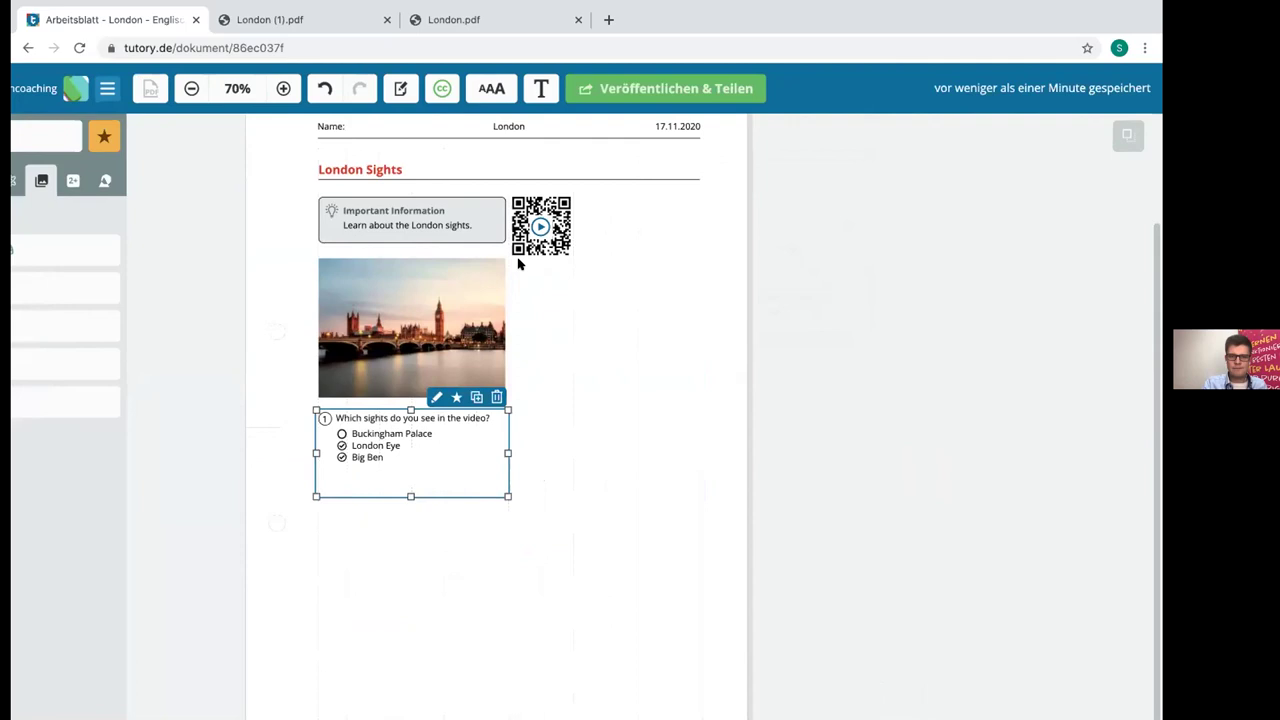
left_click_drag(533, 240, 597, 347)
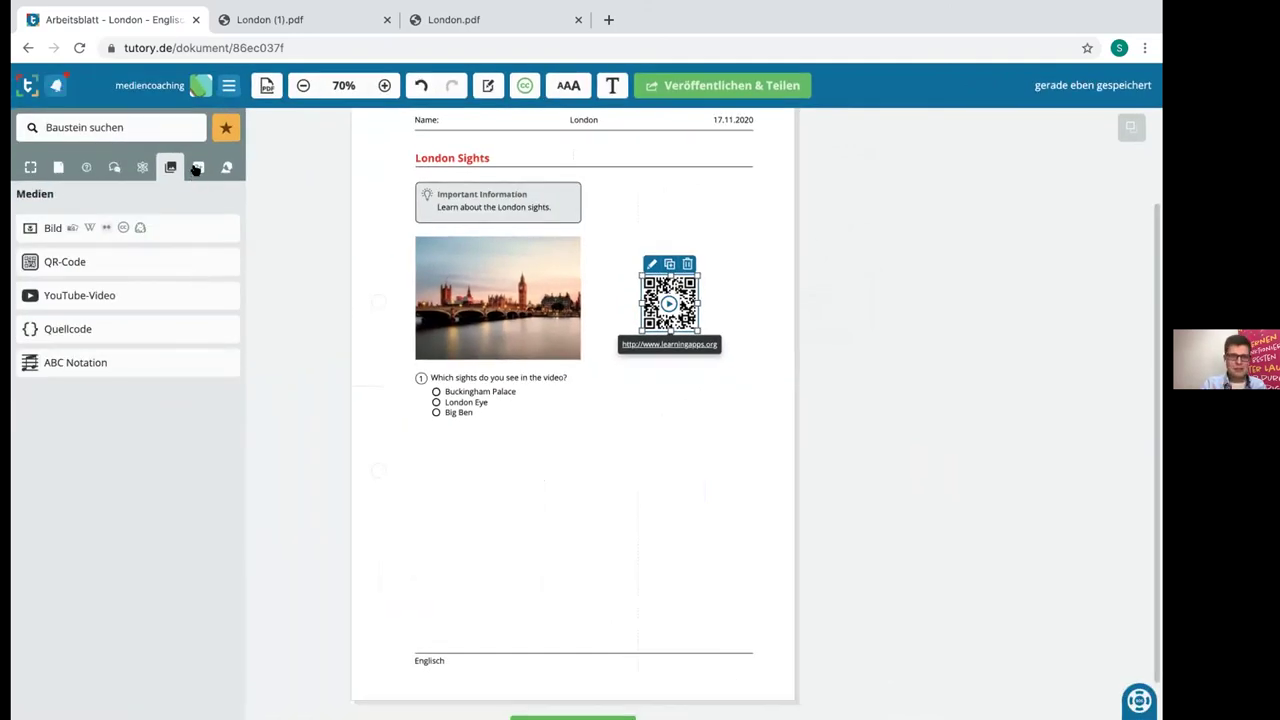
Display the available Tests und Klausuren blocks.
left_click(198, 168)
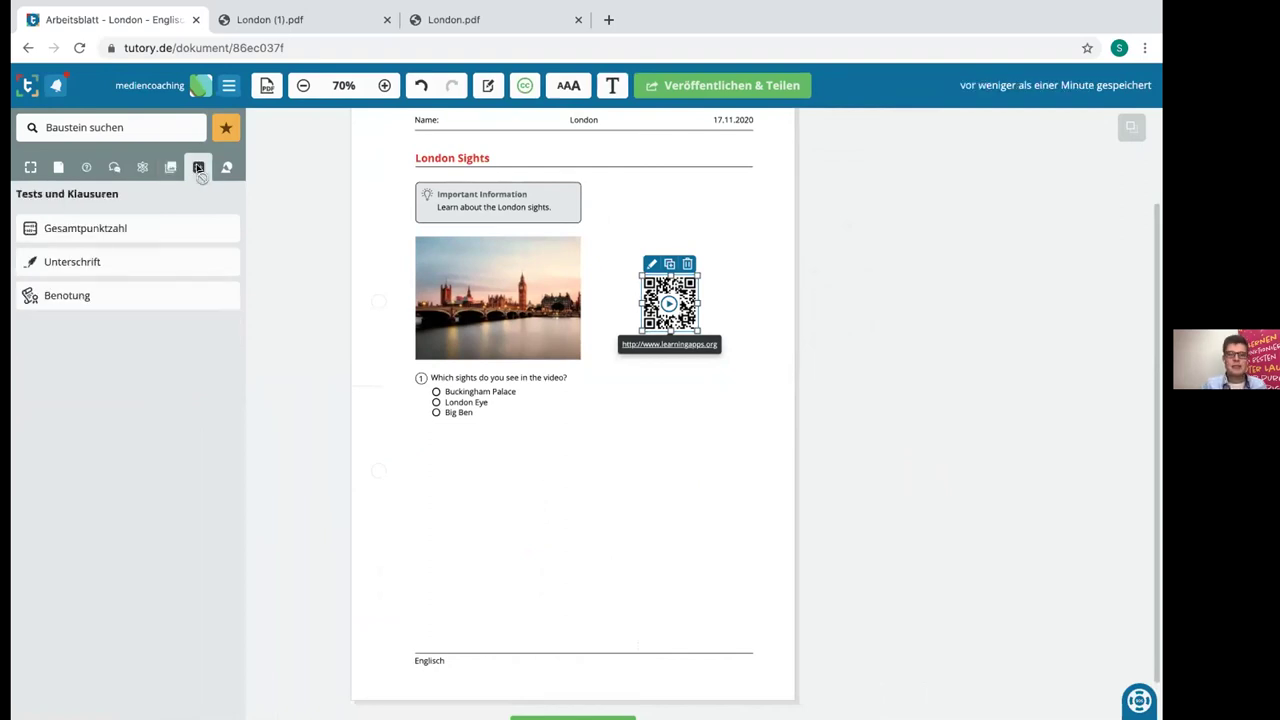